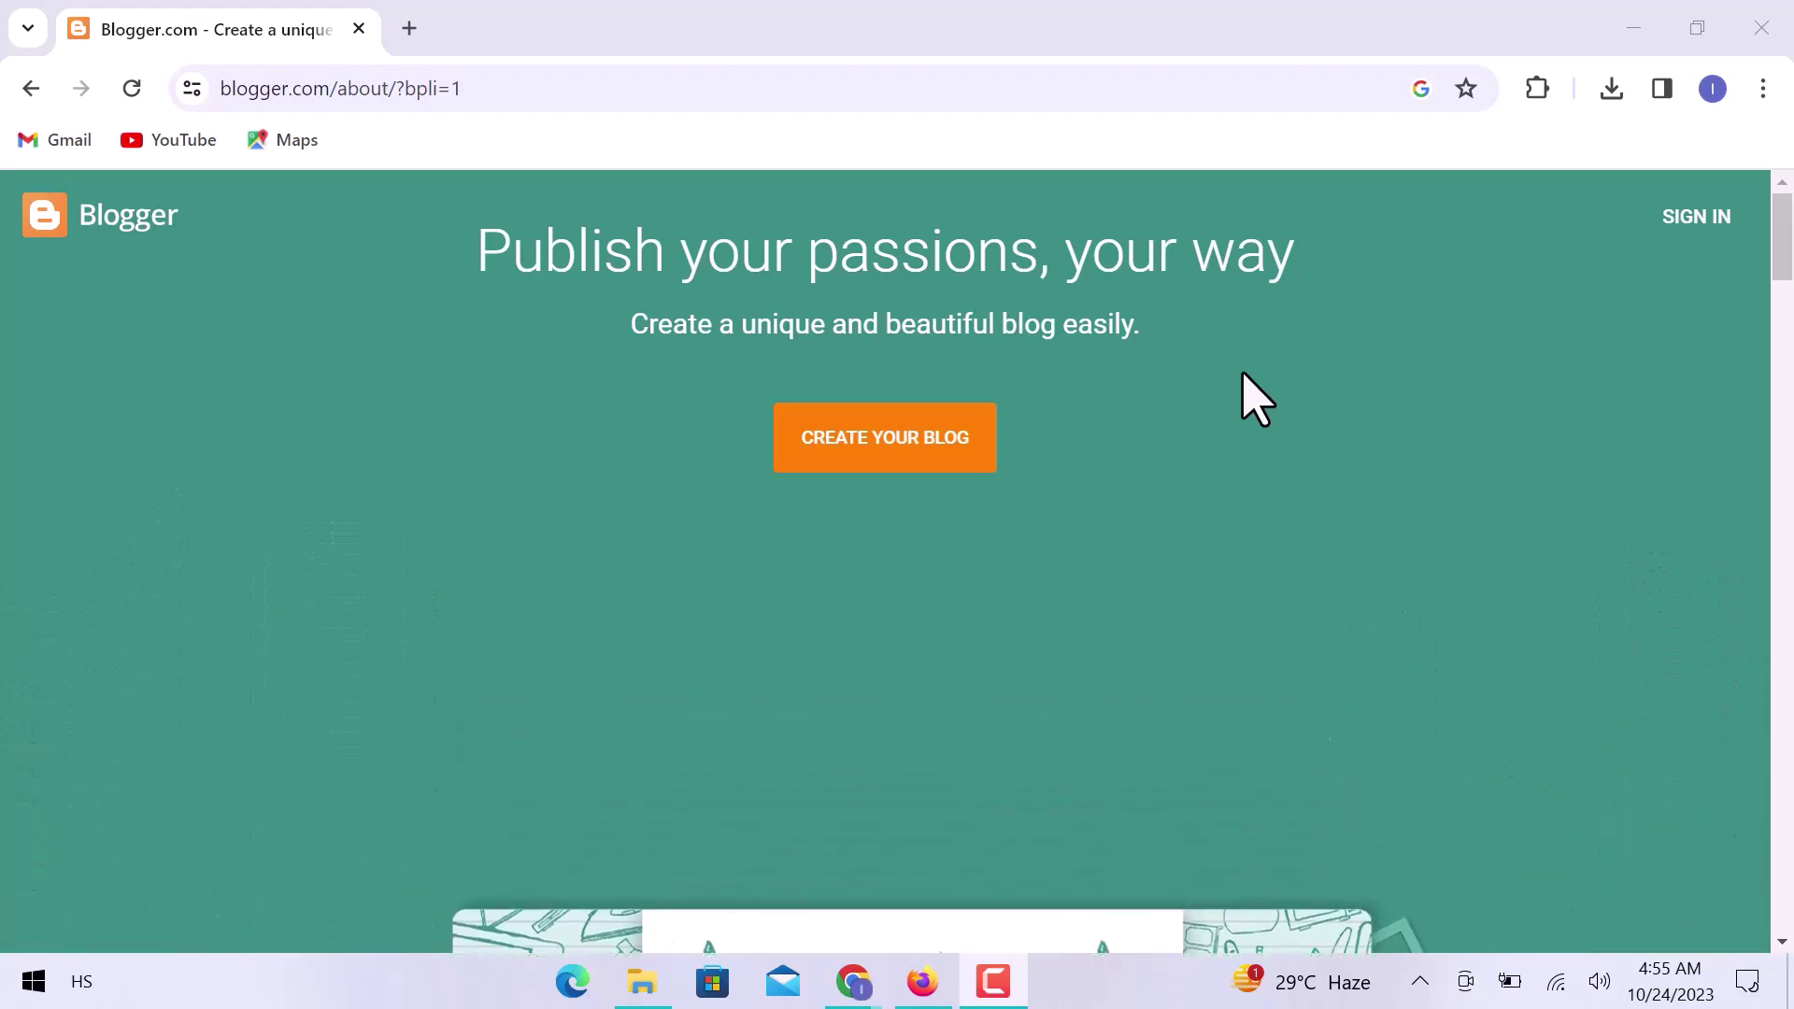
- Look through the Blogger introduction page, examining its sections on design, earning money, audience analytics and storing memories
scroll(1252, 397, down, 10)
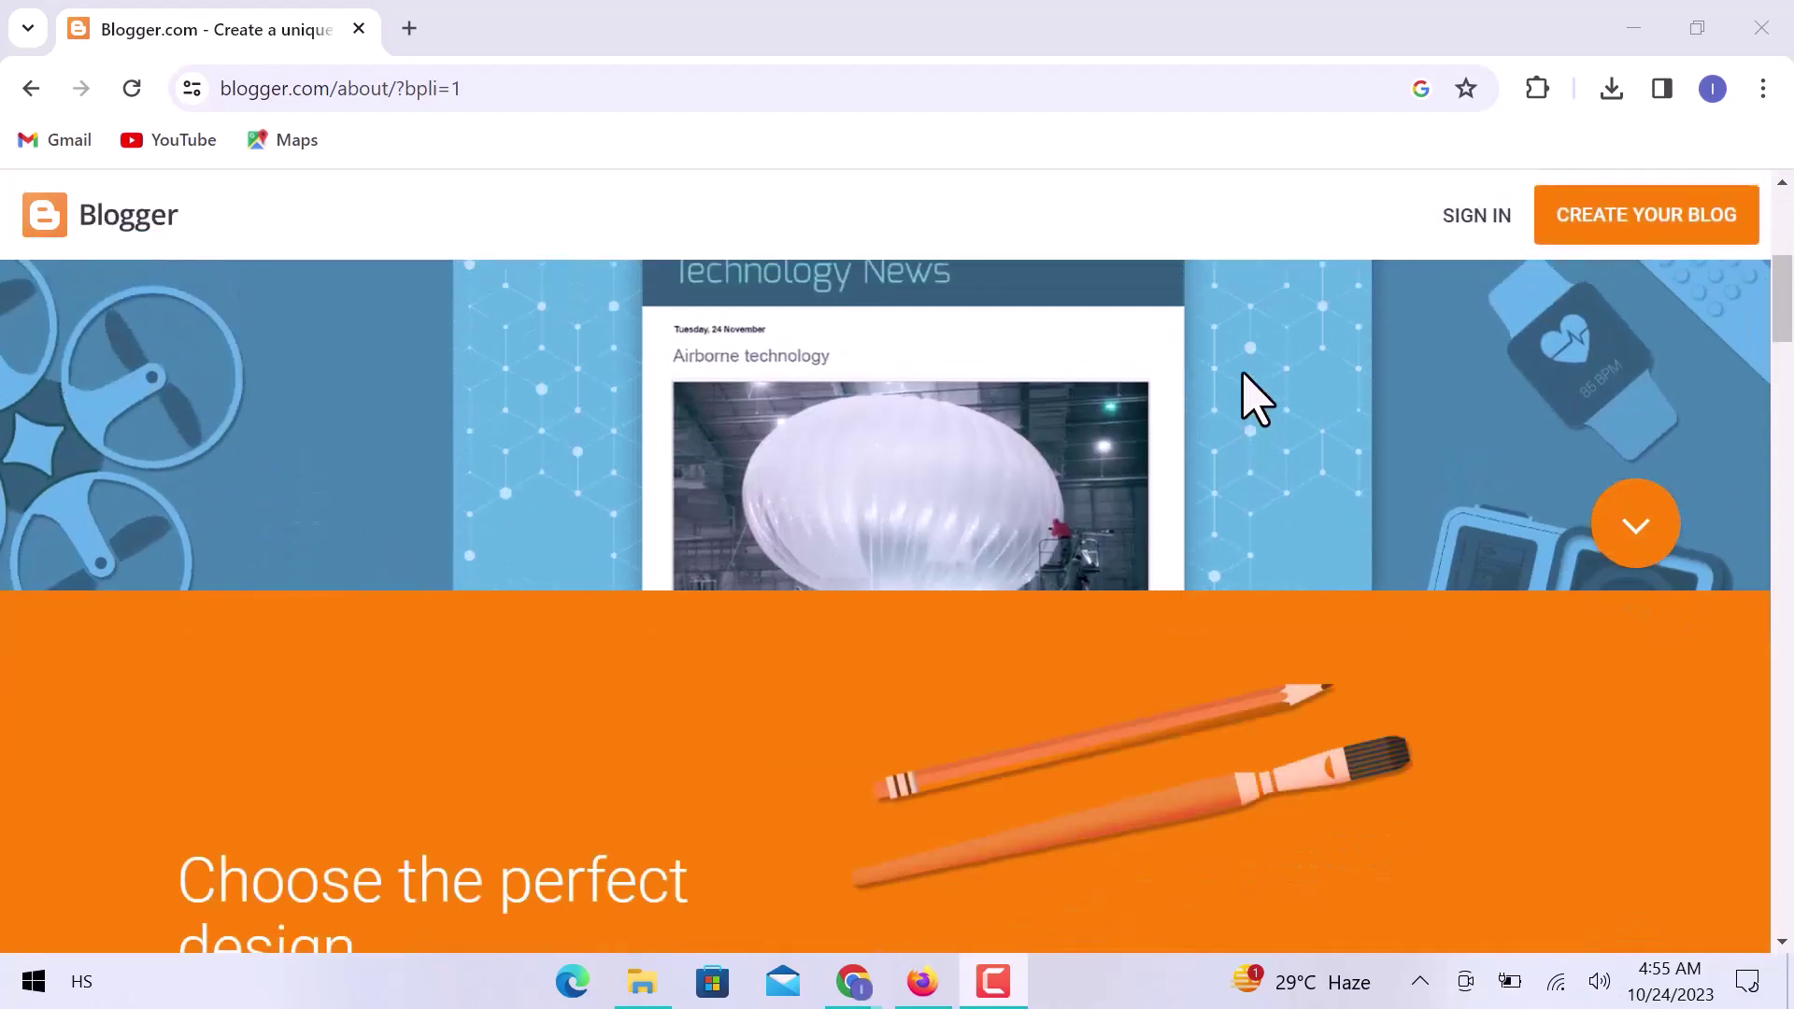
scroll(1252, 397, down, 5)
scroll(1252, 397, down, 7)
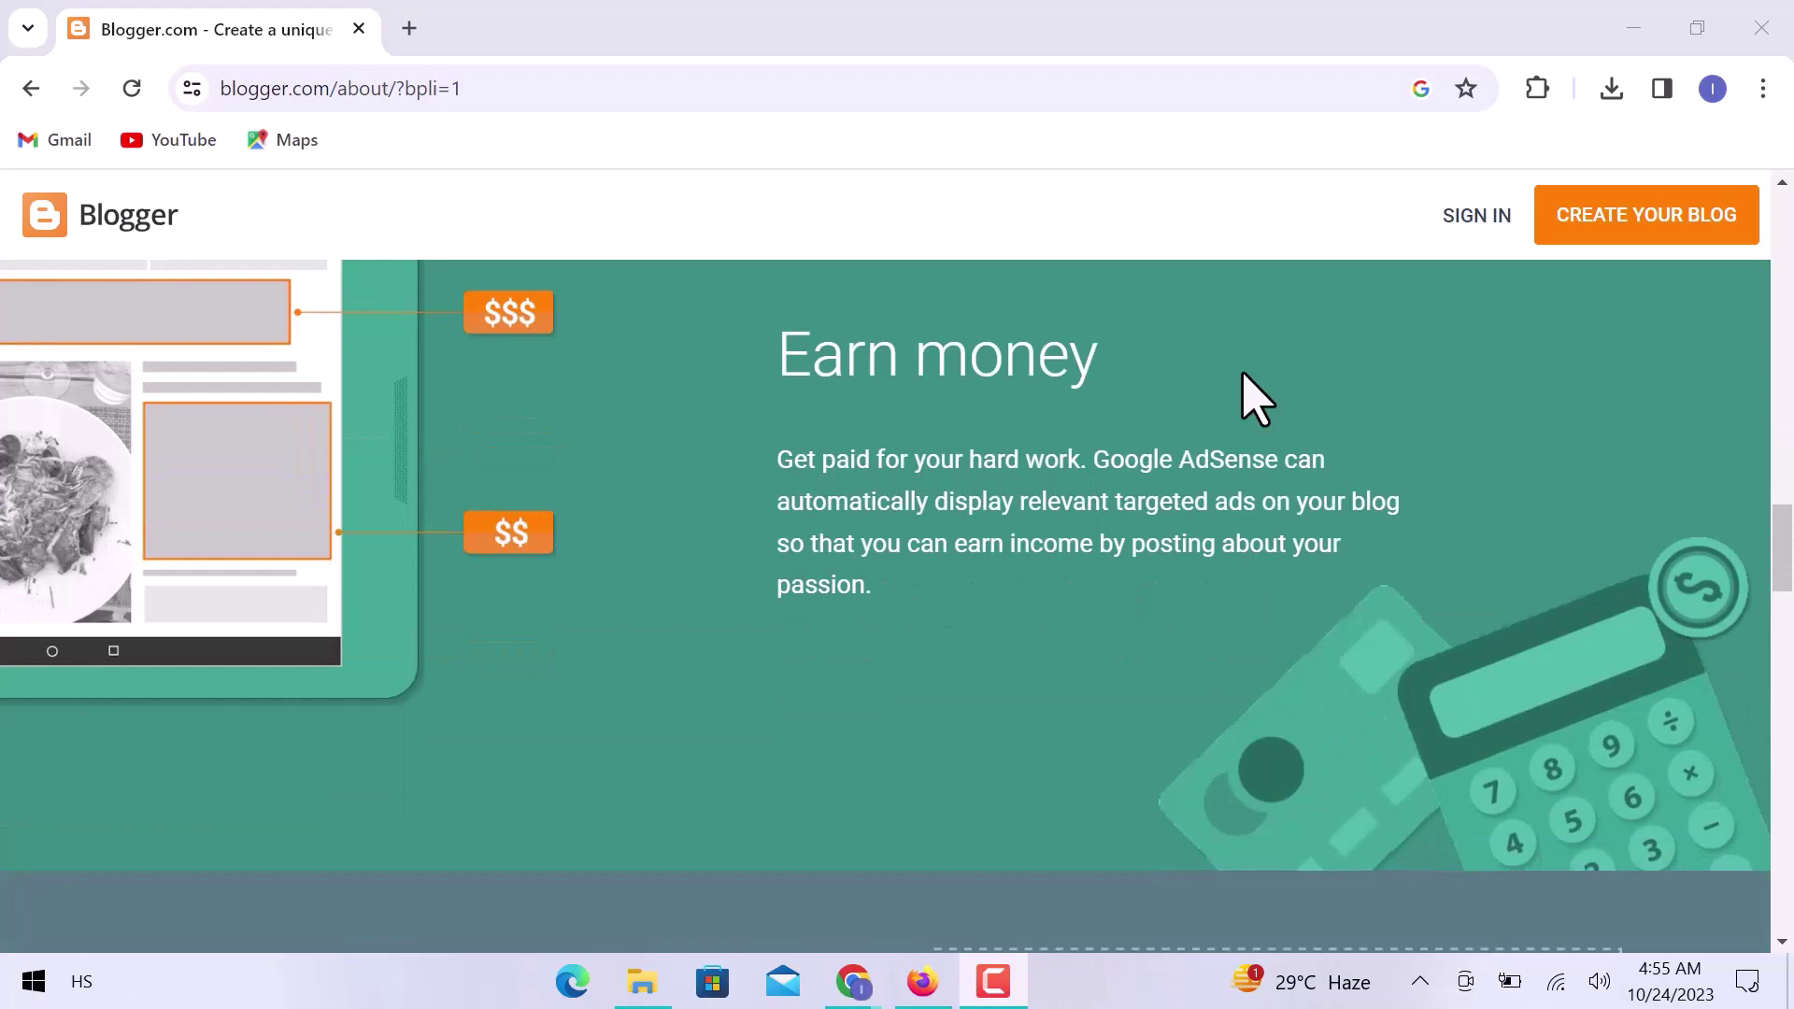
scroll(1252, 397, down, 6)
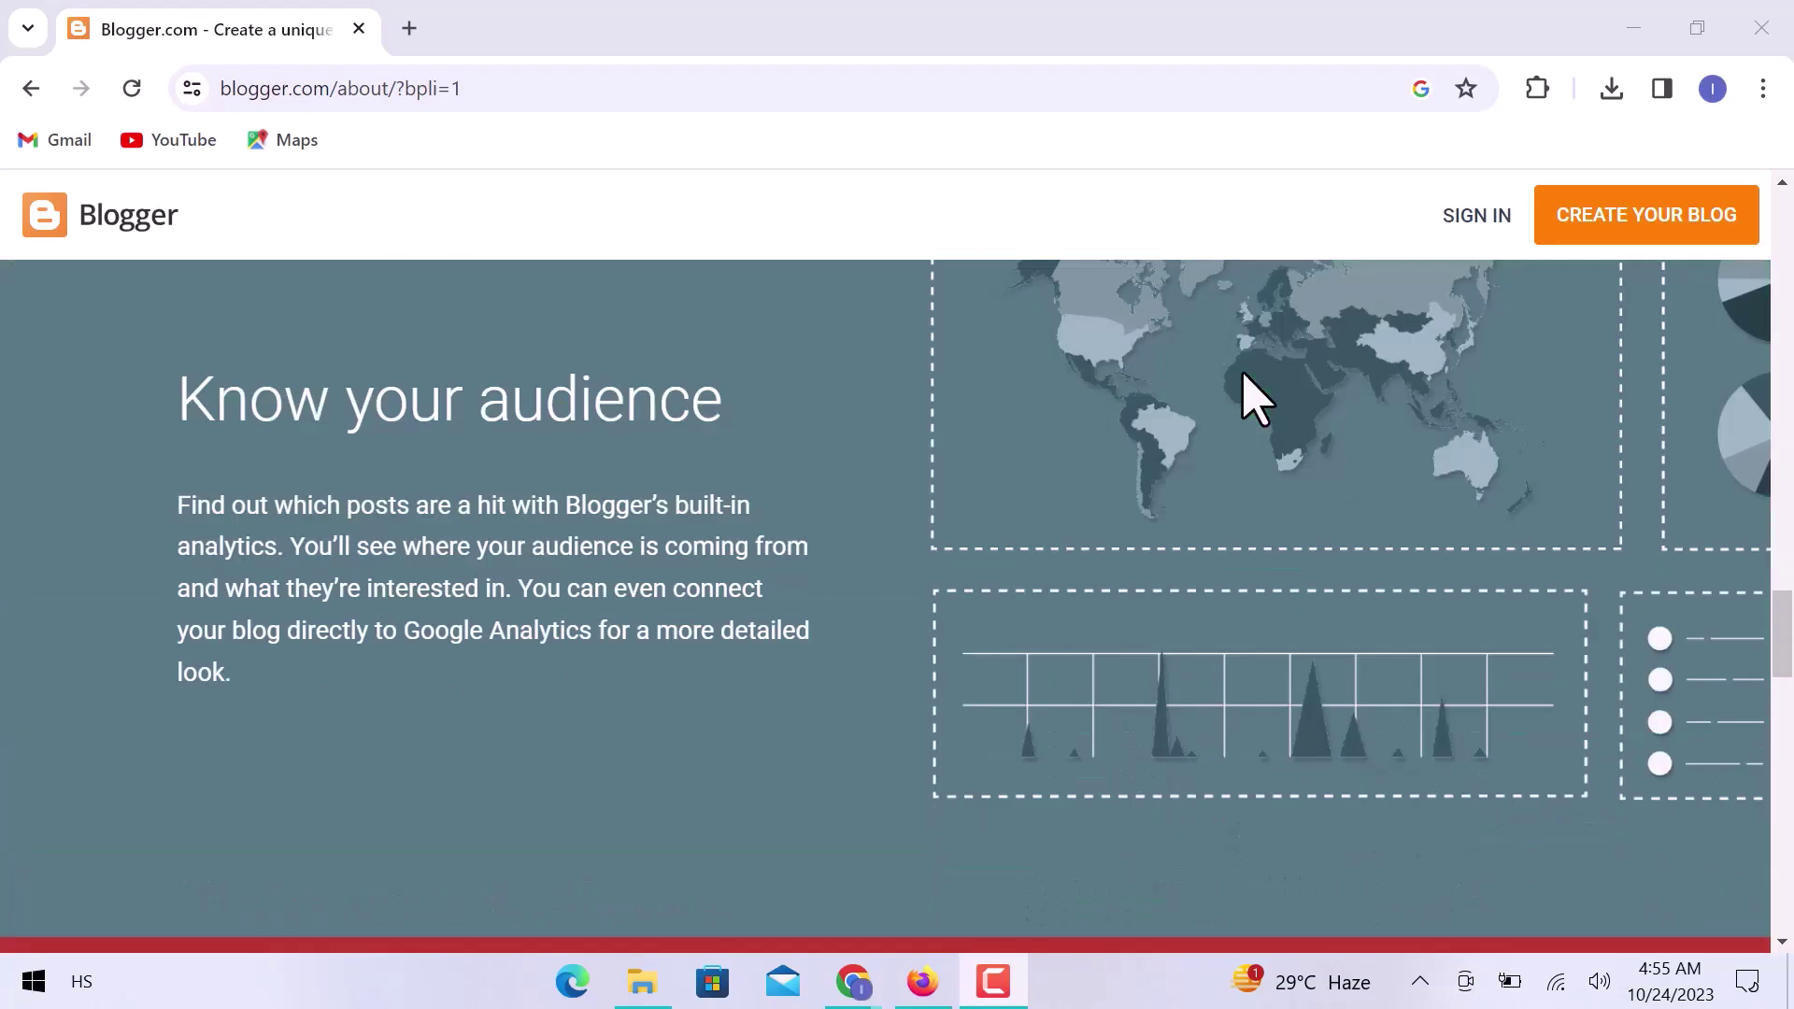
scroll(1252, 397, down, 6)
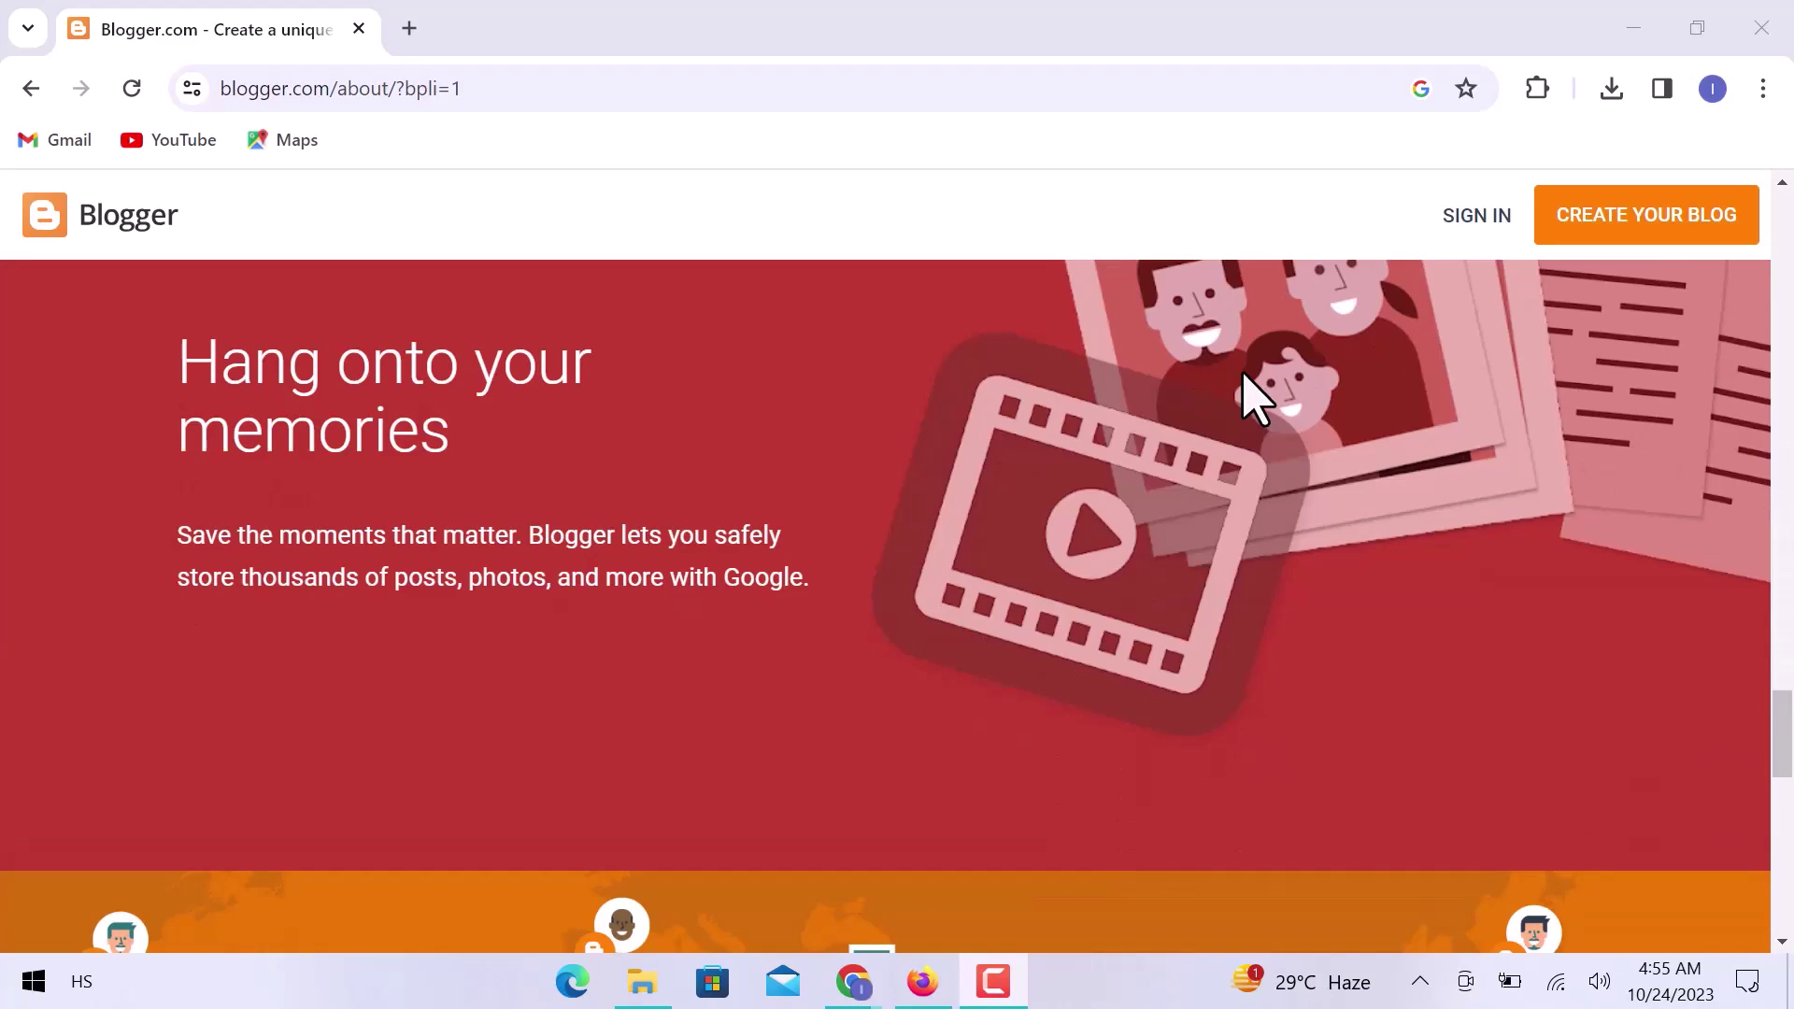
scroll(1252, 397, down, 6)
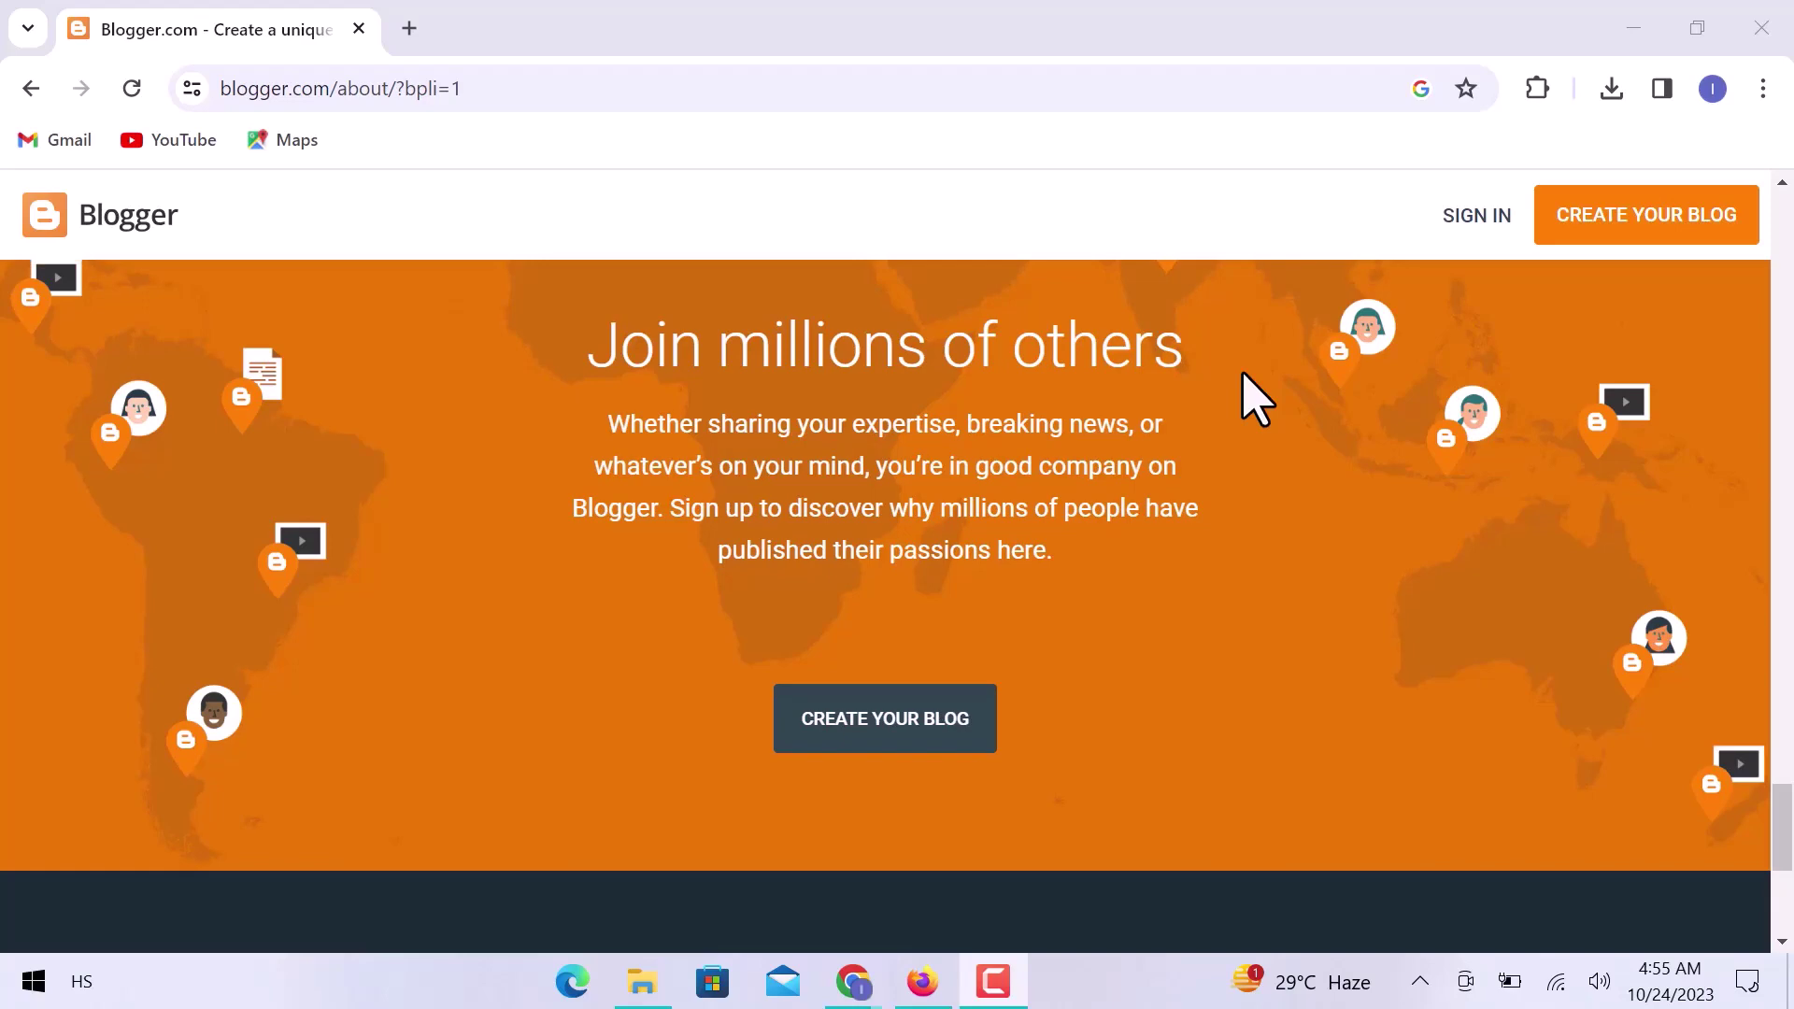
scroll(1252, 397, down, 5)
scroll(1252, 397, up, 15)
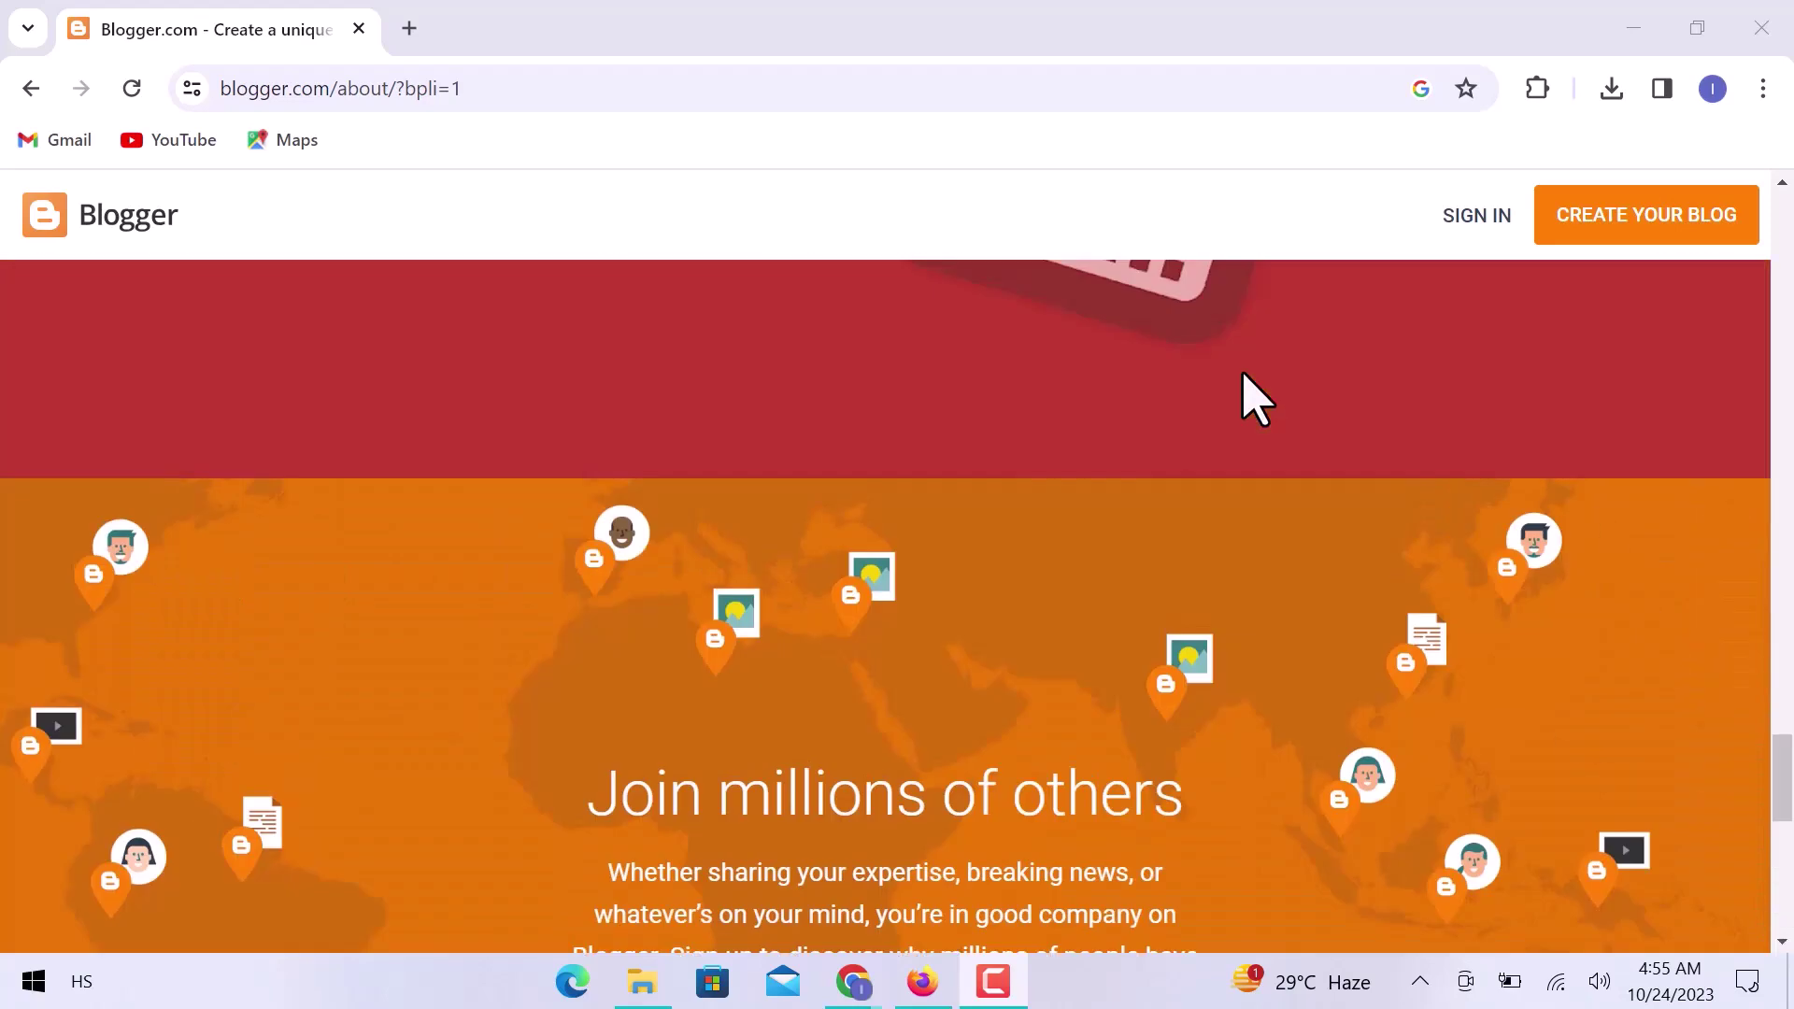
scroll(1252, 397, up, 5)
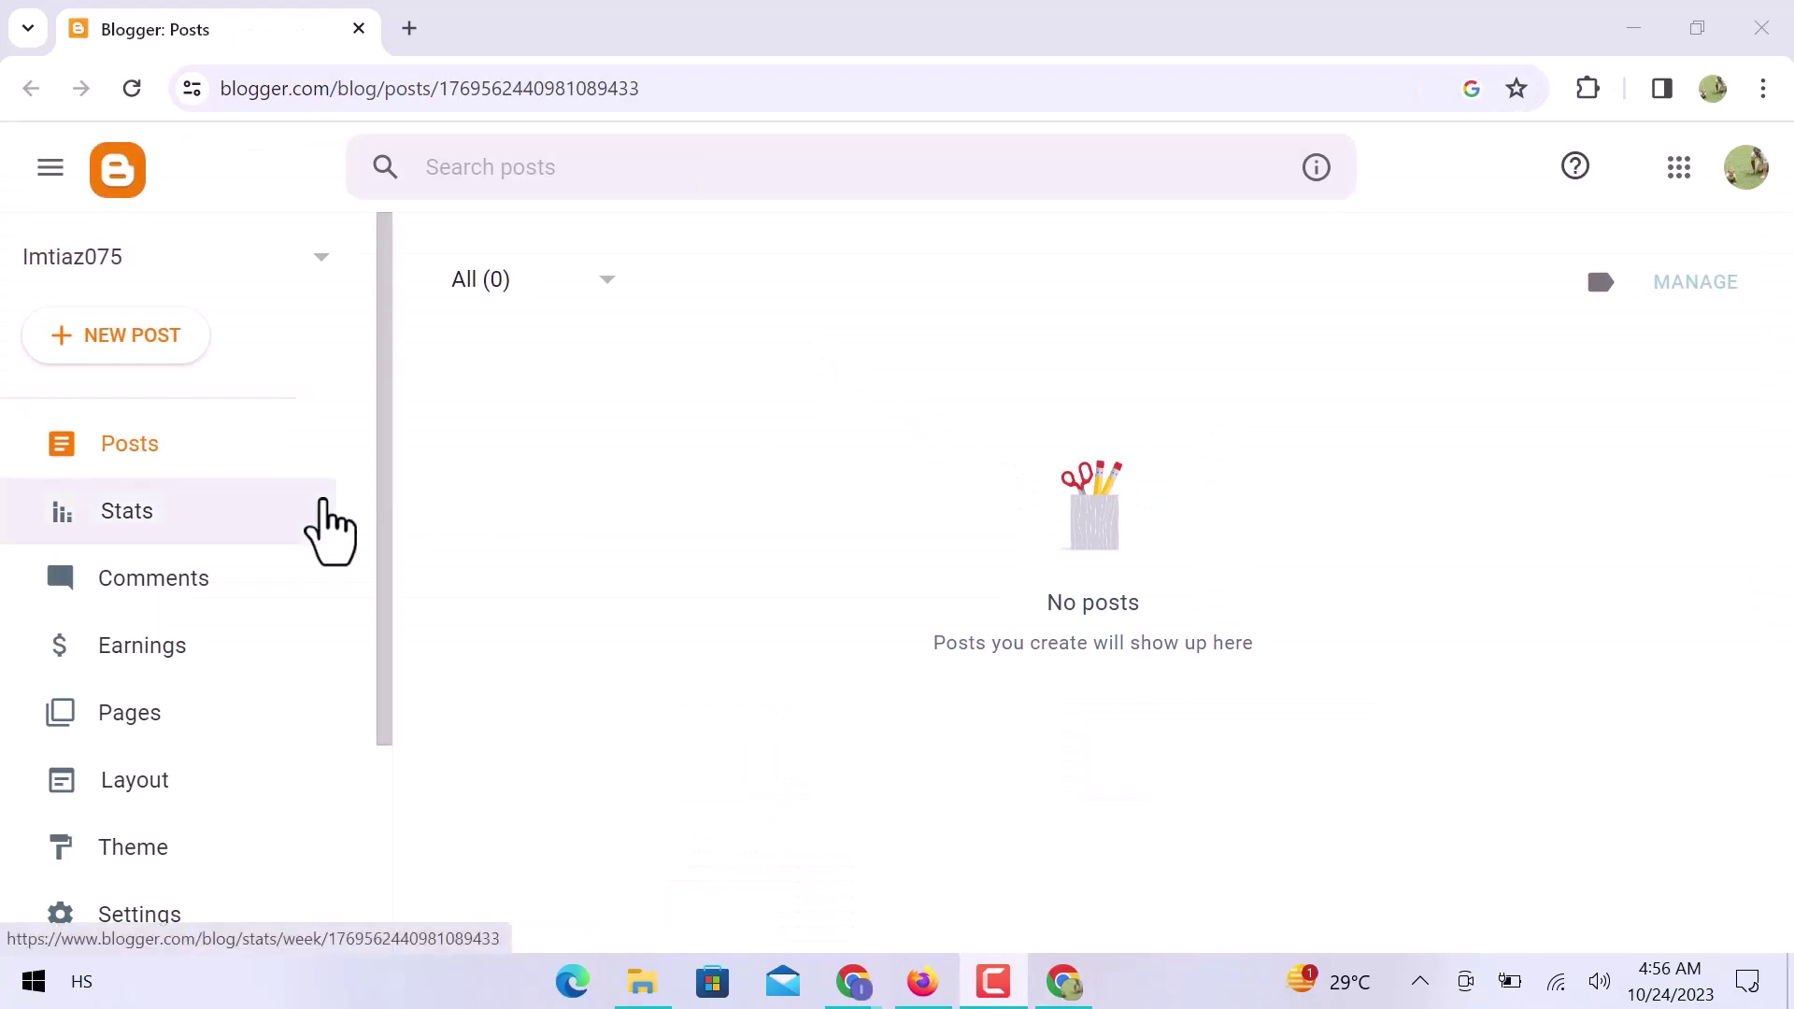
- Start a new blog and give it the title "Strange things that people do"
click(320, 258)
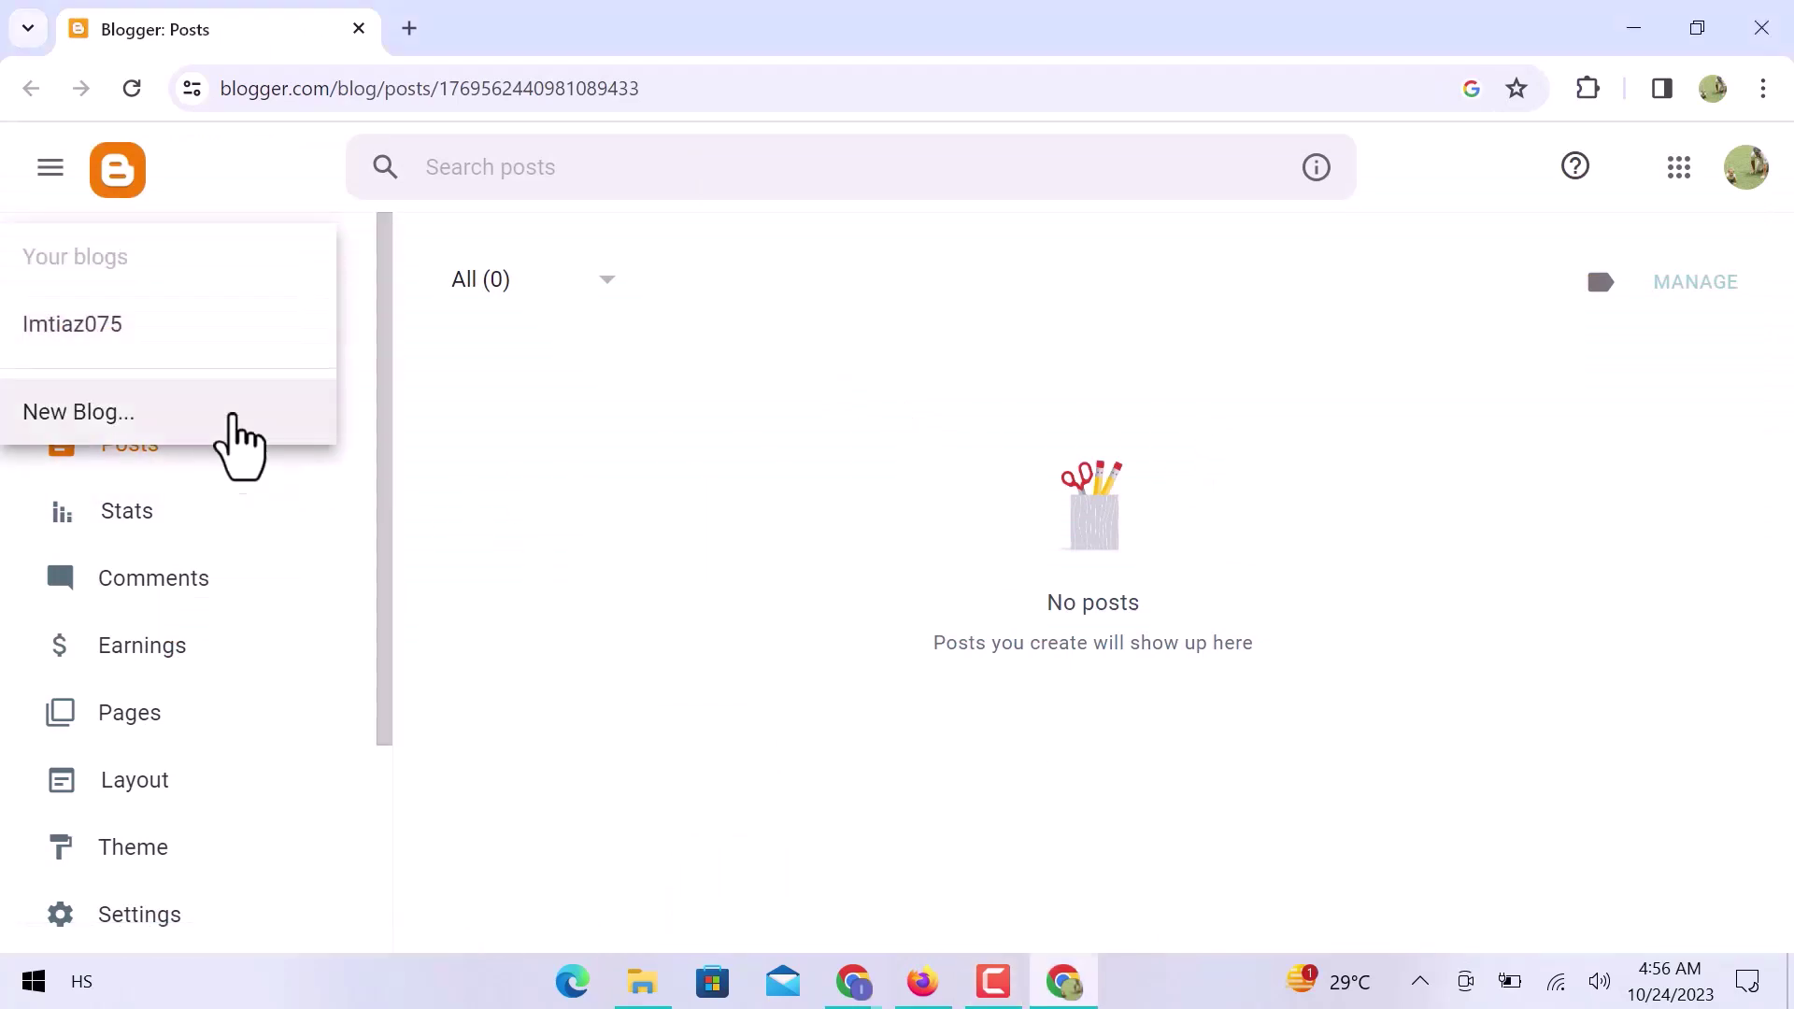
click(215, 421)
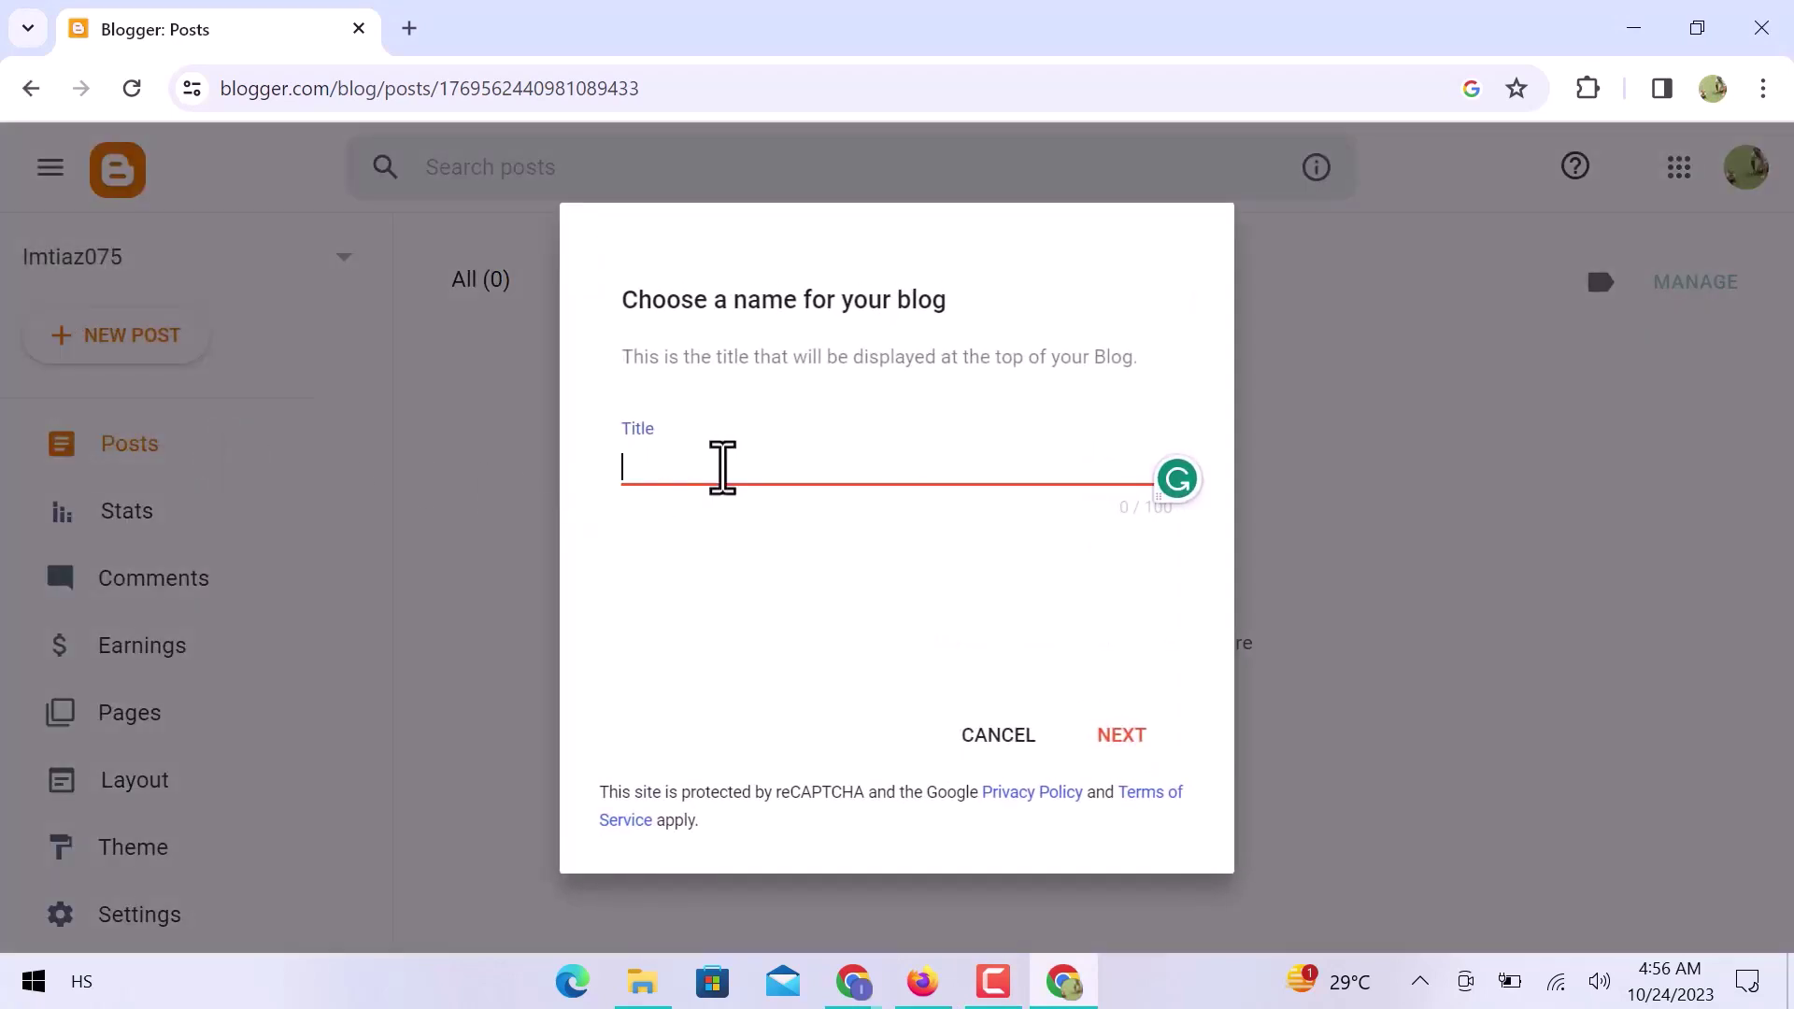
text(Strange things that peopl)
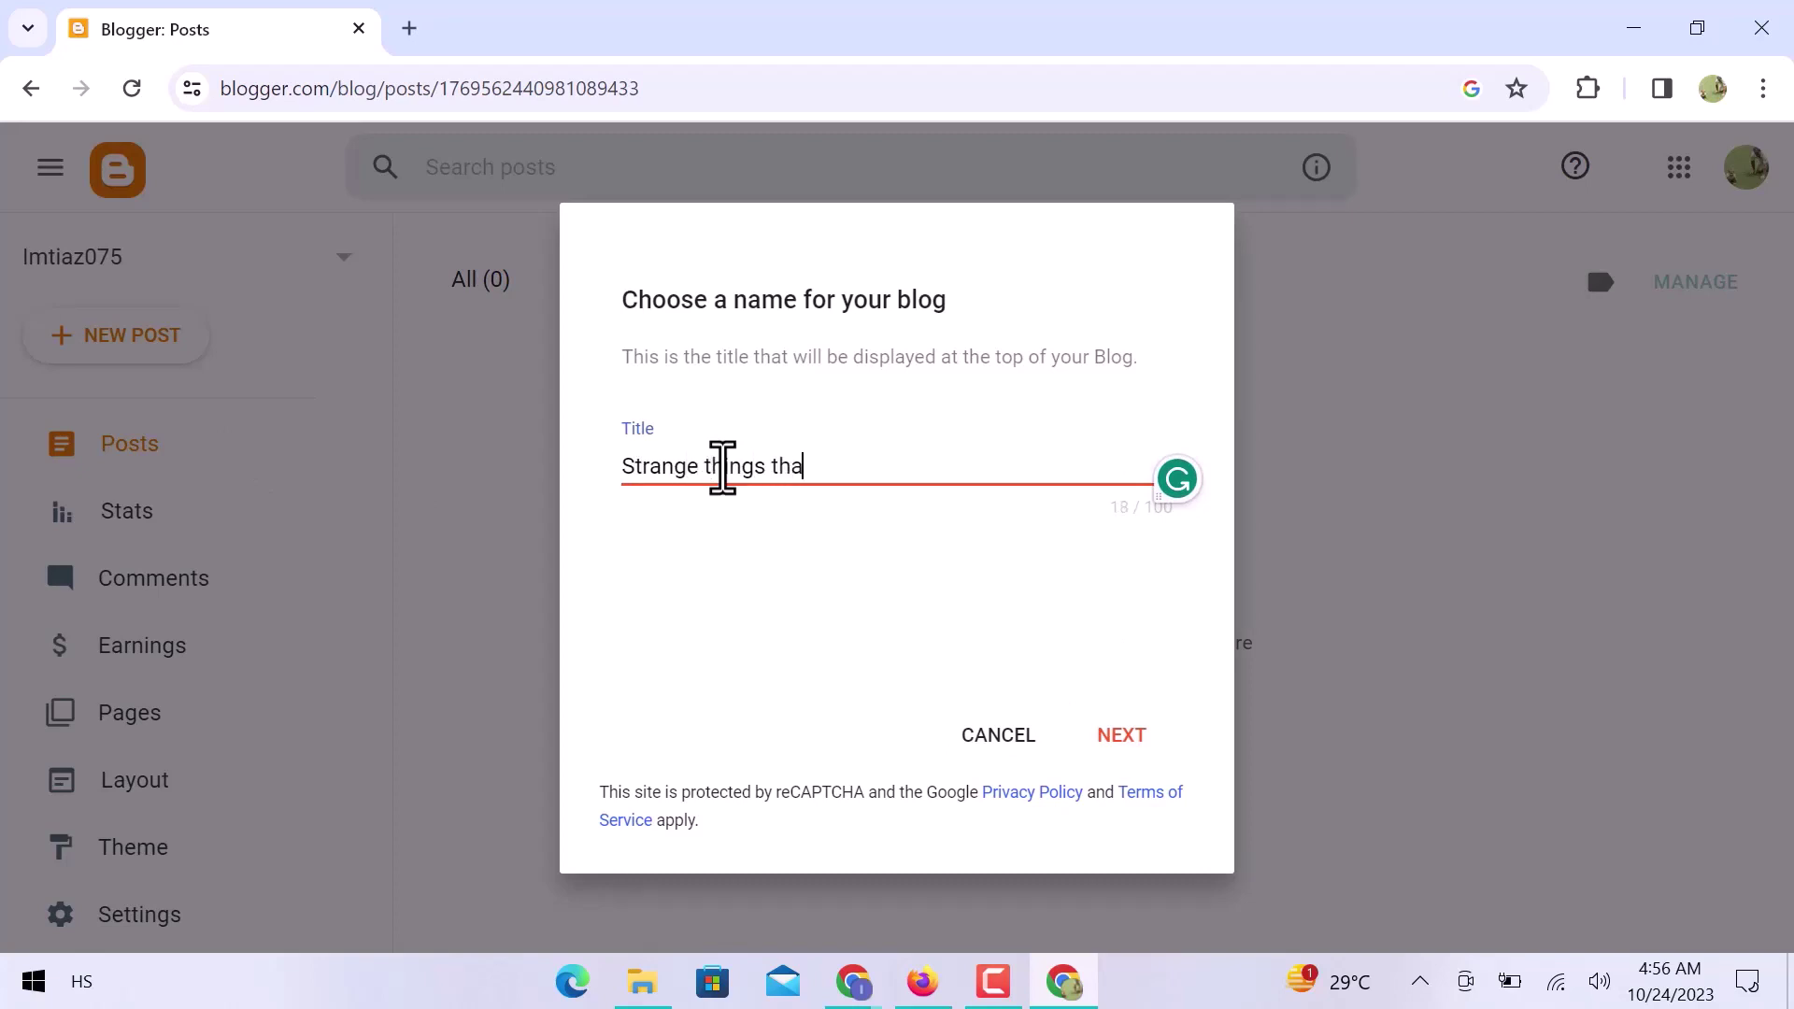
text(e do)
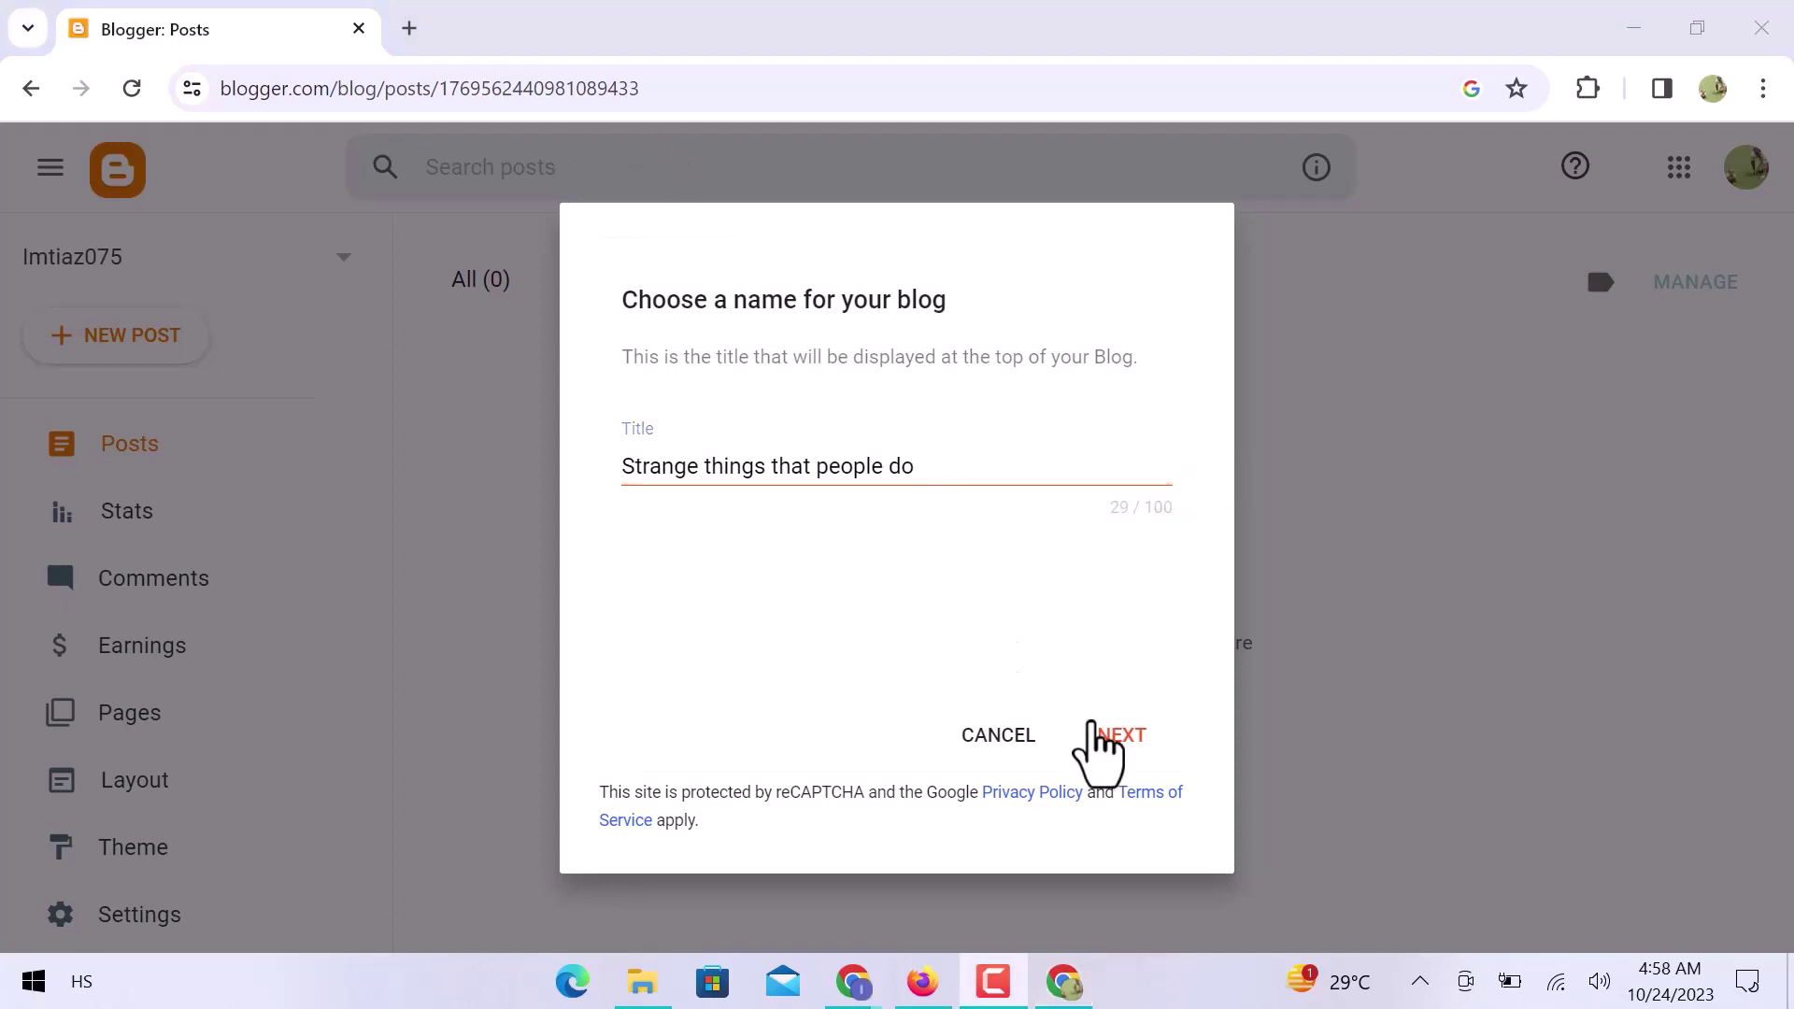
click(1112, 736)
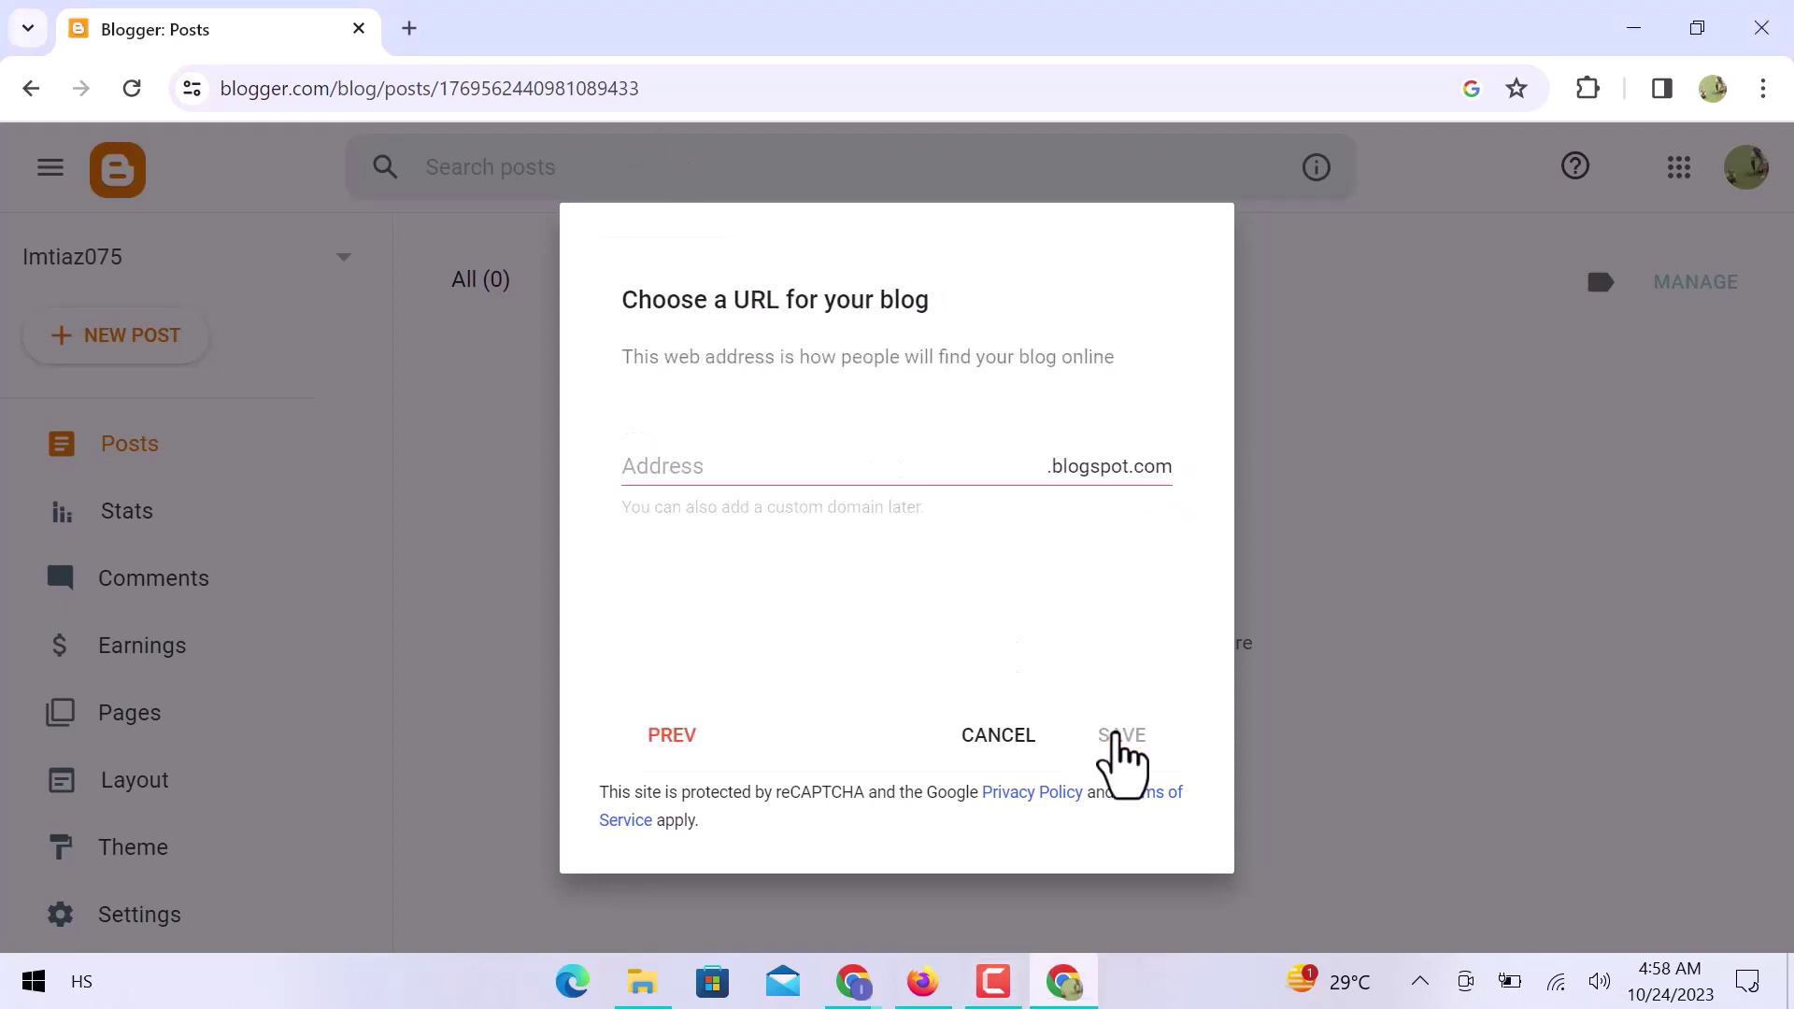
- Set the blog's address to strangethings1075.blogspot.com and save the new blog
click(890, 474)
text(s)
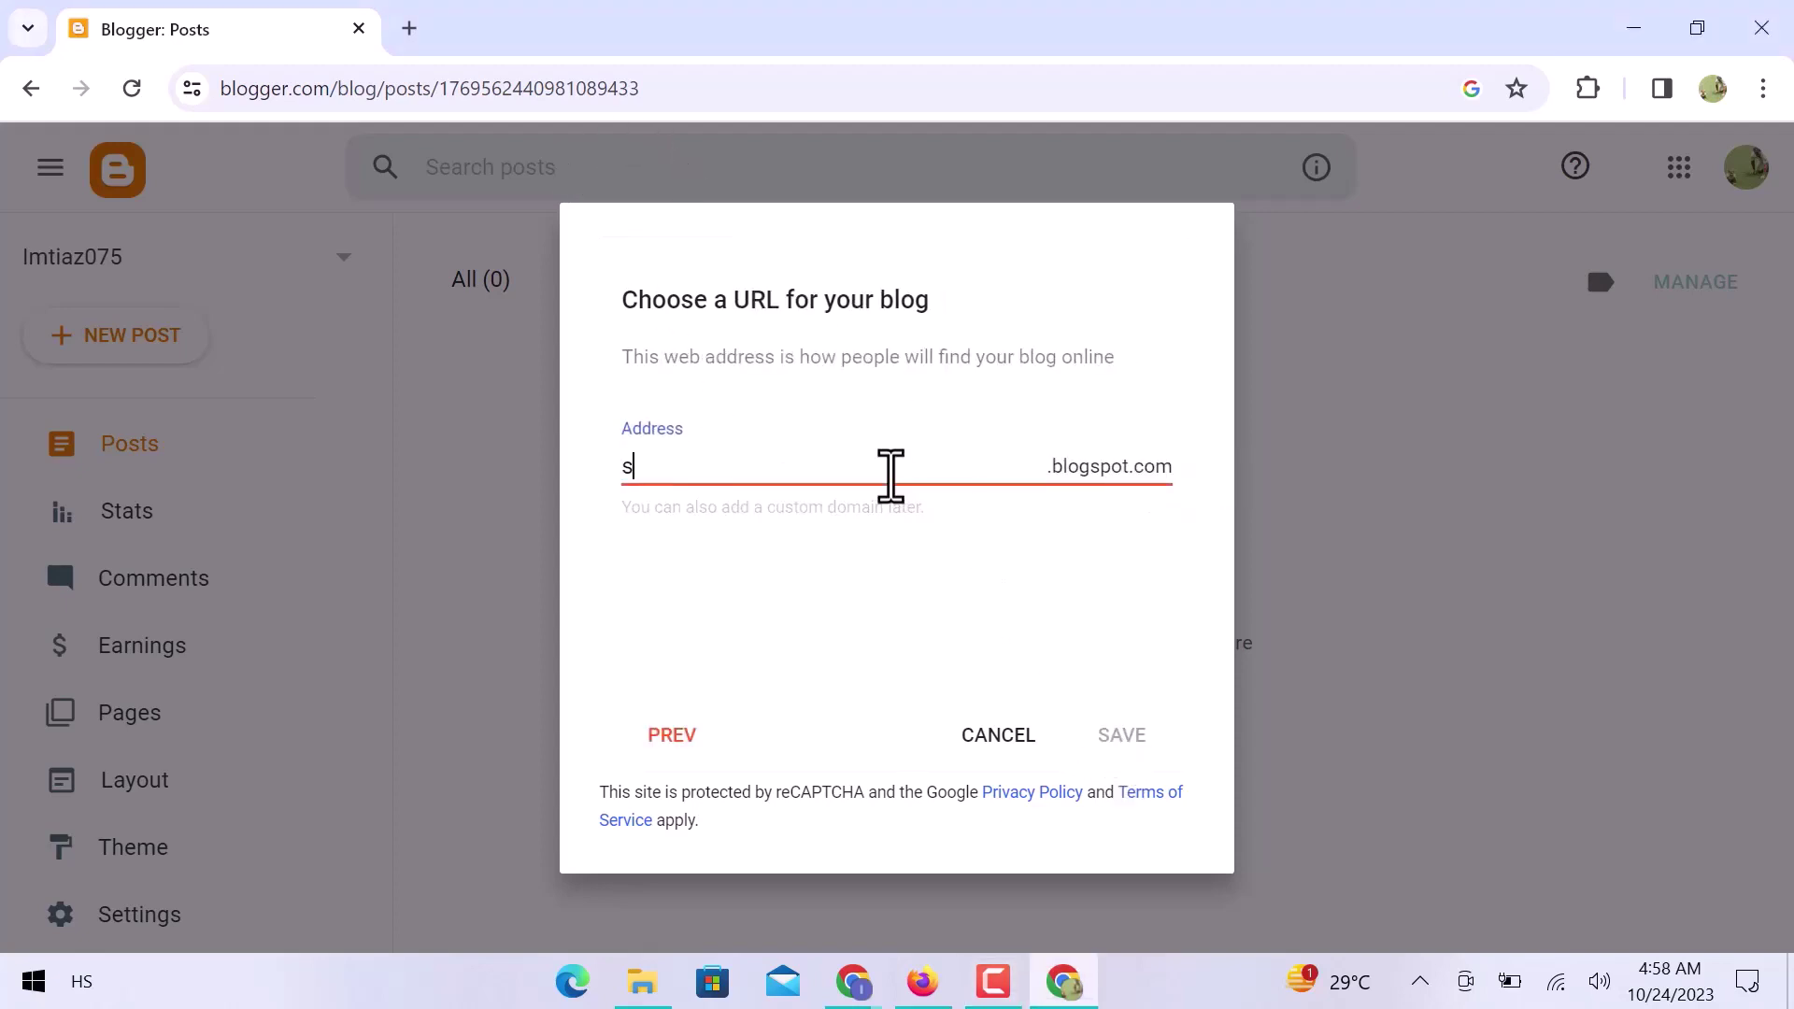
text(trangethings)
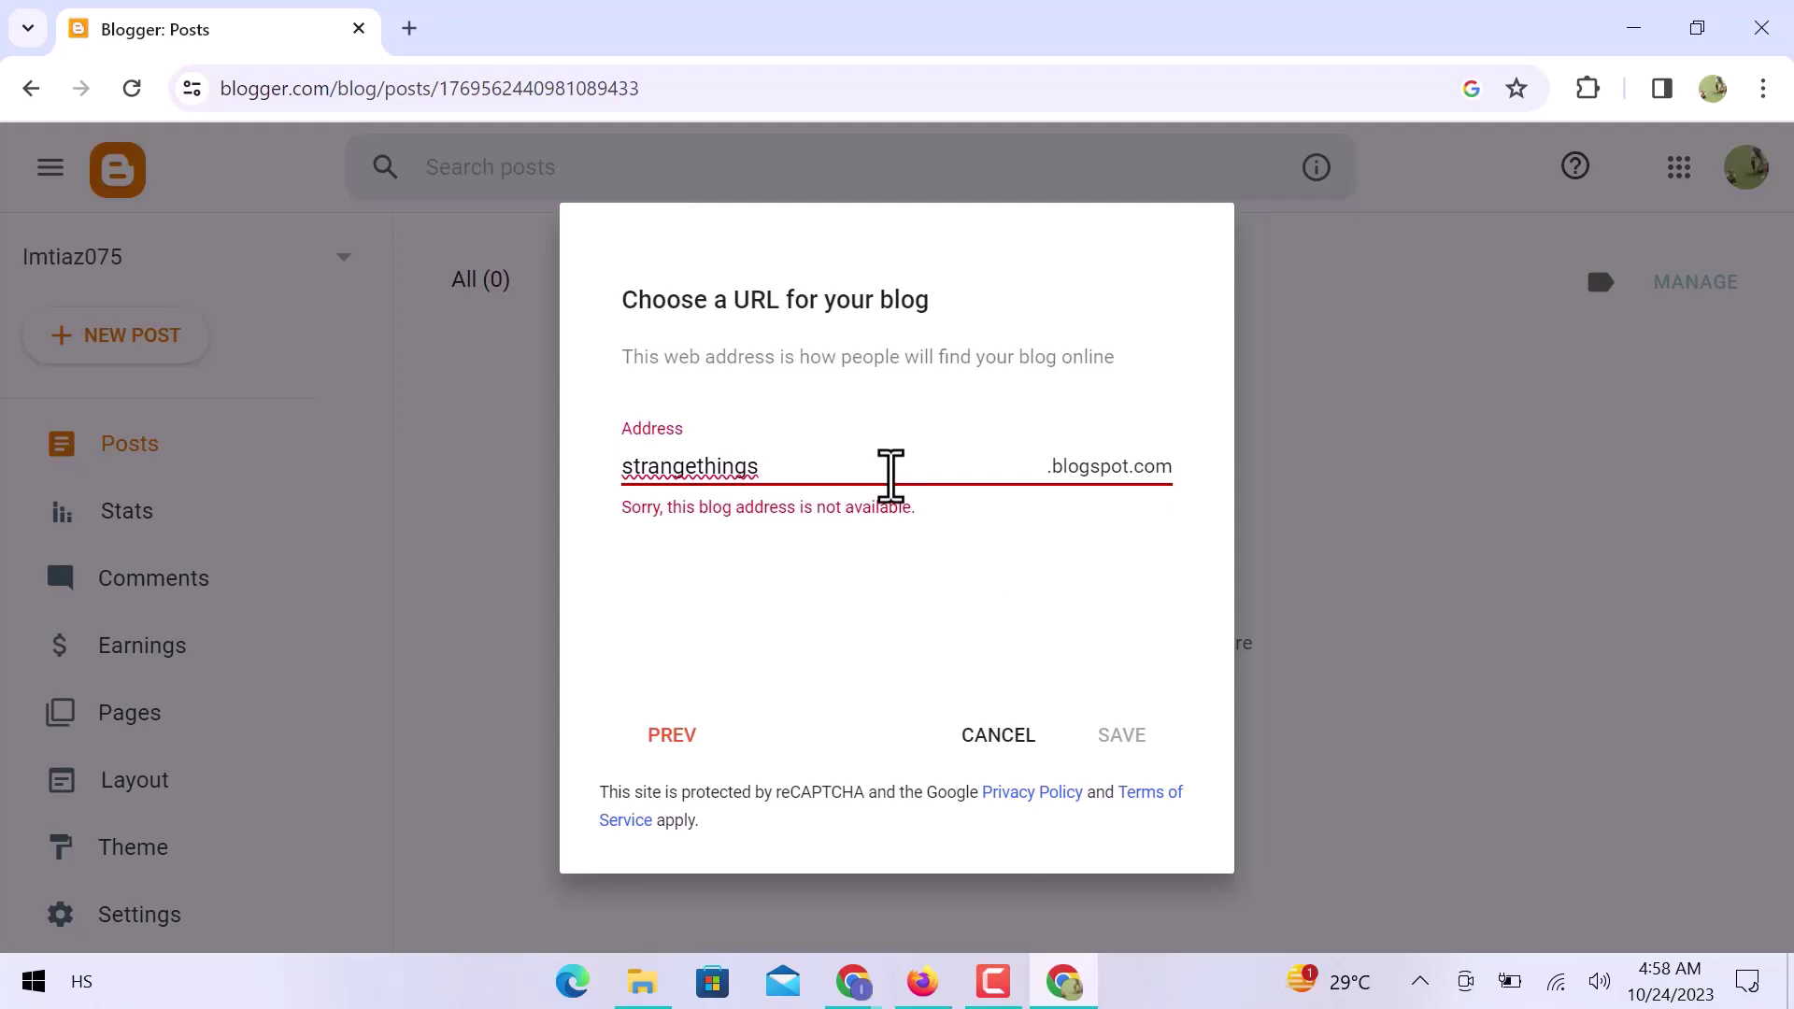
text(1075)
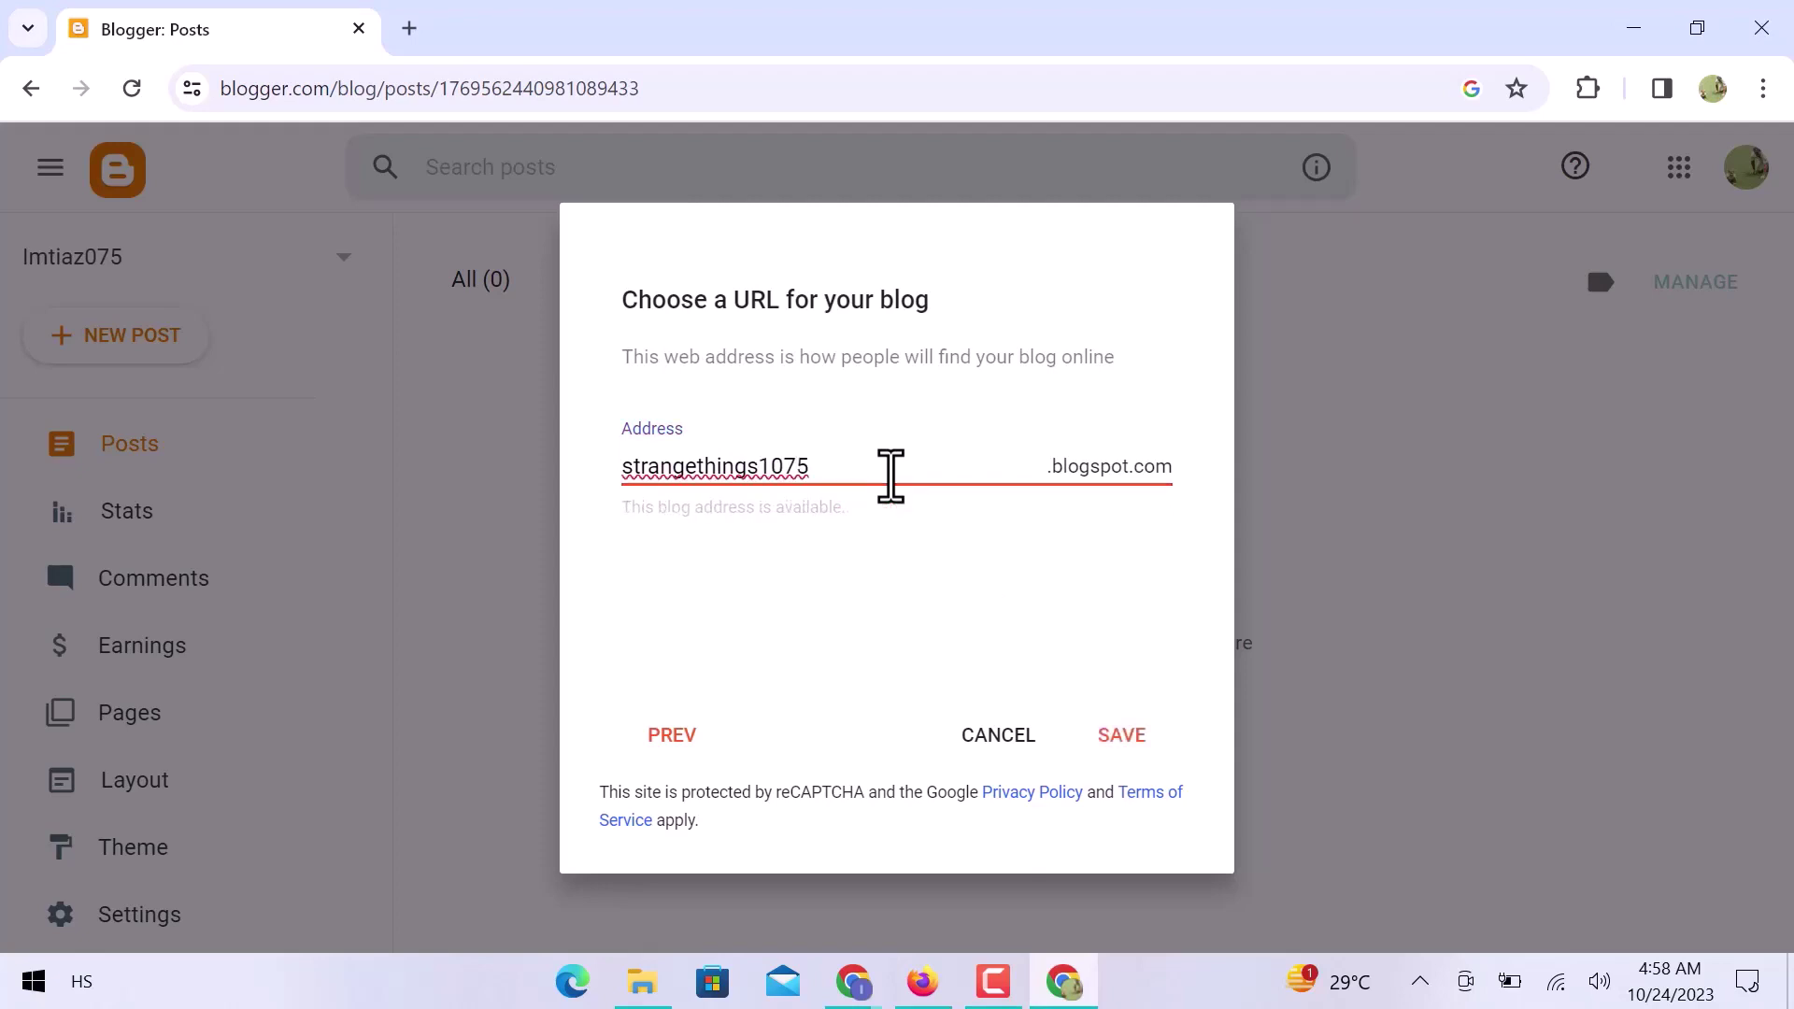
click(1126, 733)
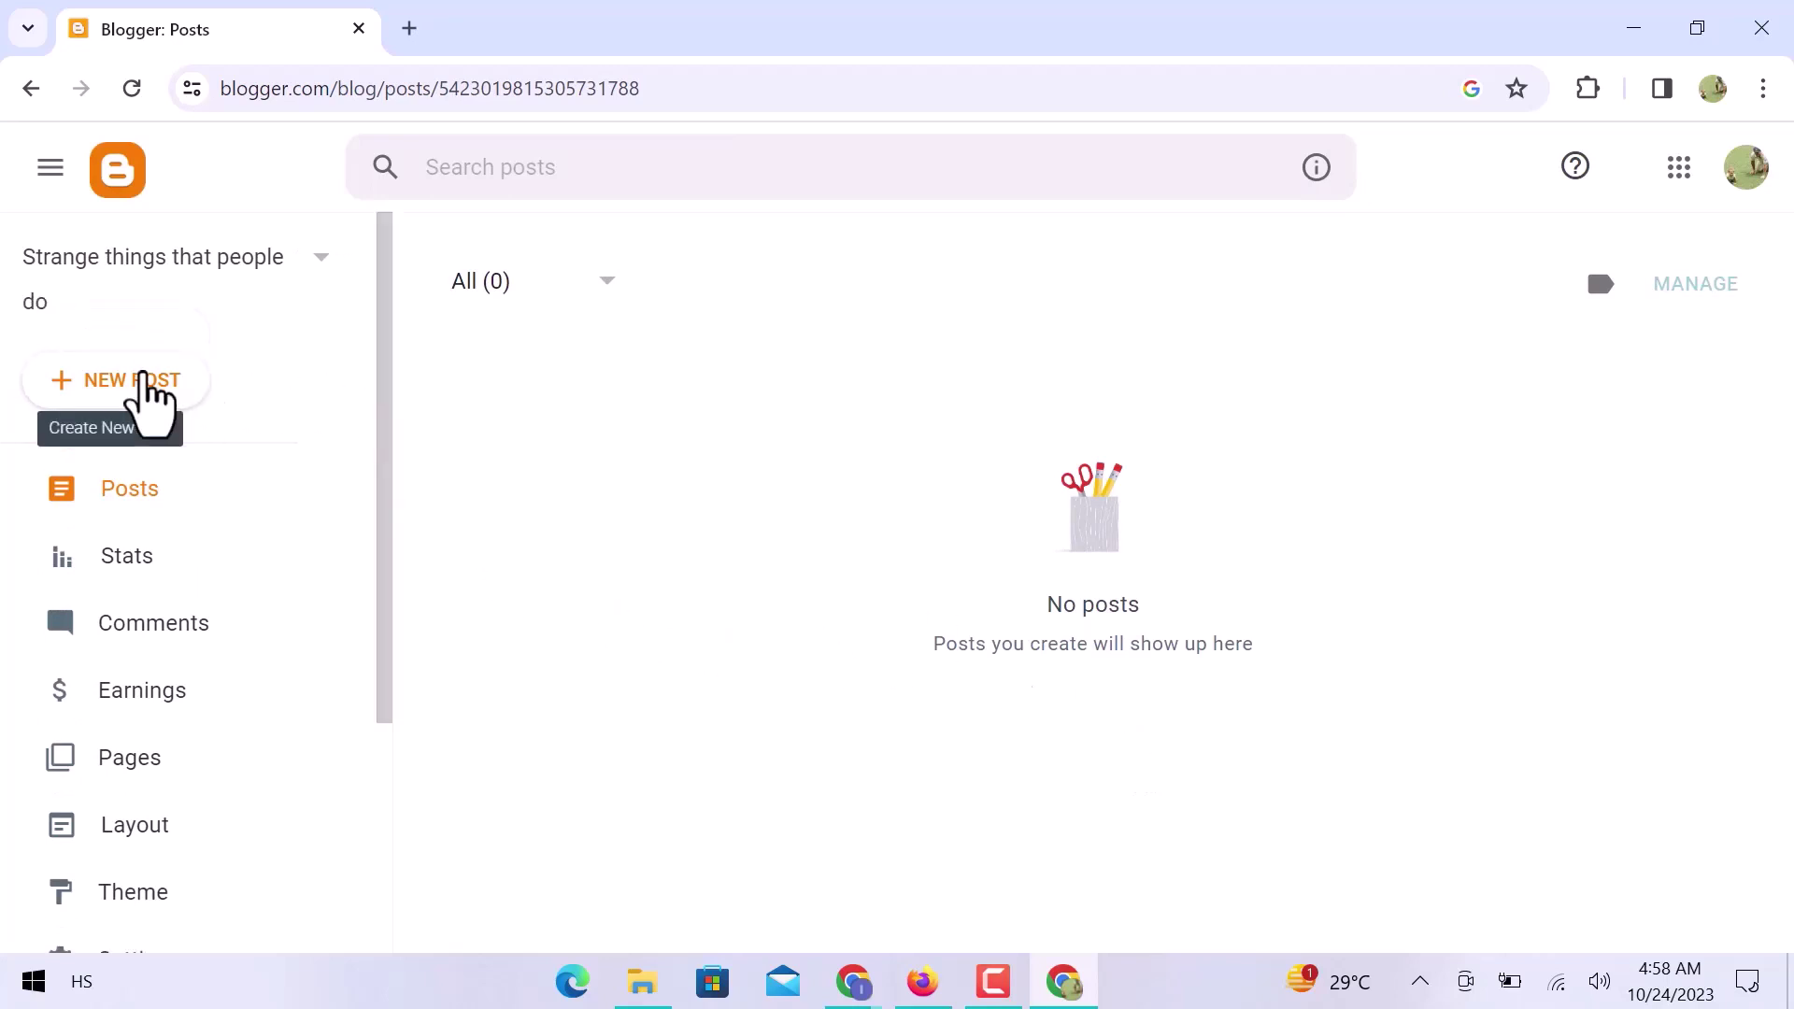
- Create a new post and write "Strange things that people do in daily life." in its body
click(142, 383)
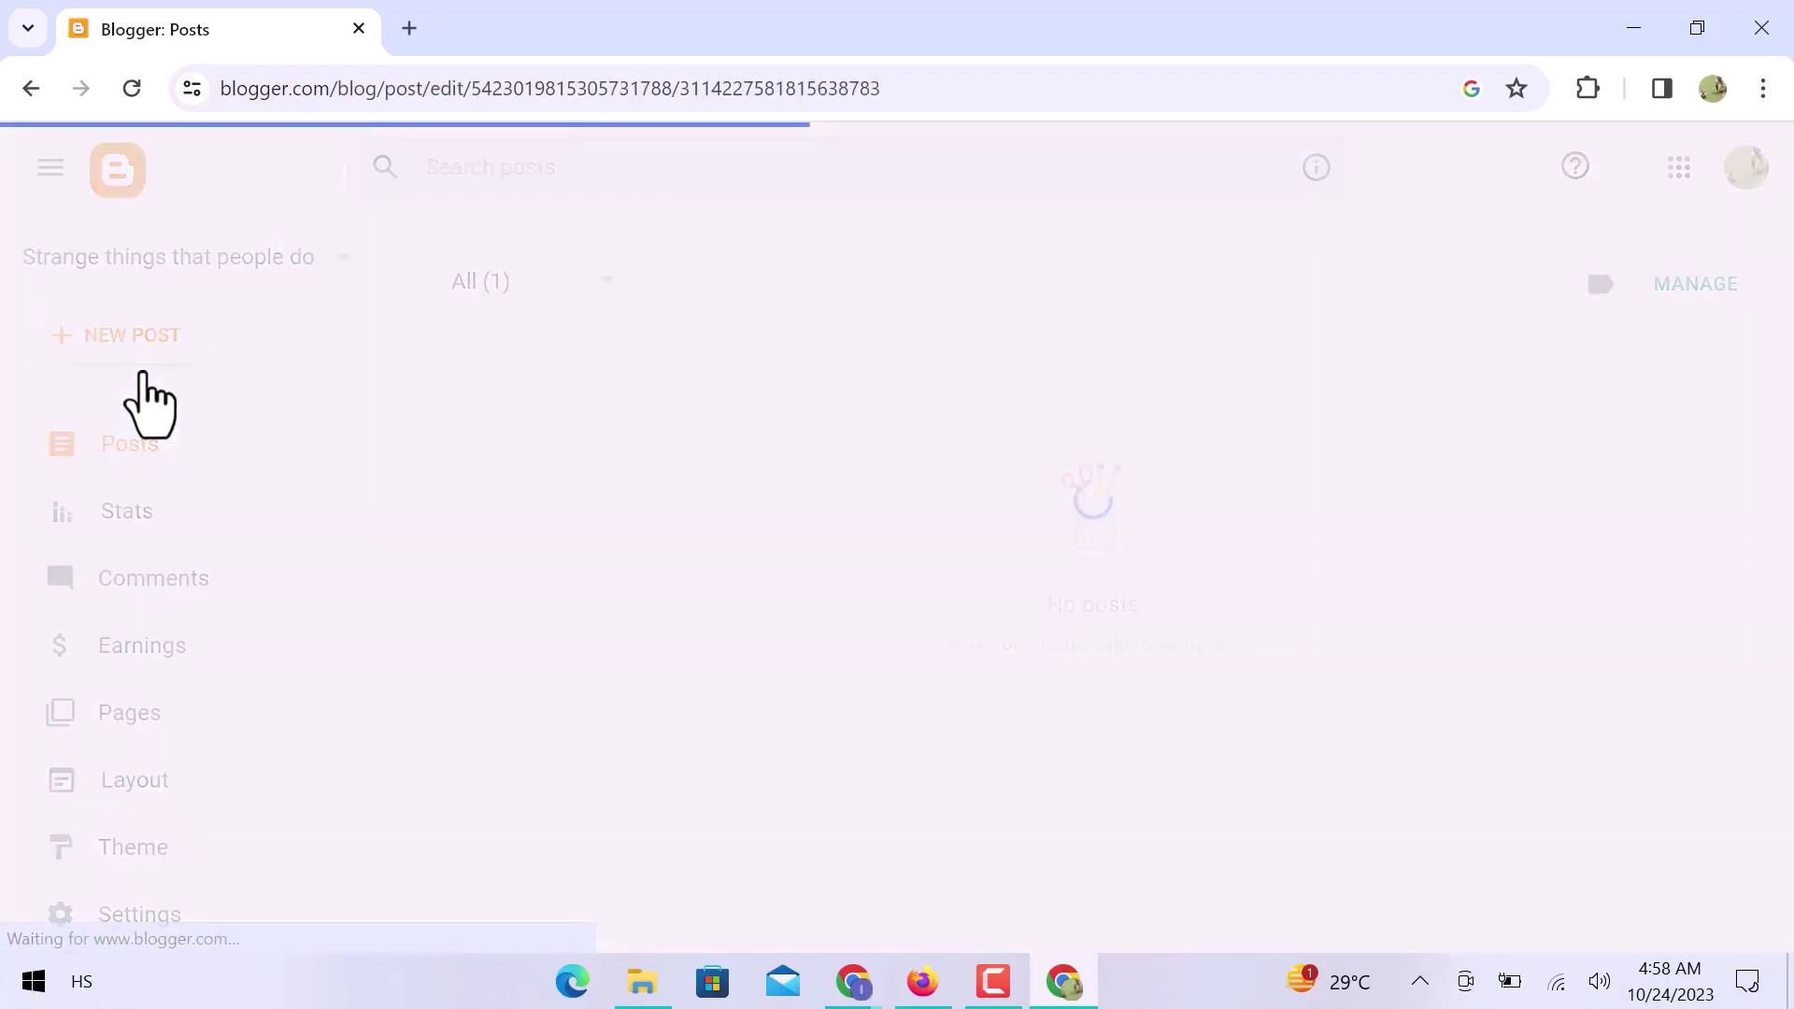
click(482, 539)
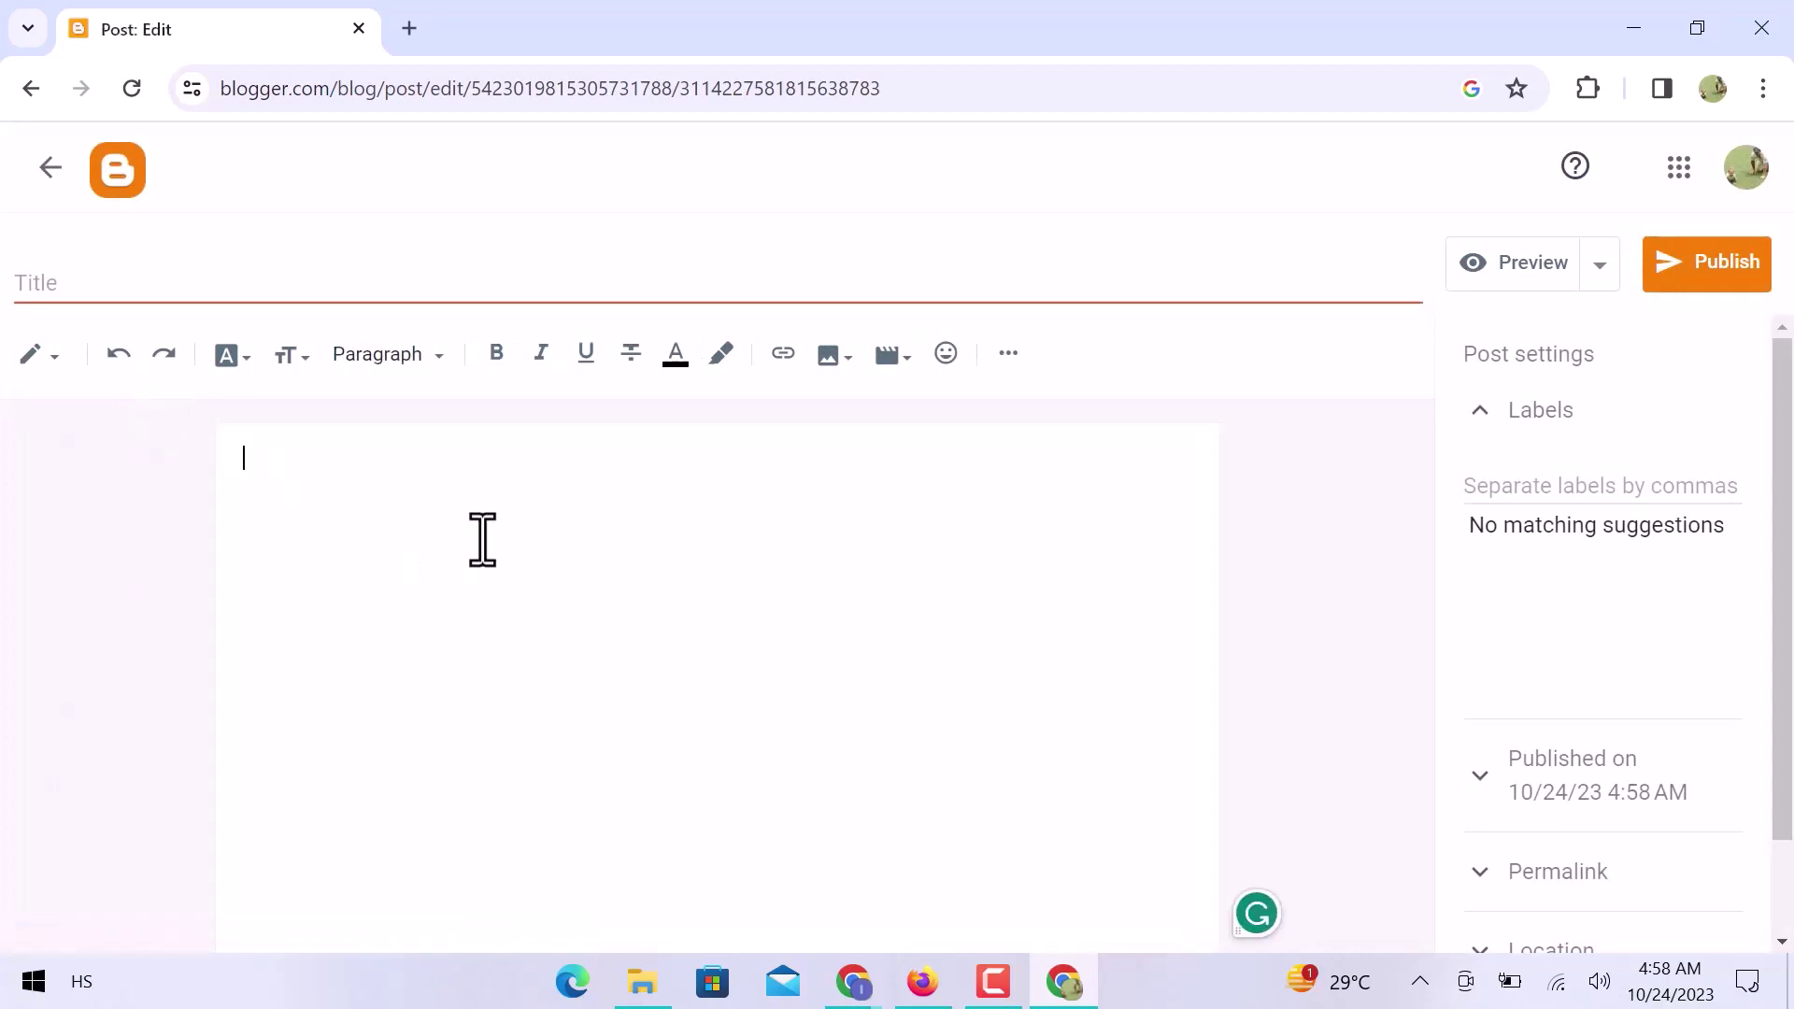
text(Strange)
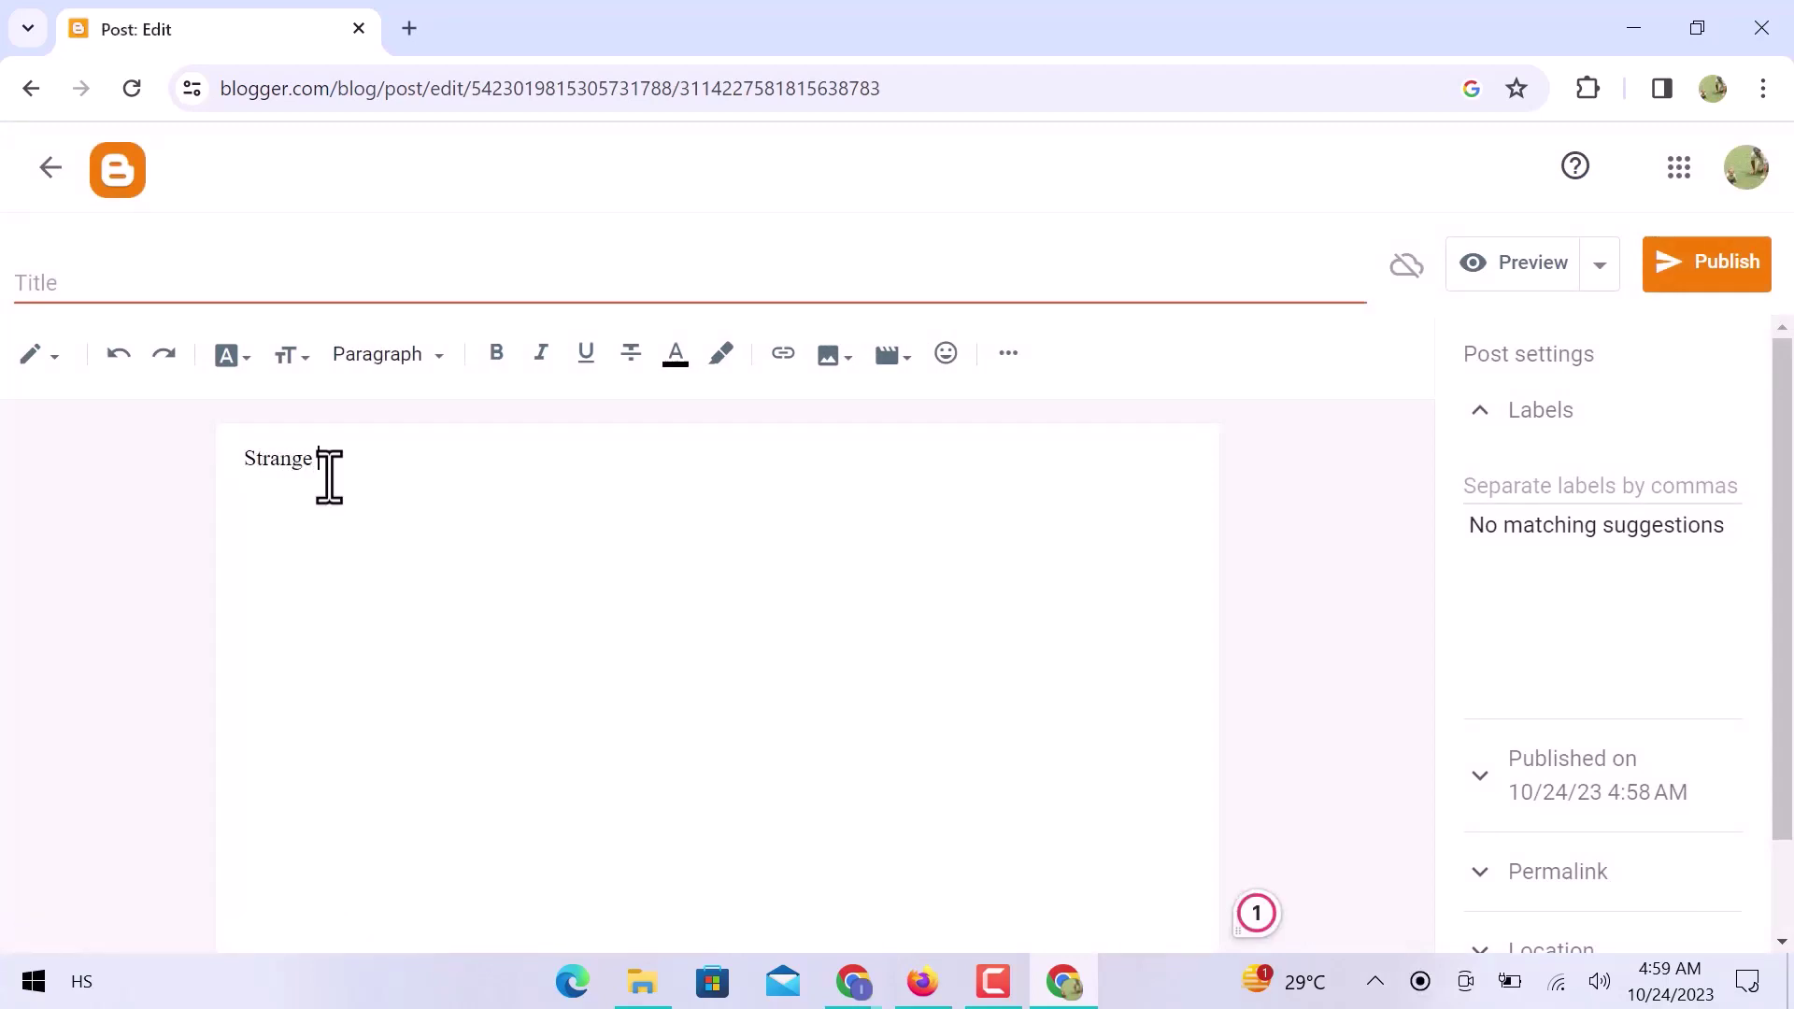
text( things that people do in daily life)
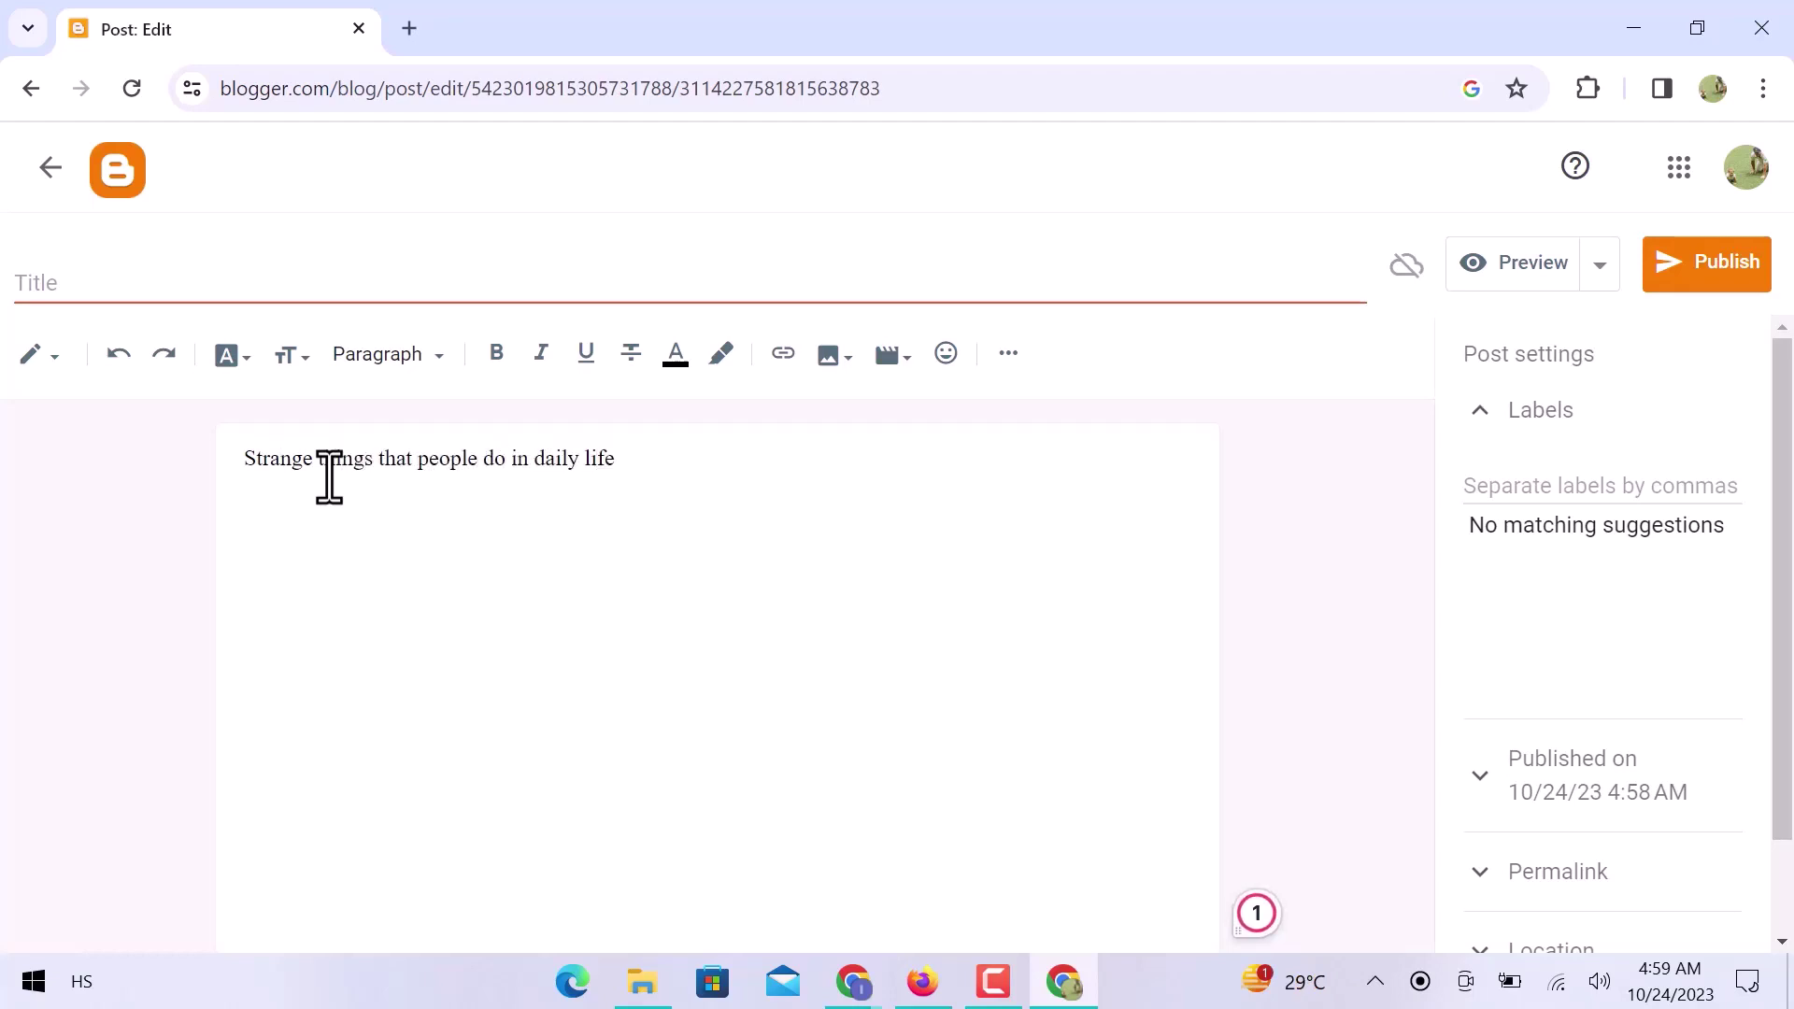
text(.)
- Make the whole sentence in the post body bold
drag(649, 461, 240, 460)
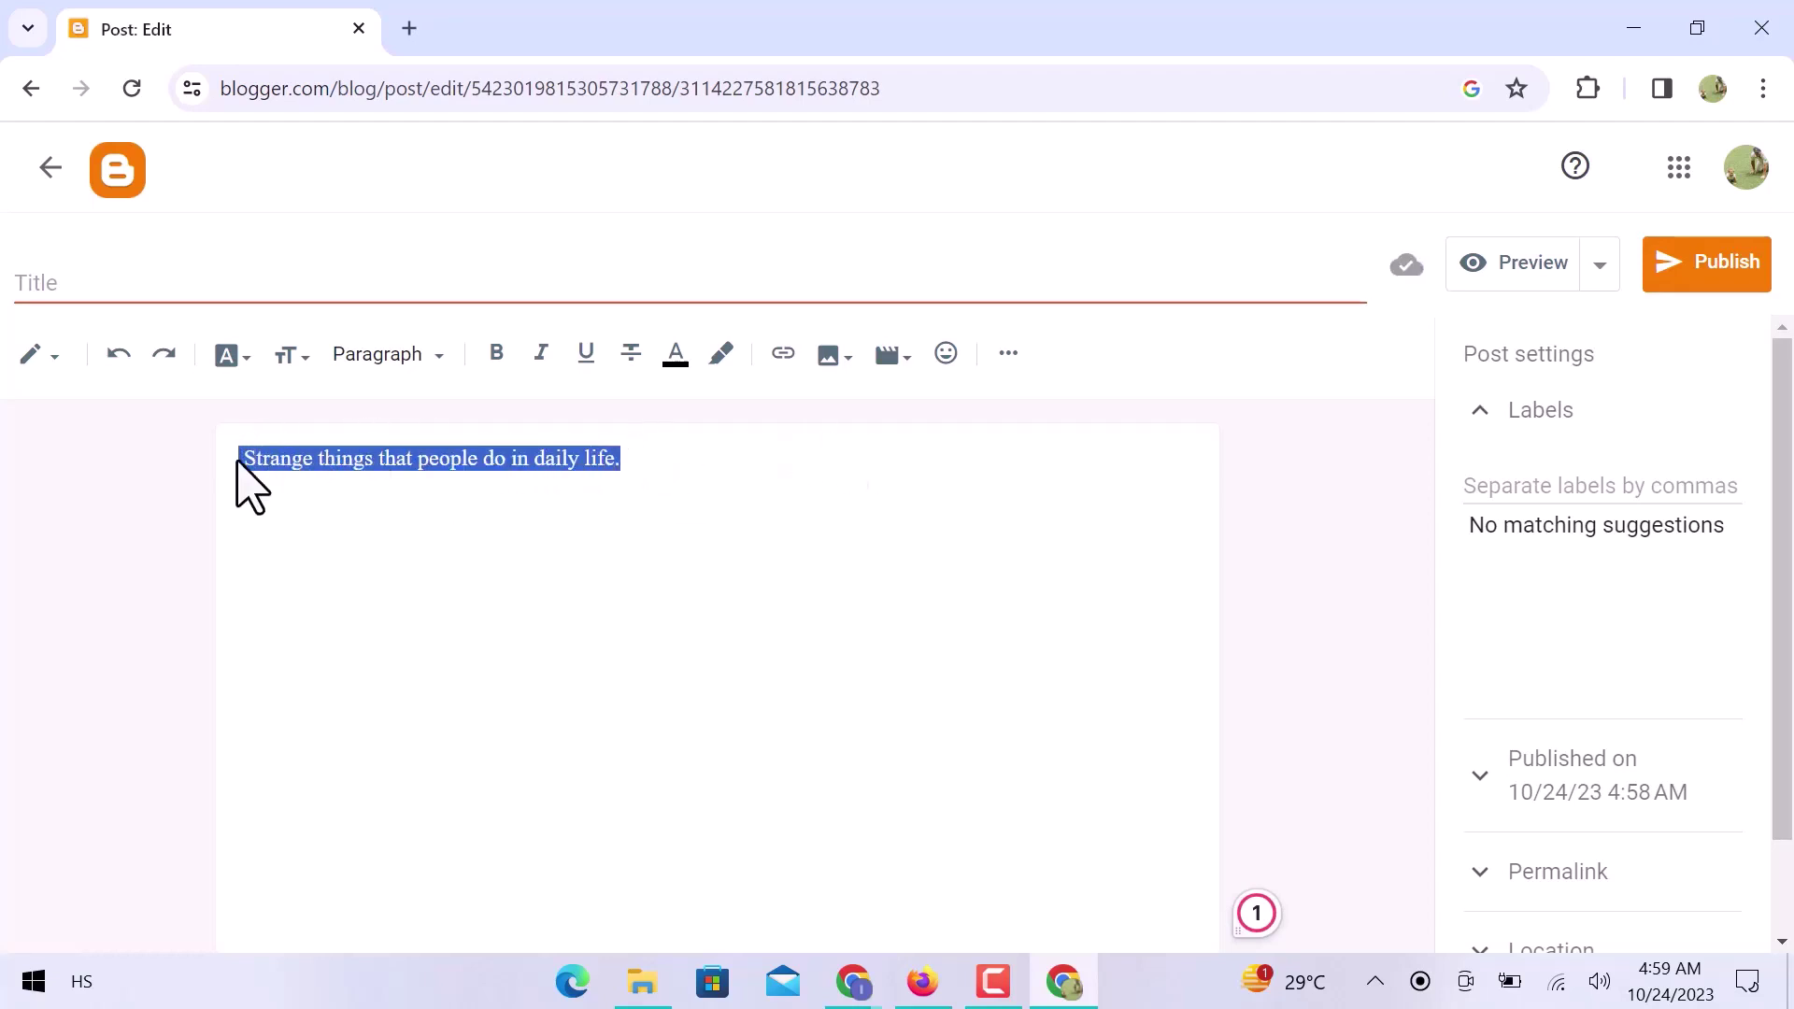
click(498, 353)
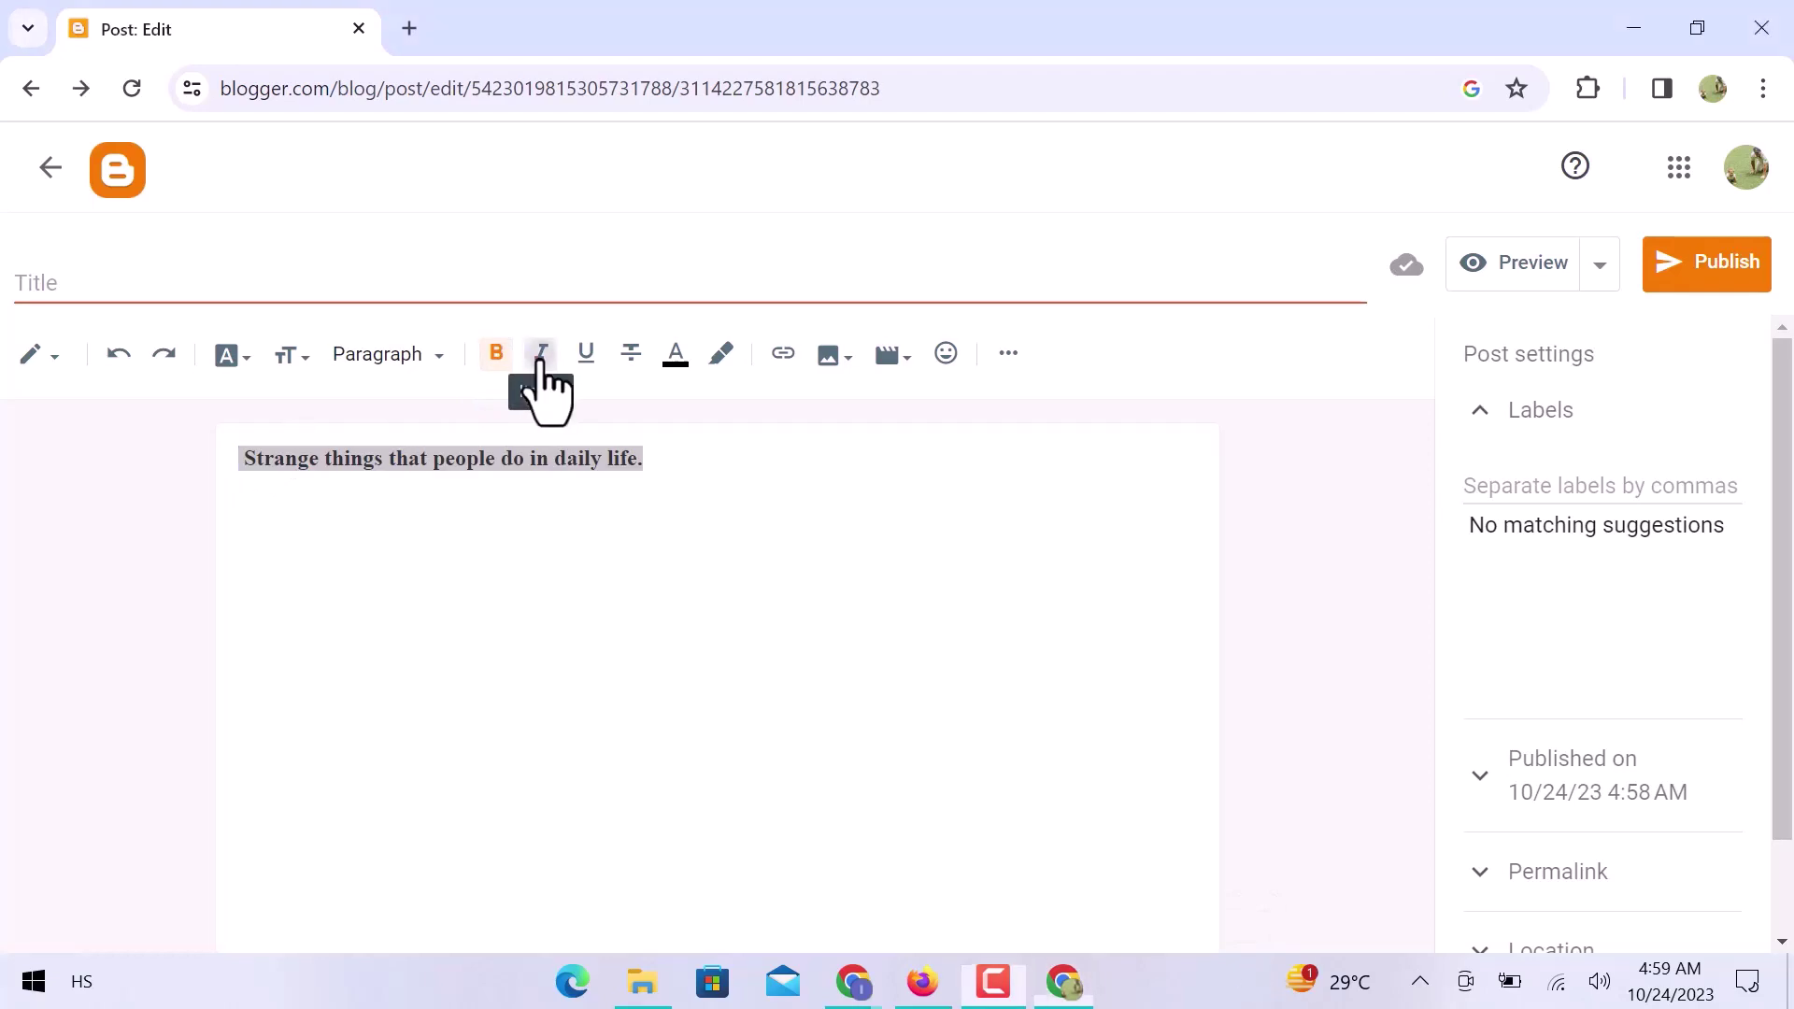
- Try italic, underline and strikethrough on the body sentence, removing each one again
click(541, 355)
click(541, 358)
click(586, 359)
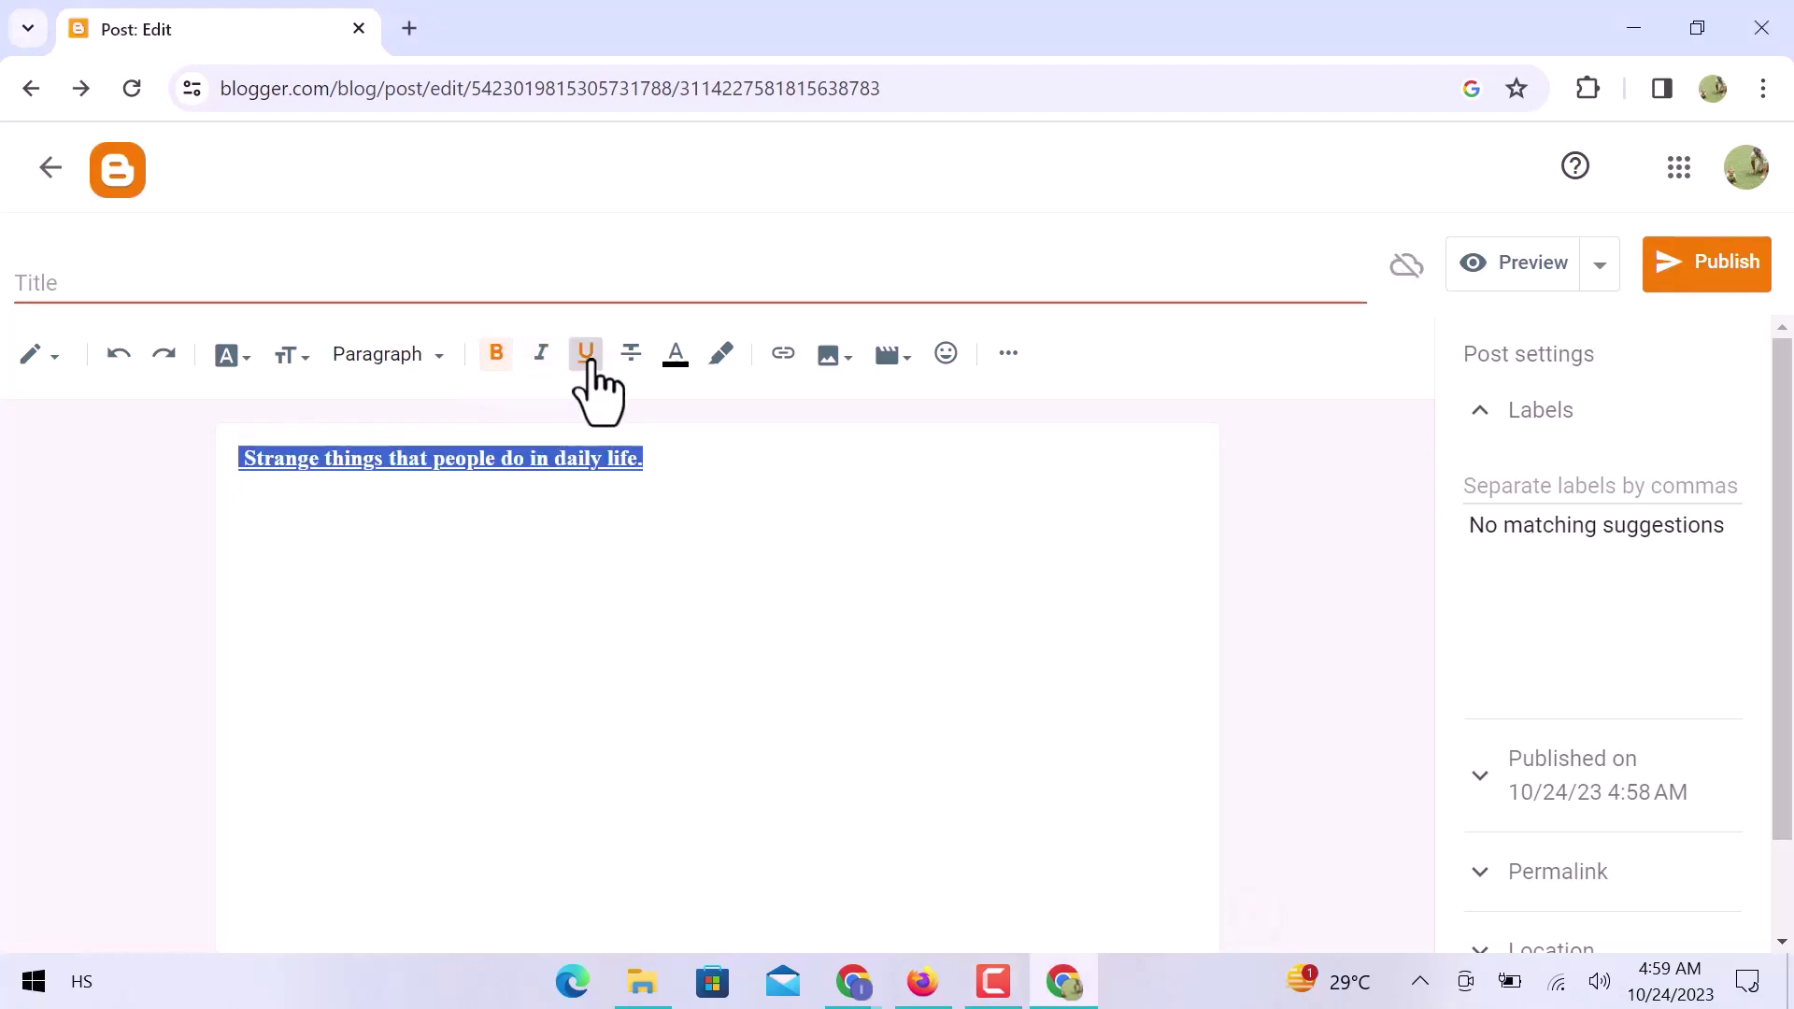
click(631, 355)
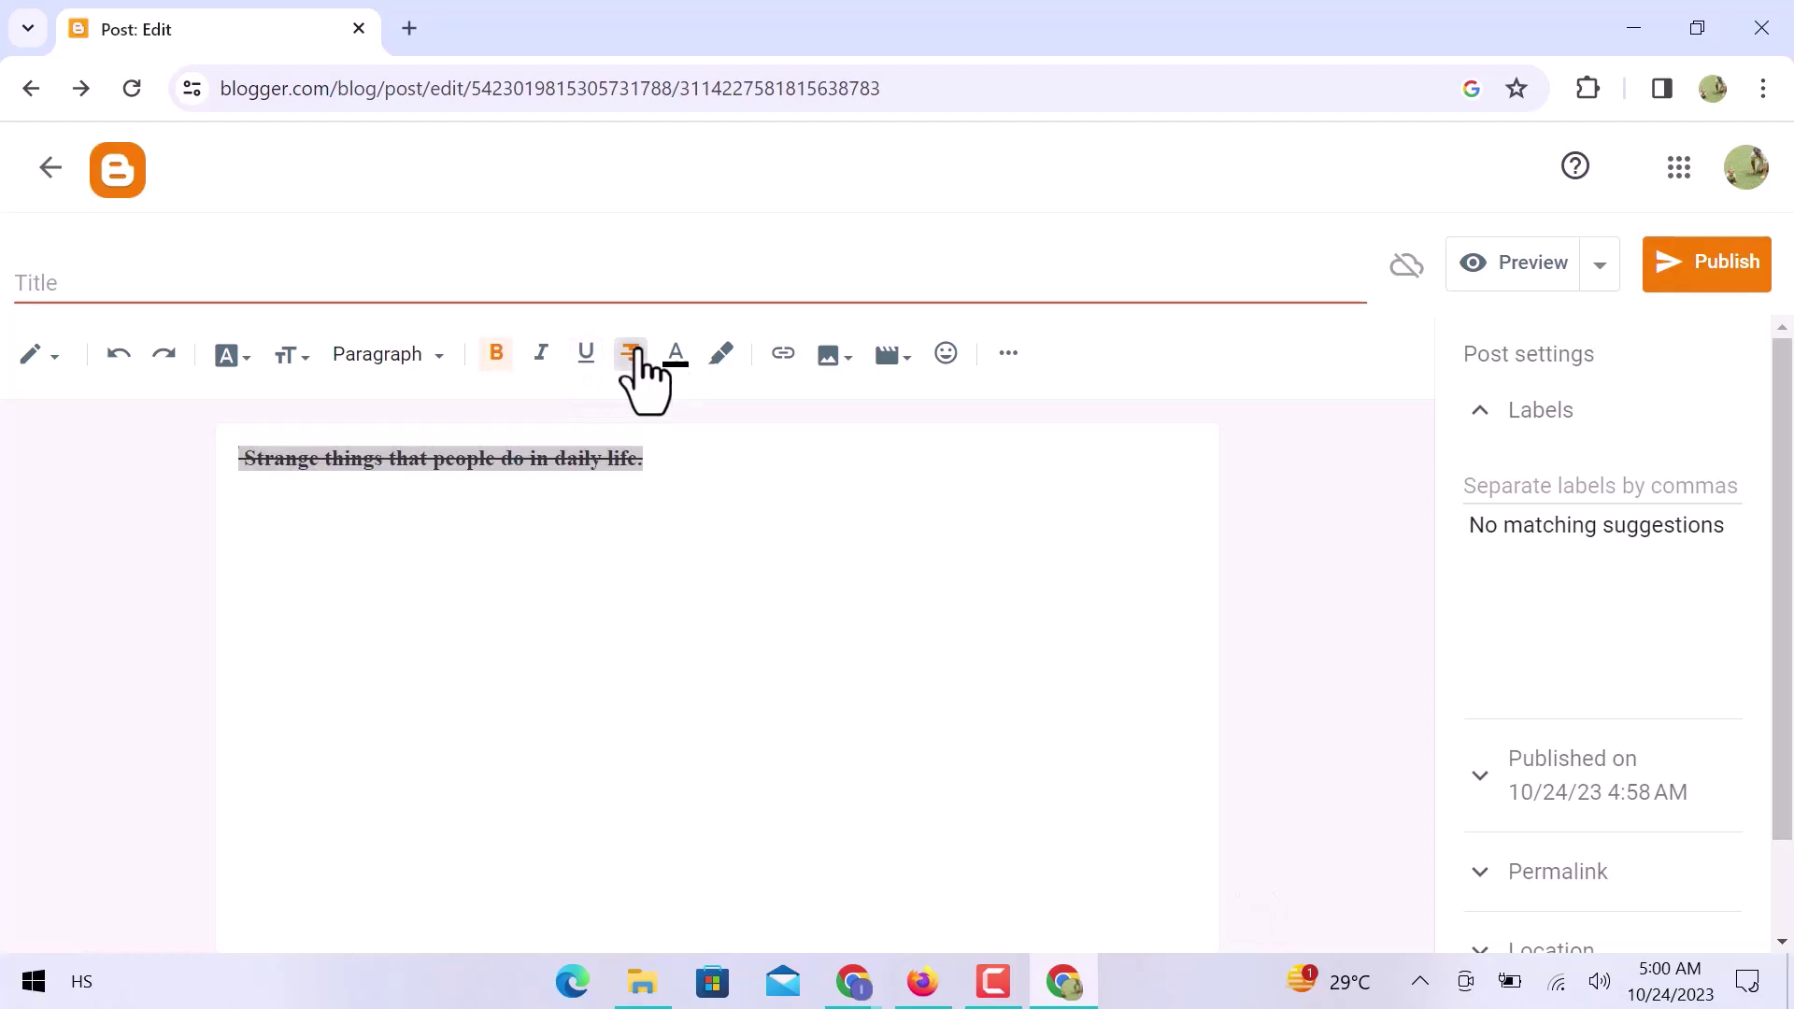
click(632, 360)
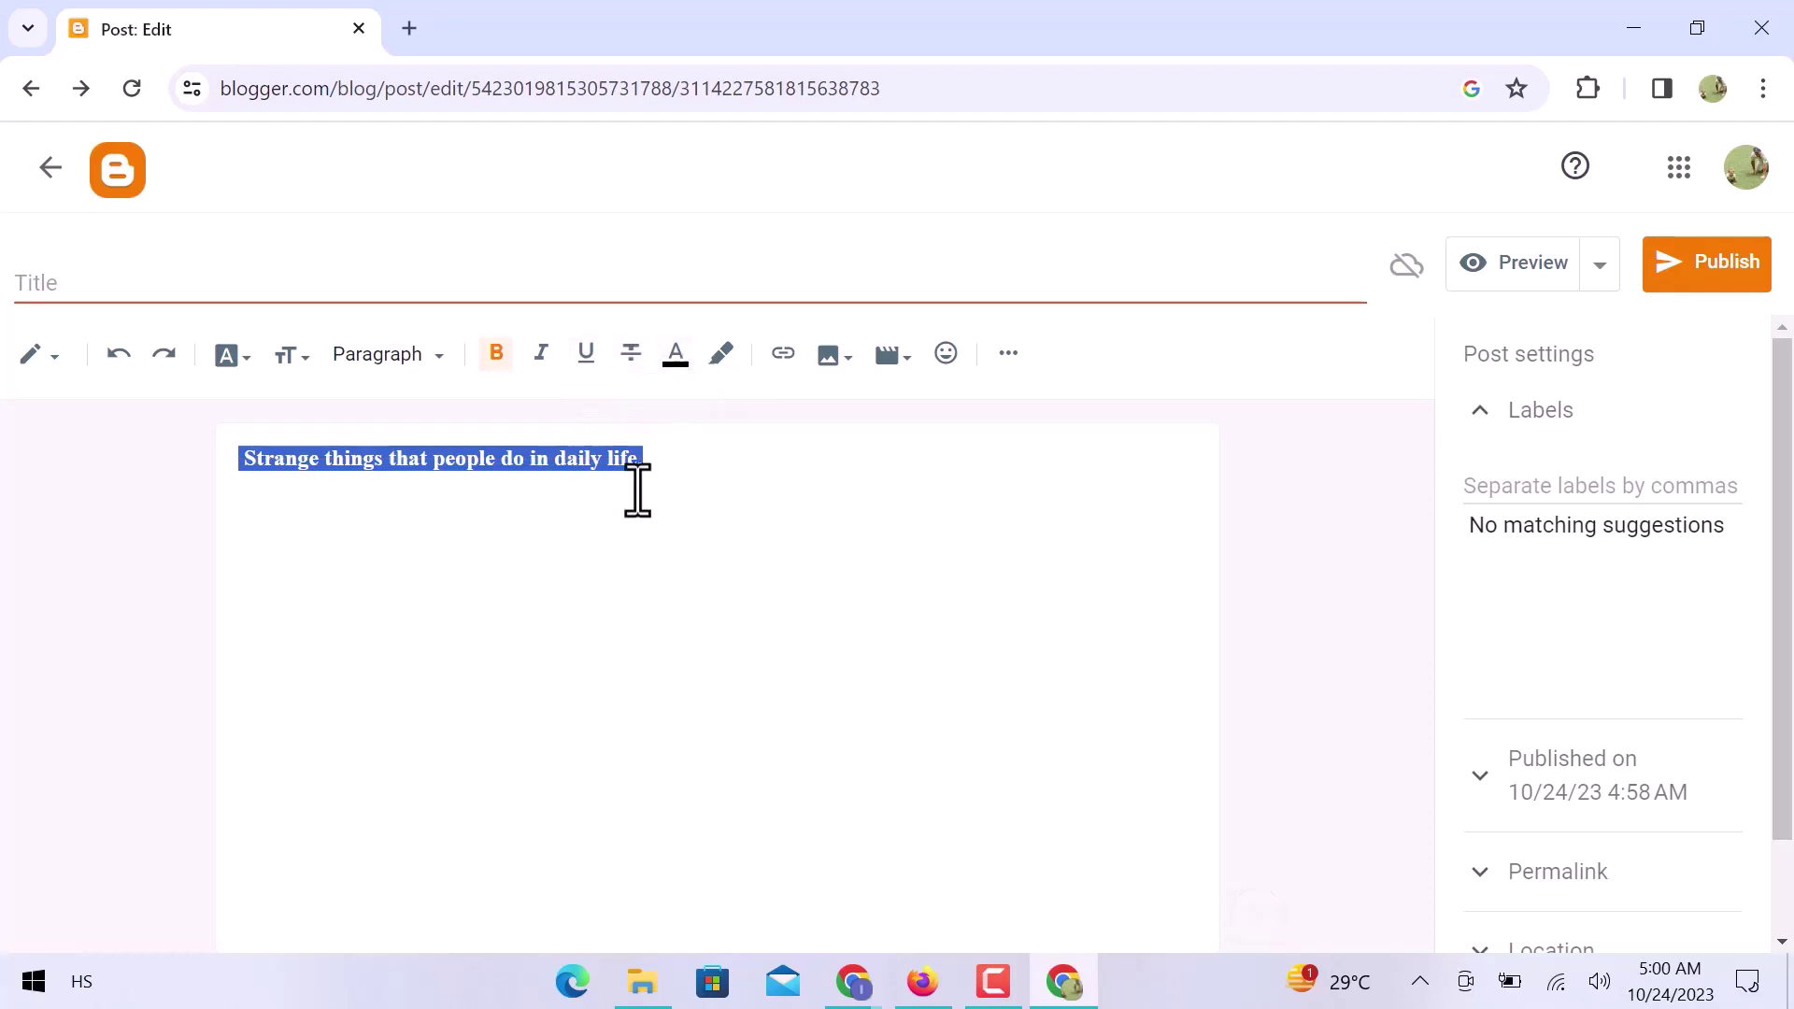
- Change the text color of the entire body sentence to red and deselect it
click(602, 462)
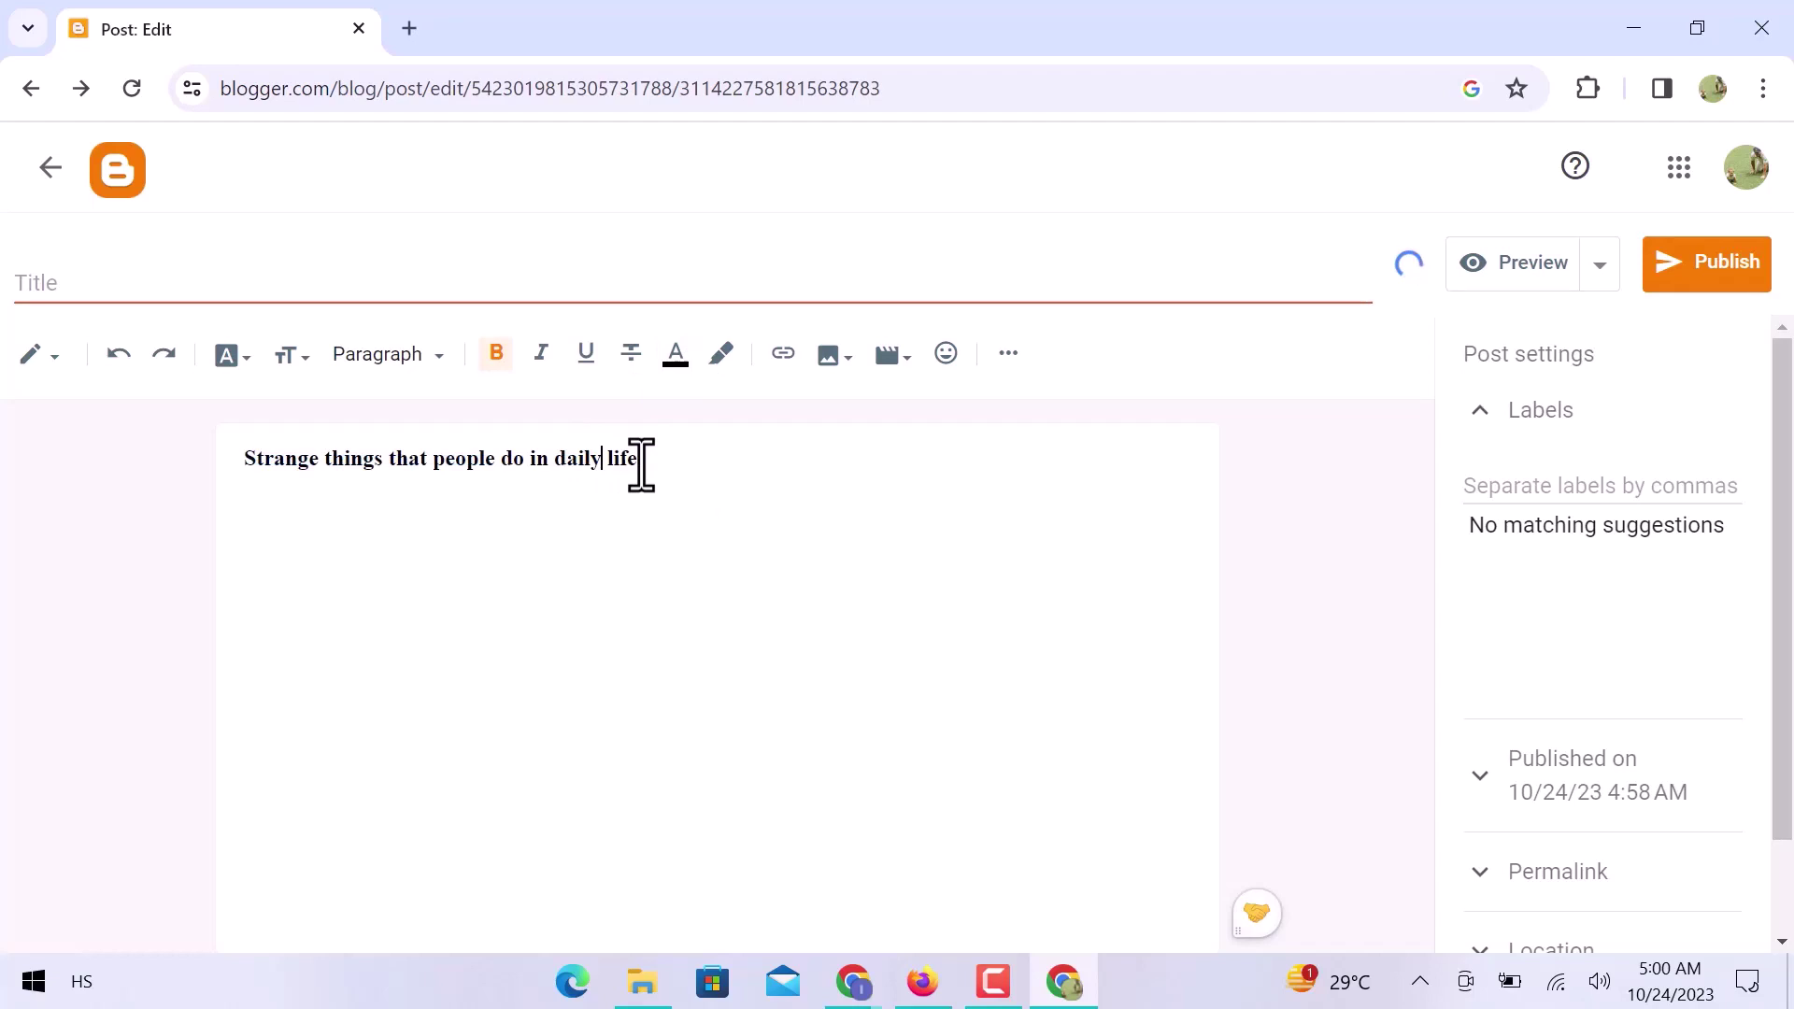
drag(641, 464, 241, 465)
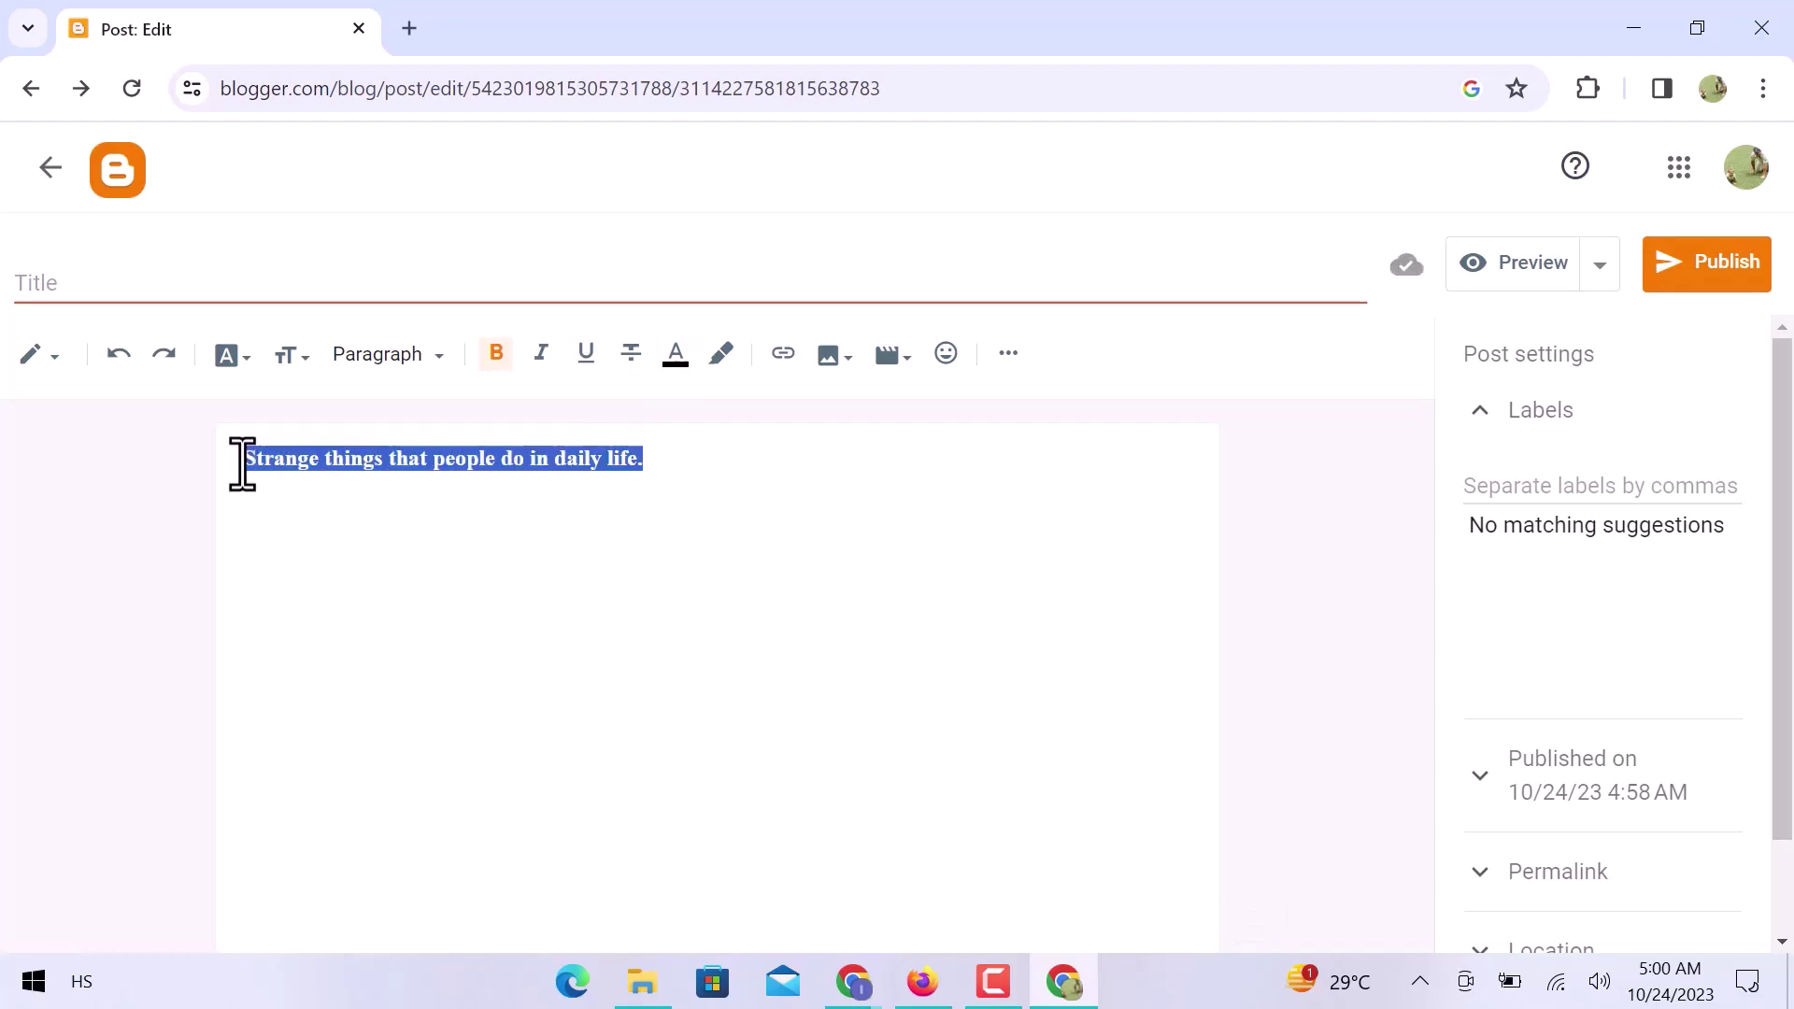
click(674, 359)
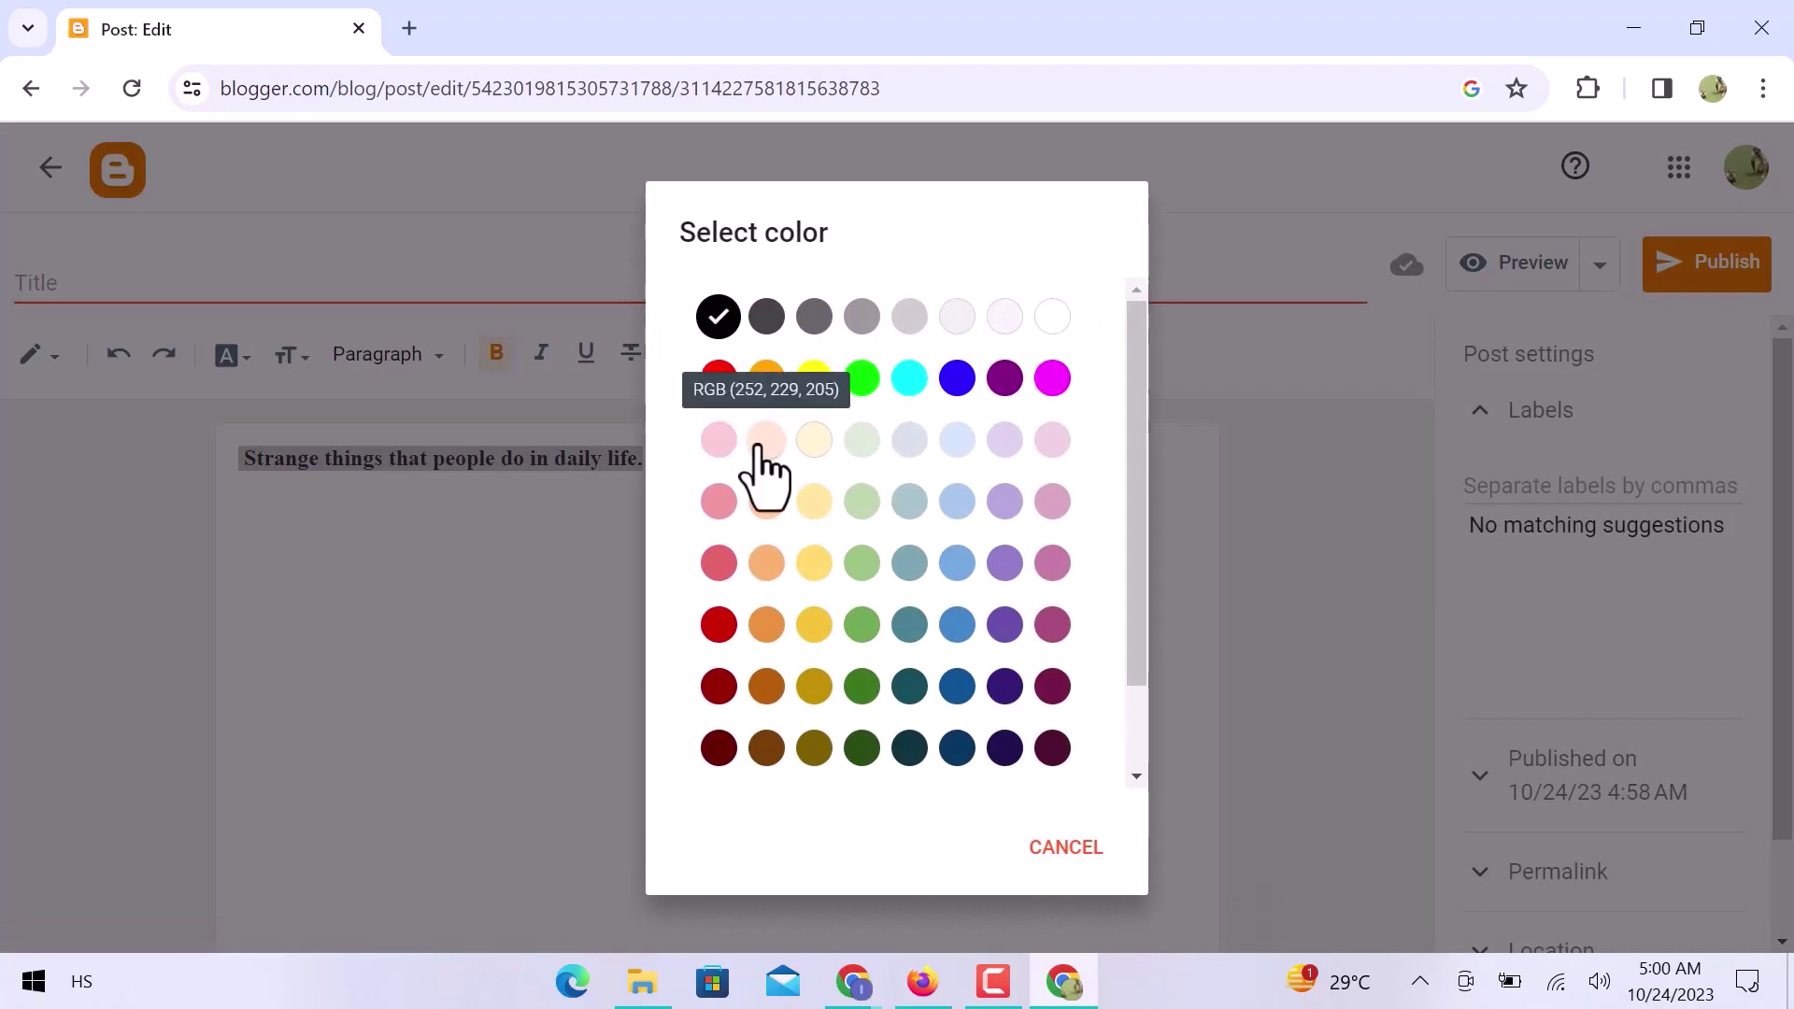
click(718, 378)
click(552, 535)
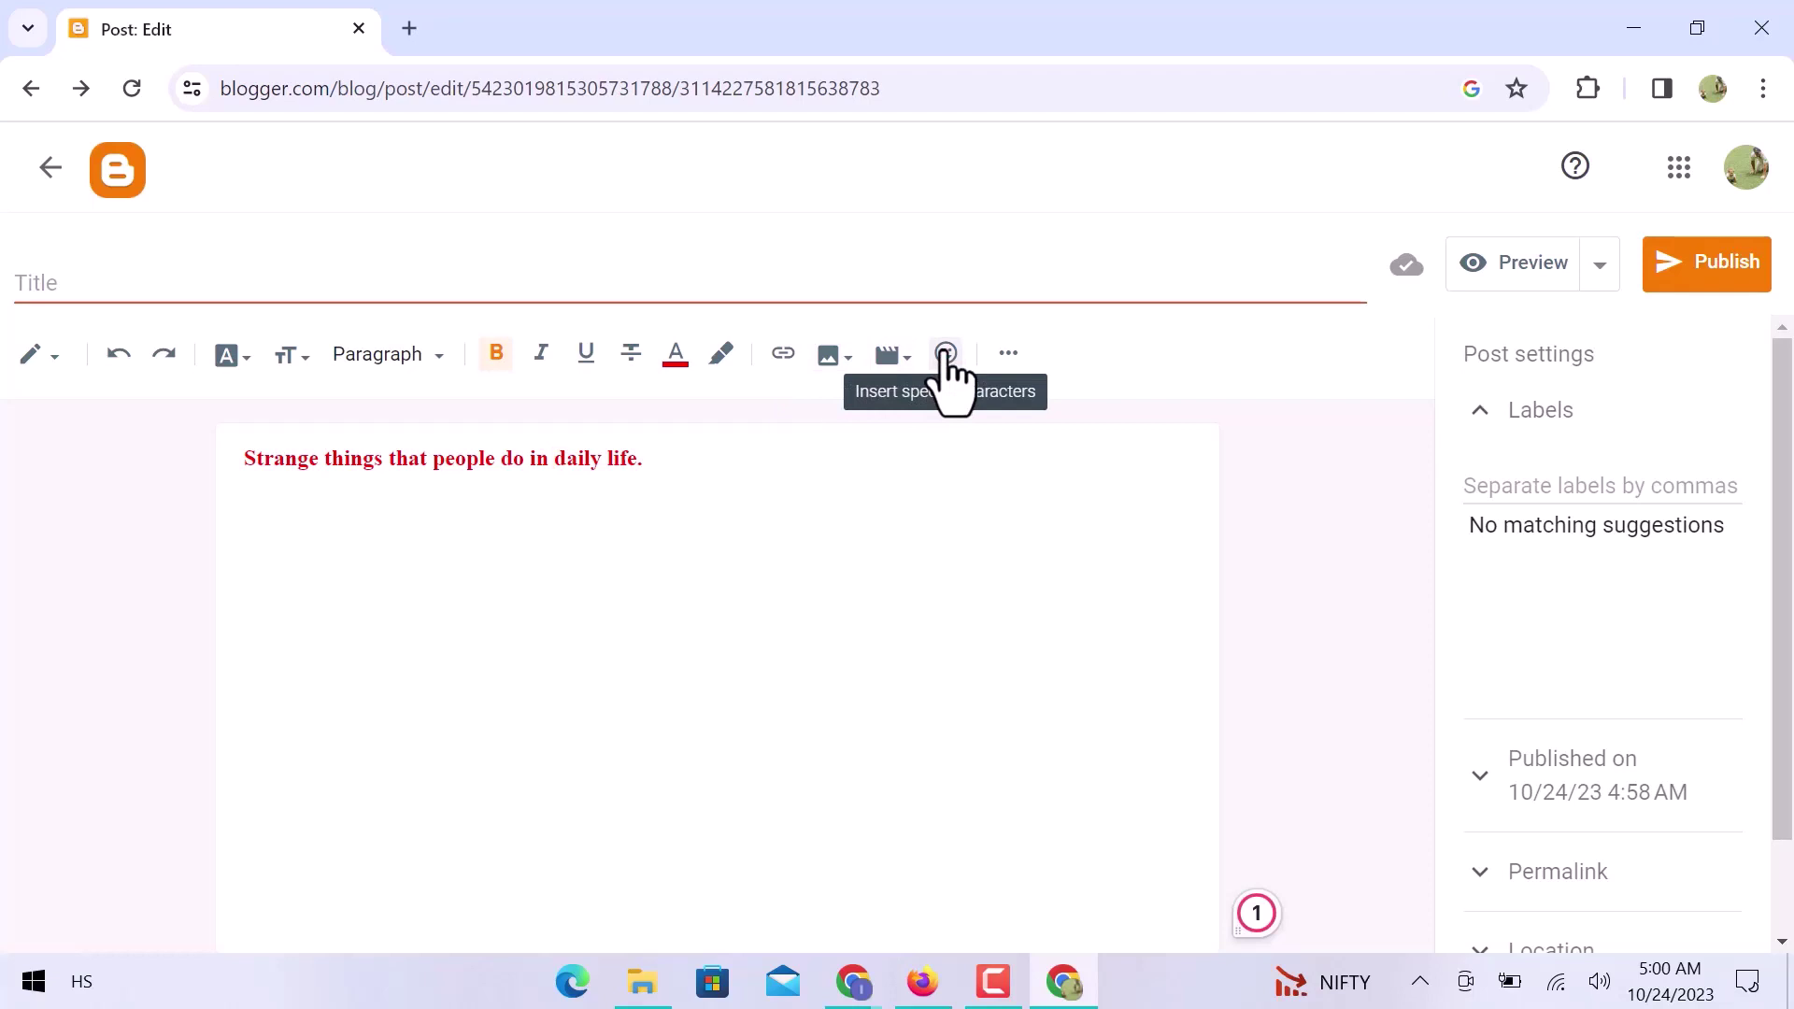
- Try left alignment on the body sentence, and increase its indent by one level before decreasing it again
click(1008, 355)
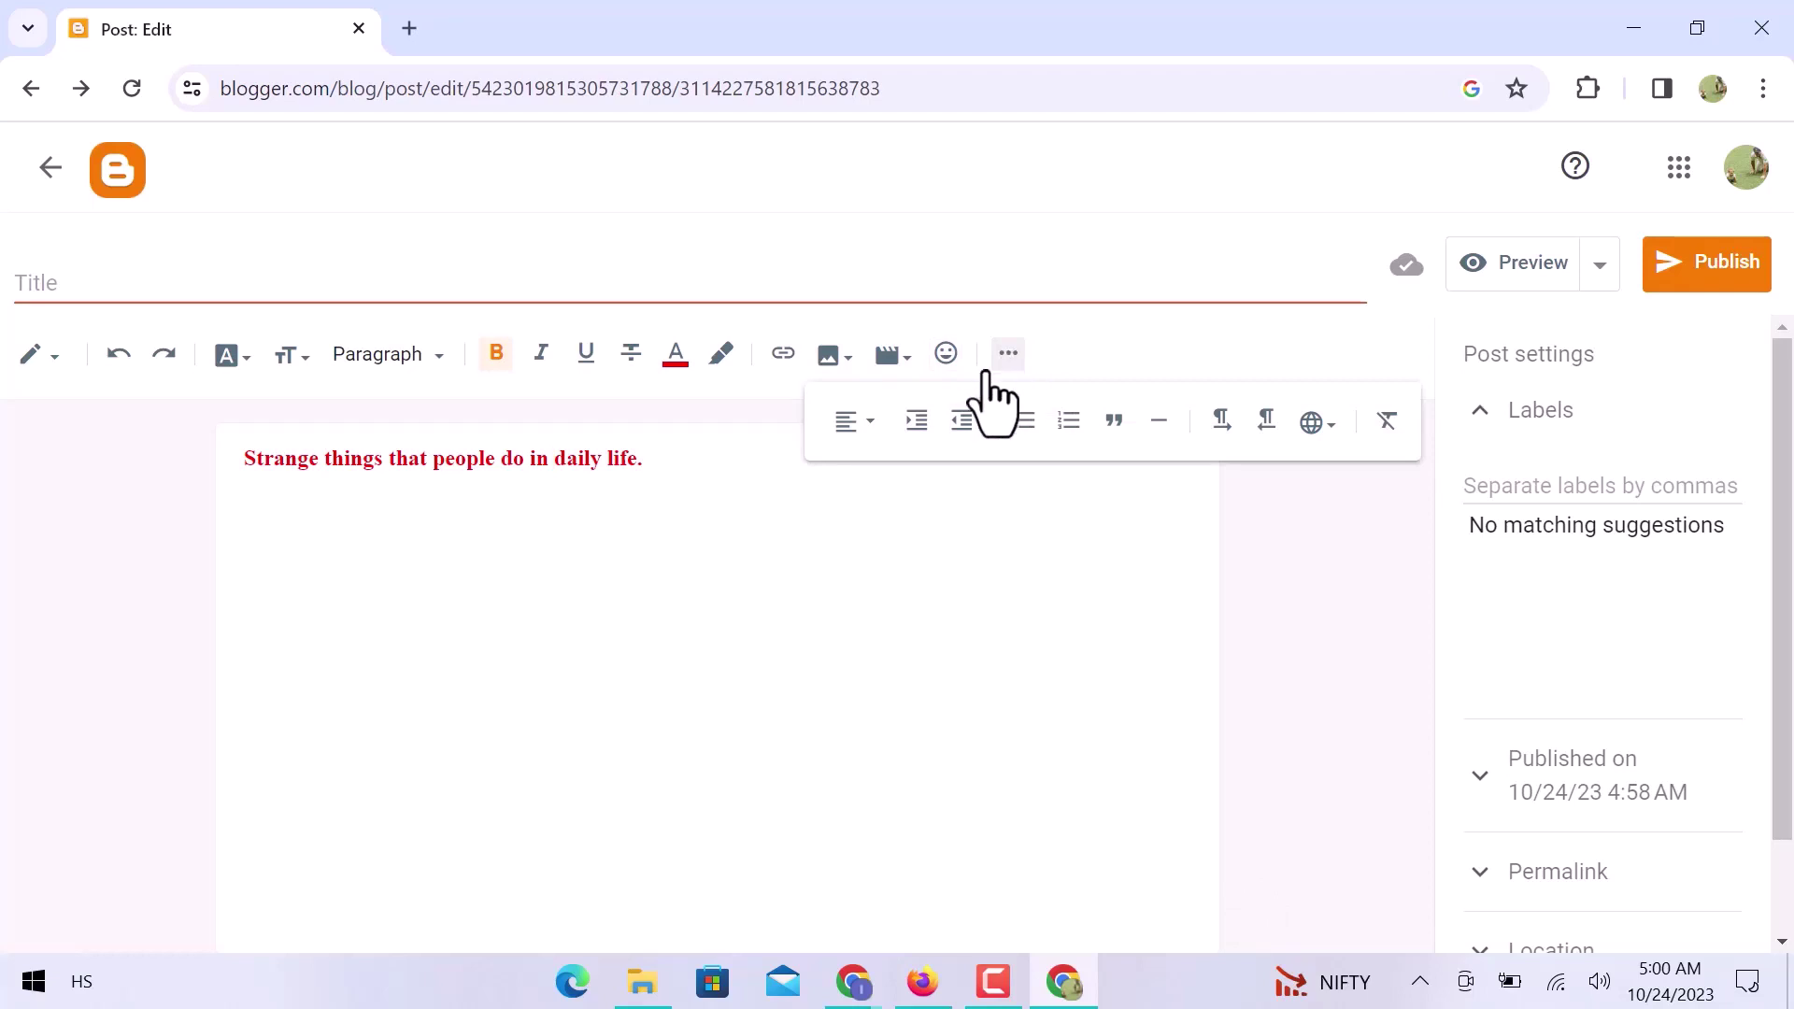
click(846, 422)
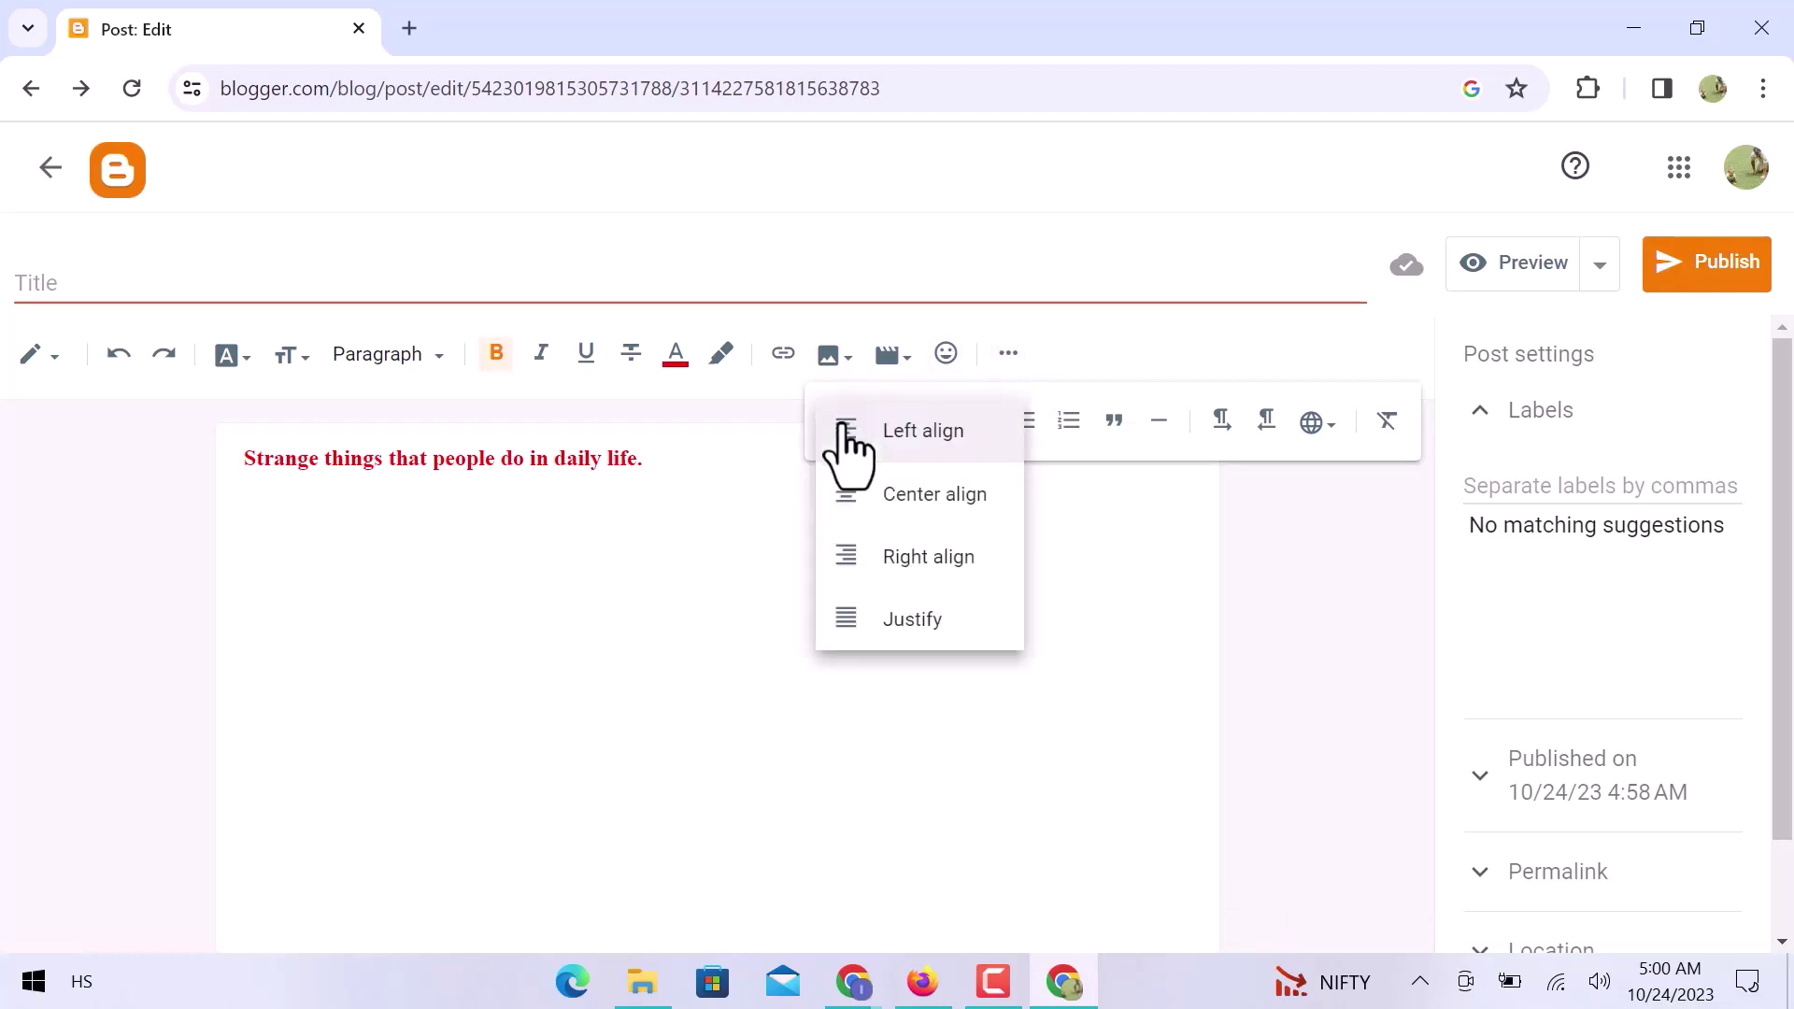
click(846, 430)
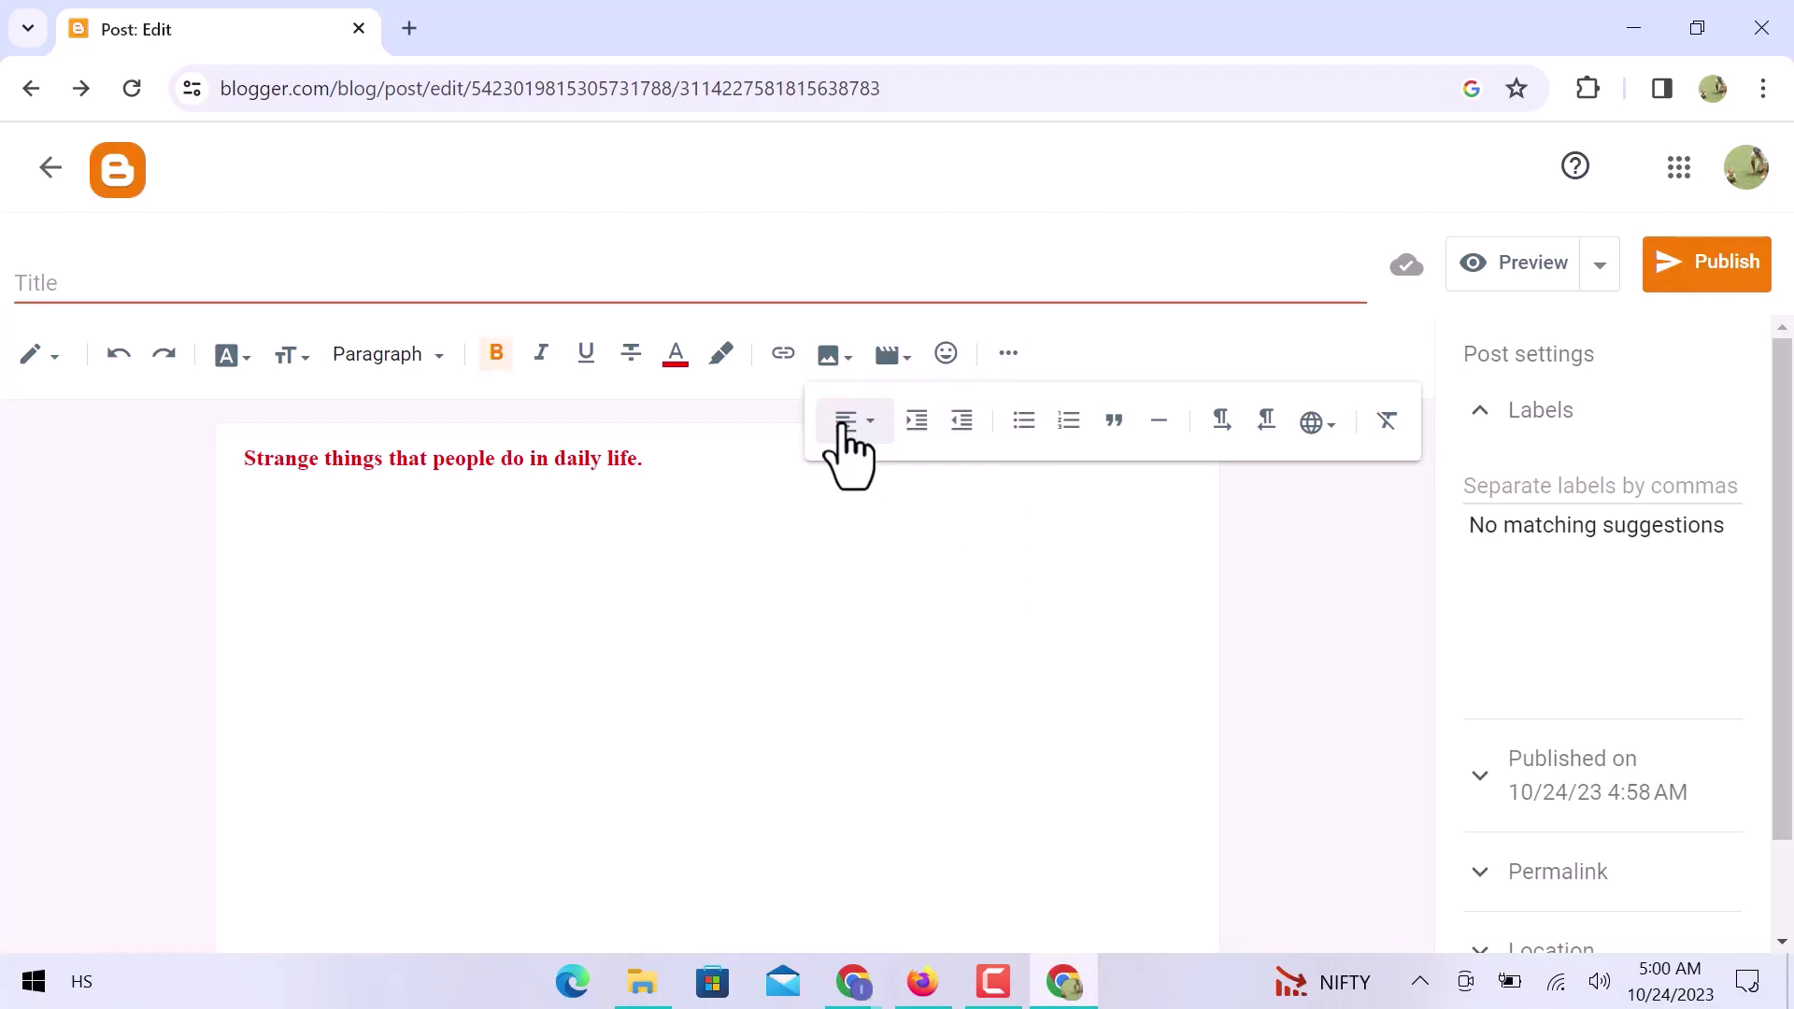
click(920, 422)
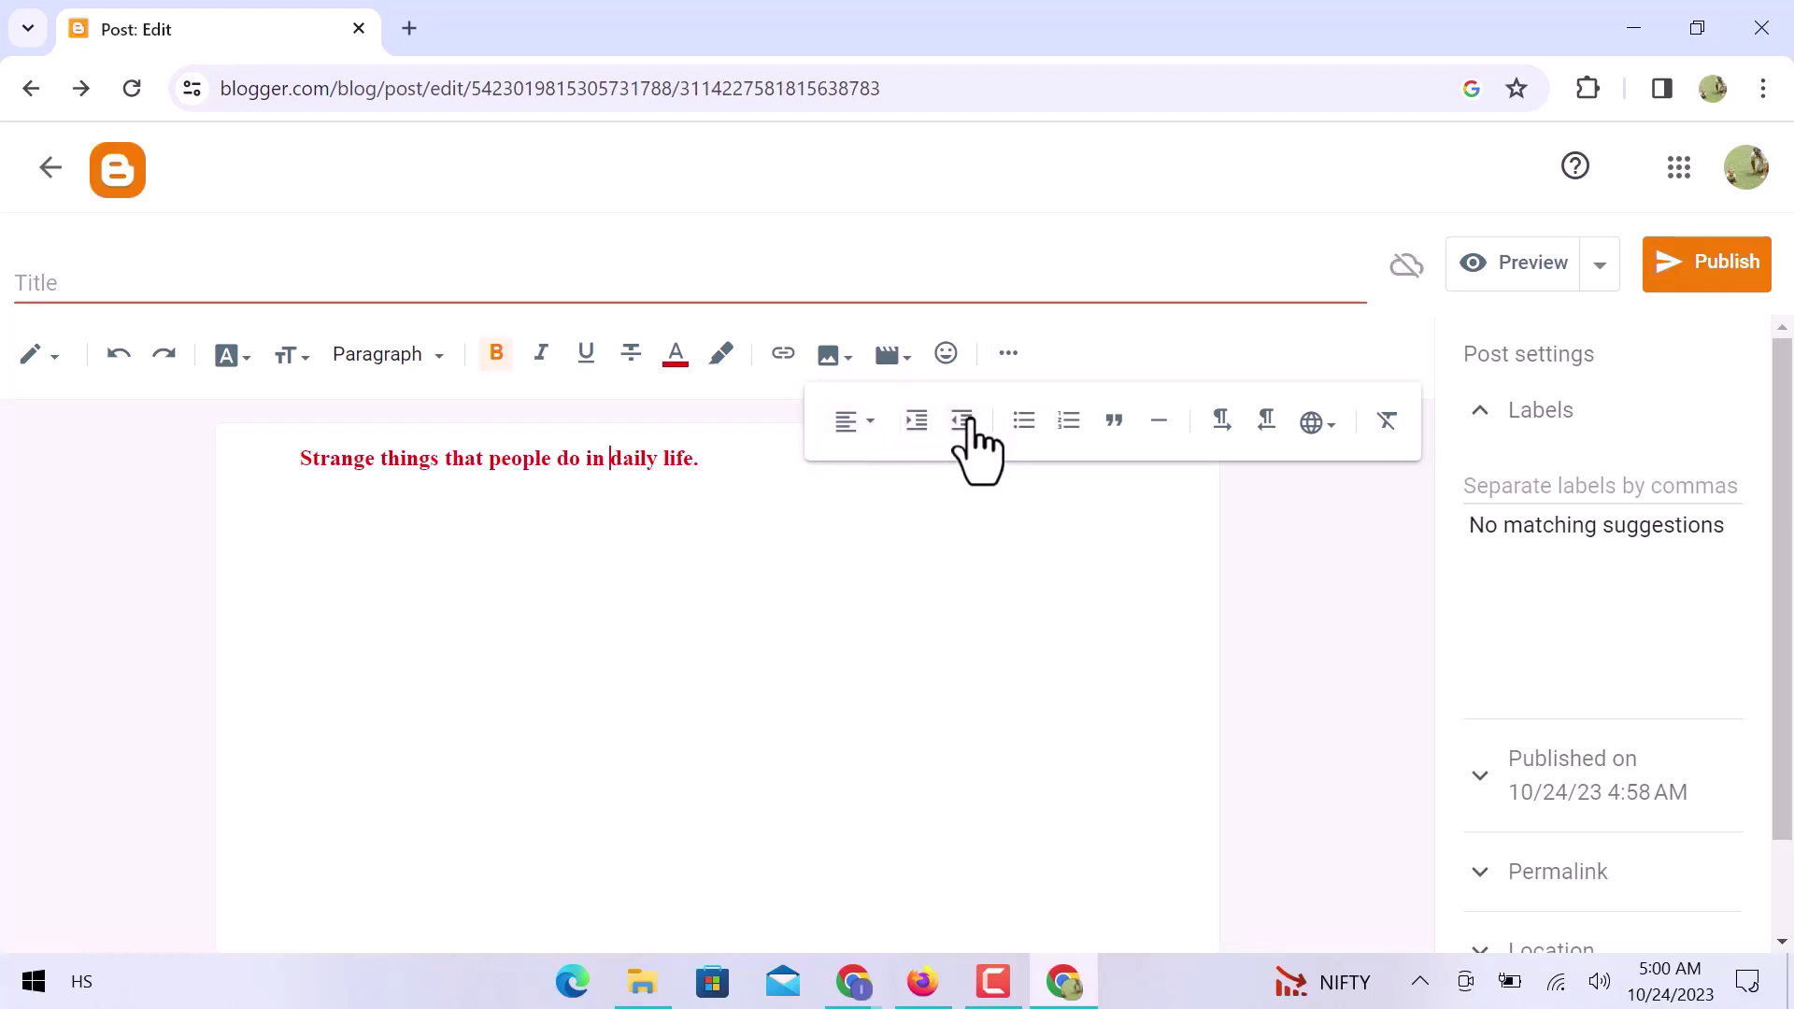
click(963, 422)
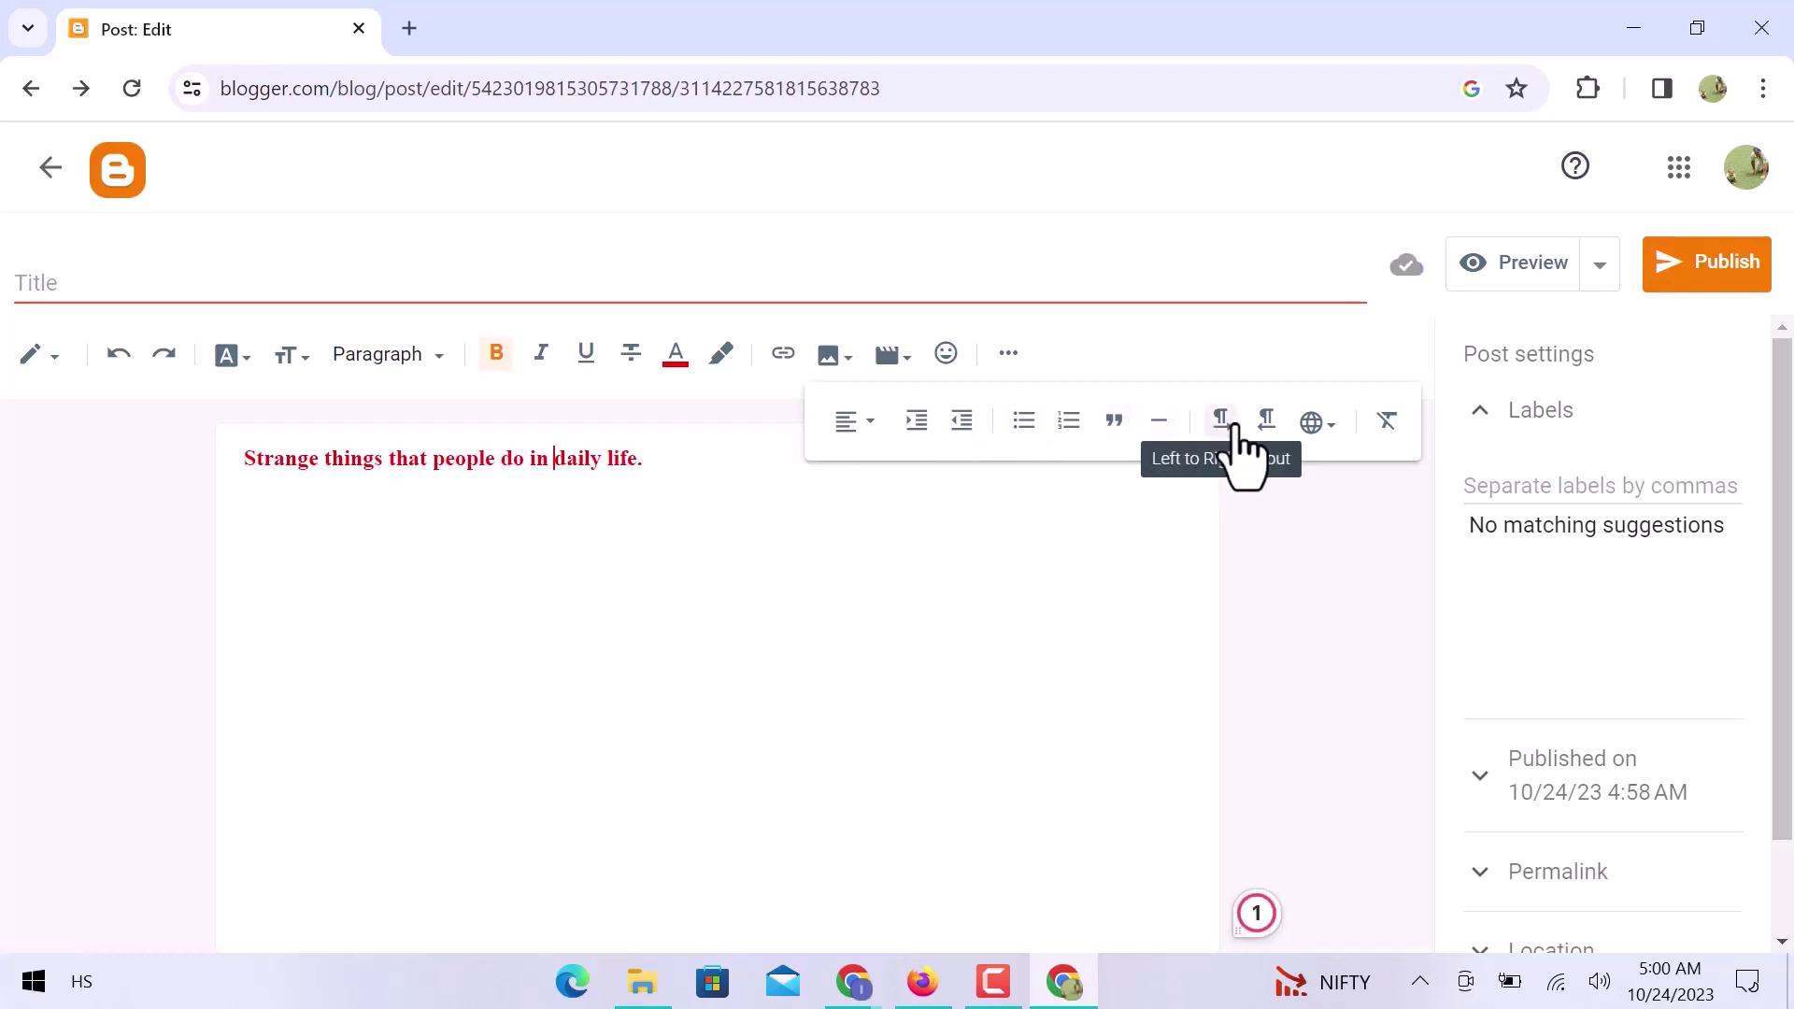
click(1332, 431)
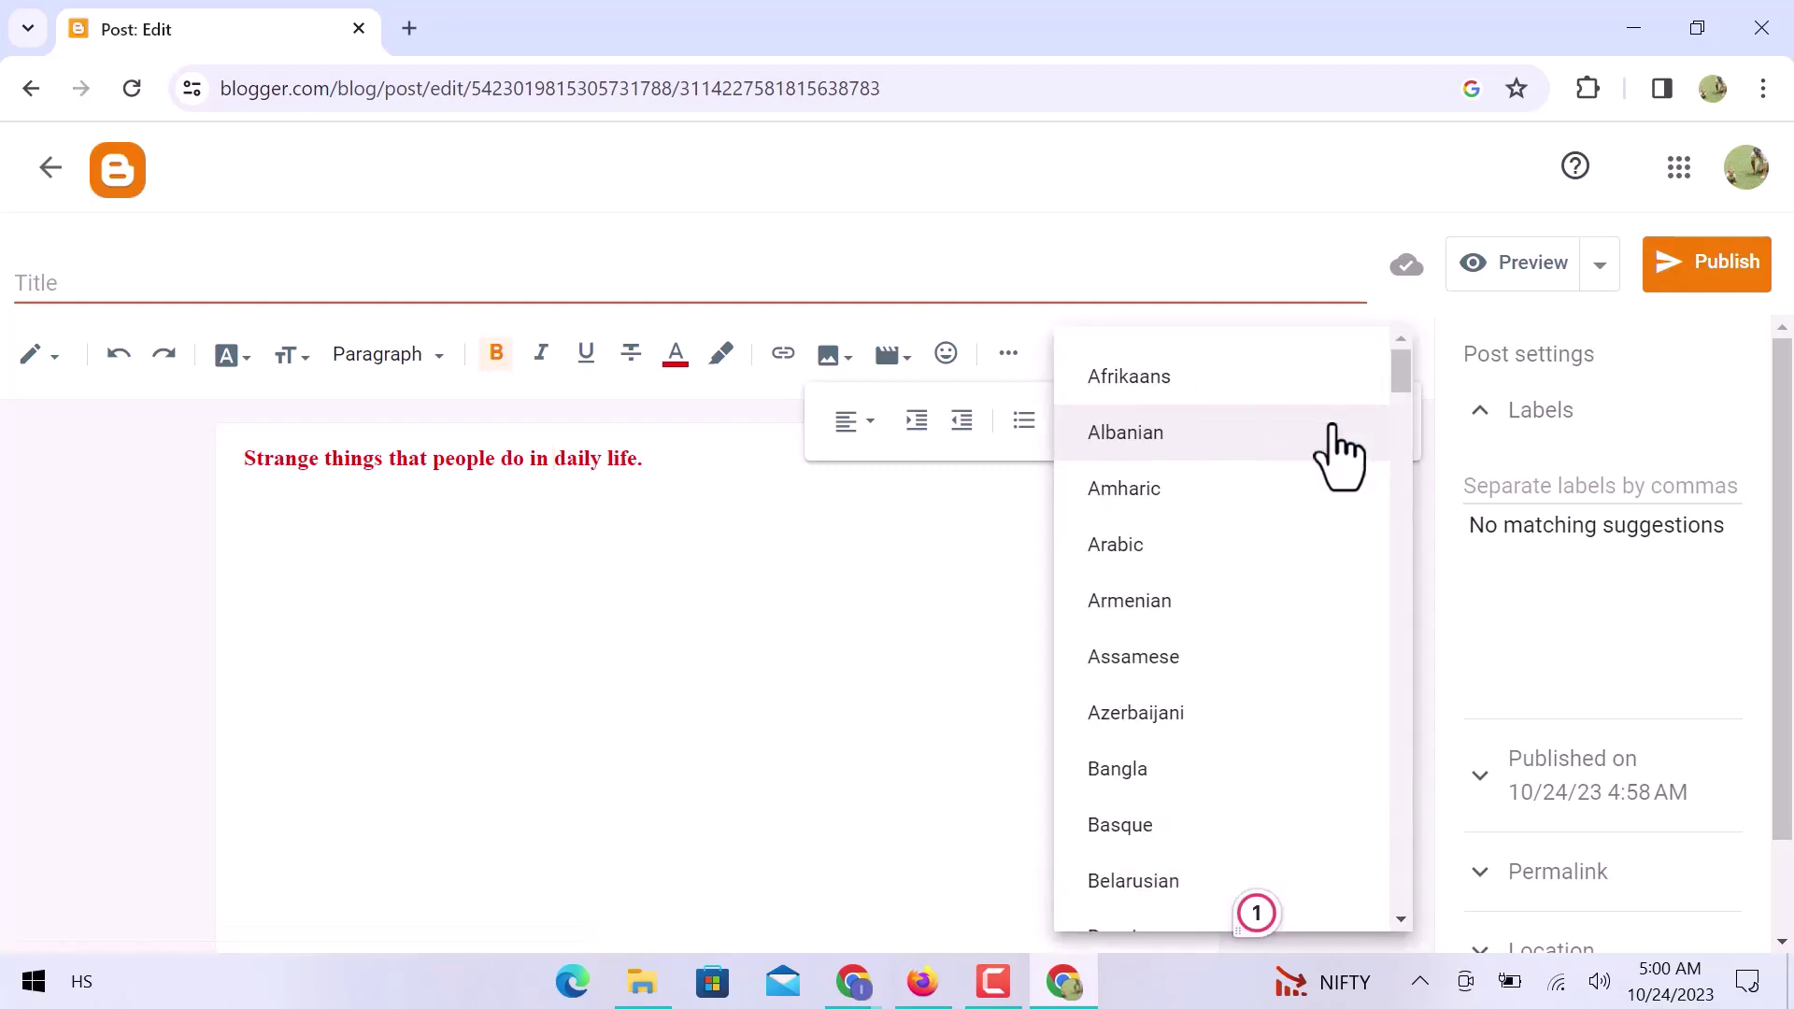
click(1015, 465)
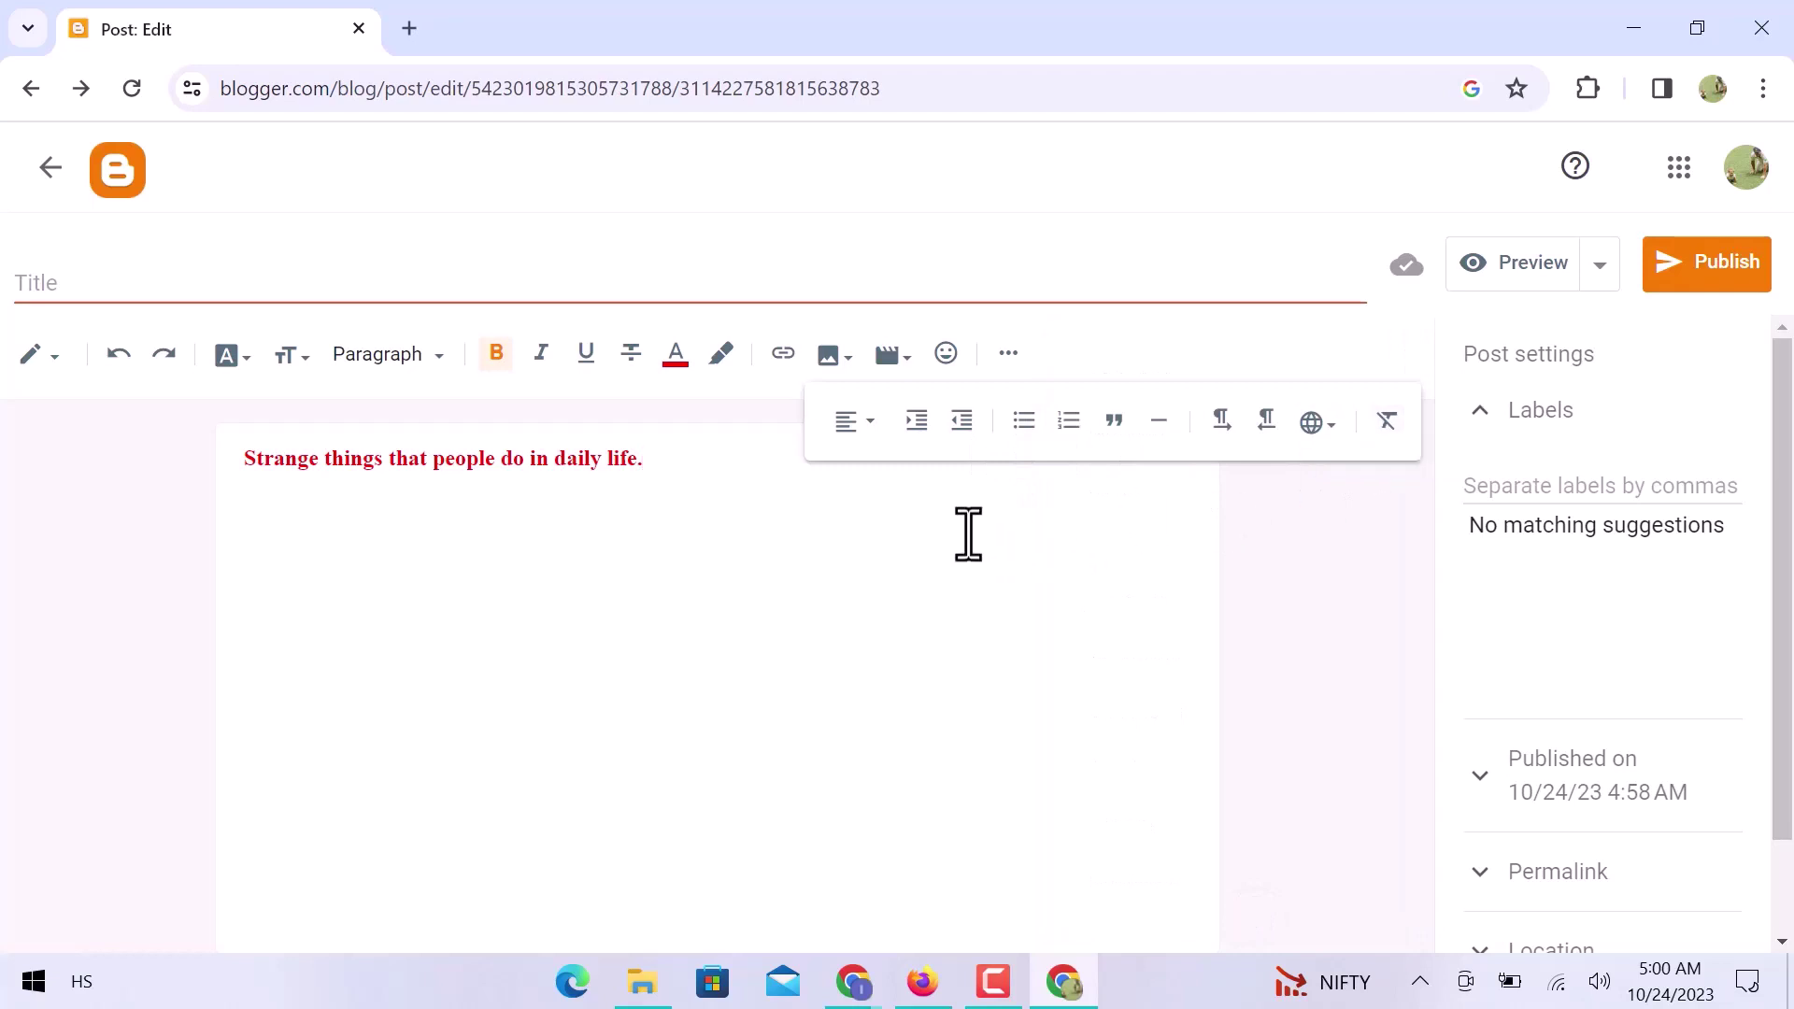
click(1009, 355)
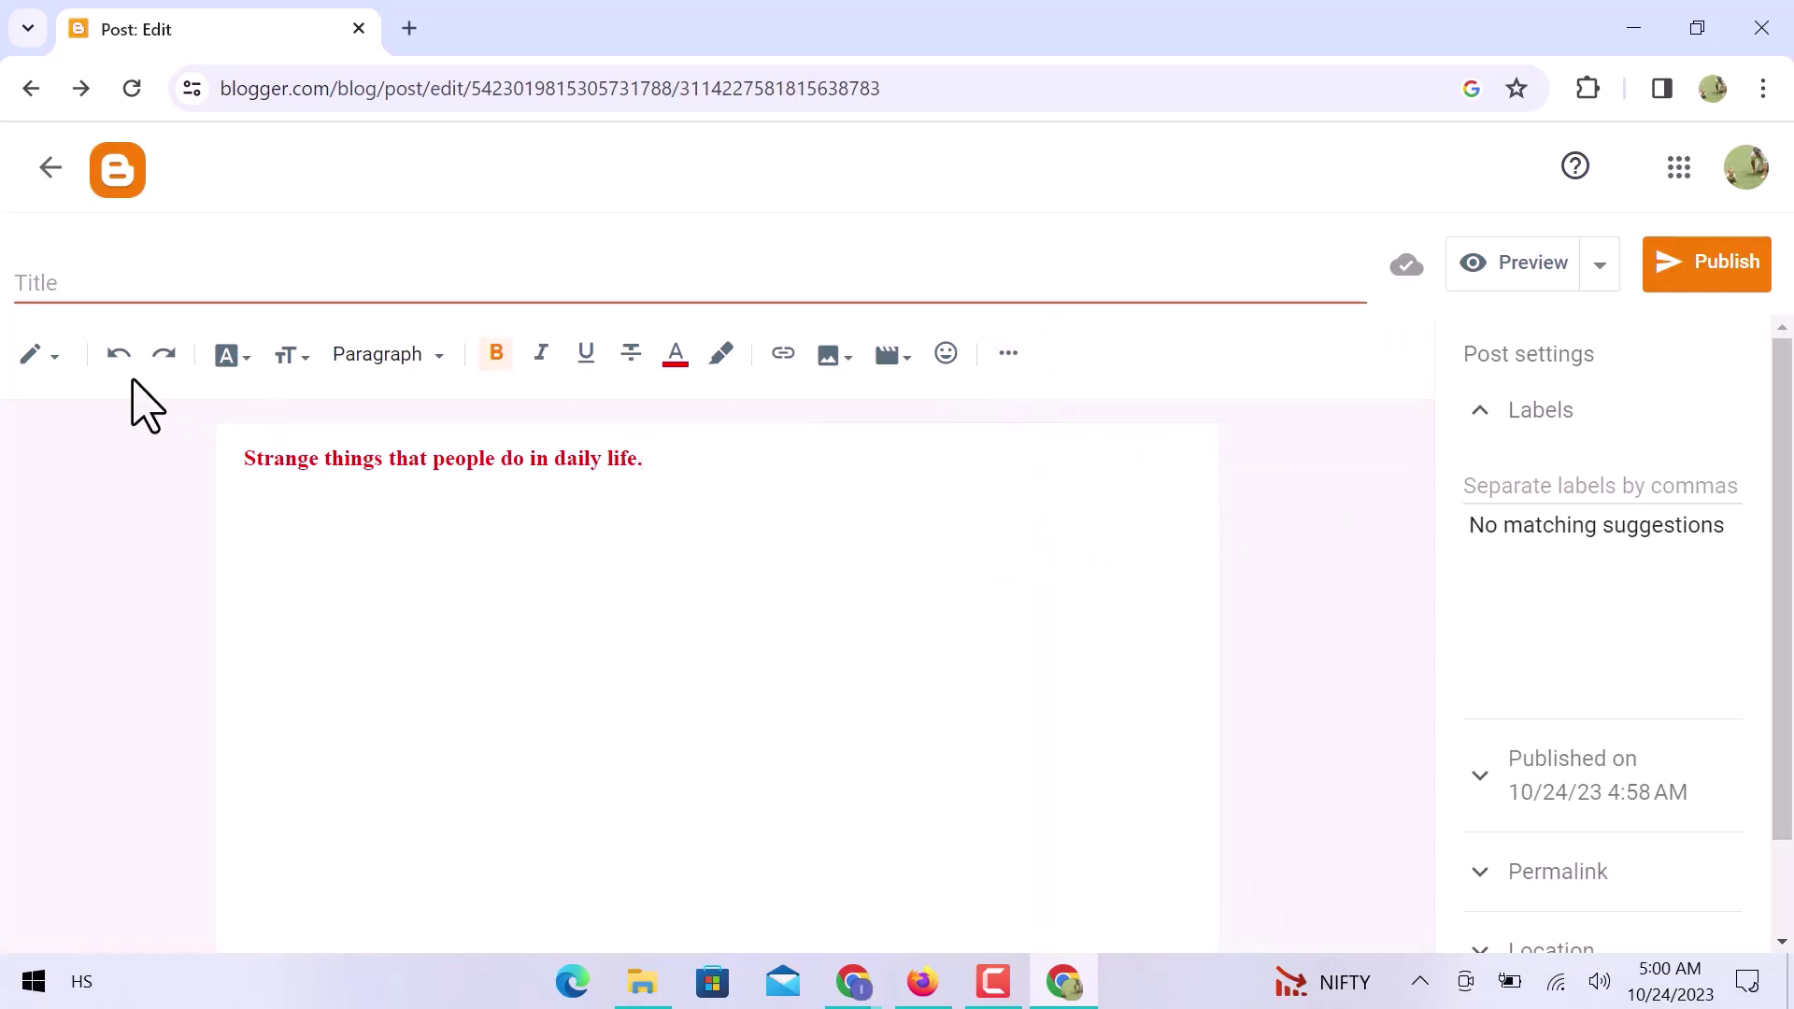
click(37, 356)
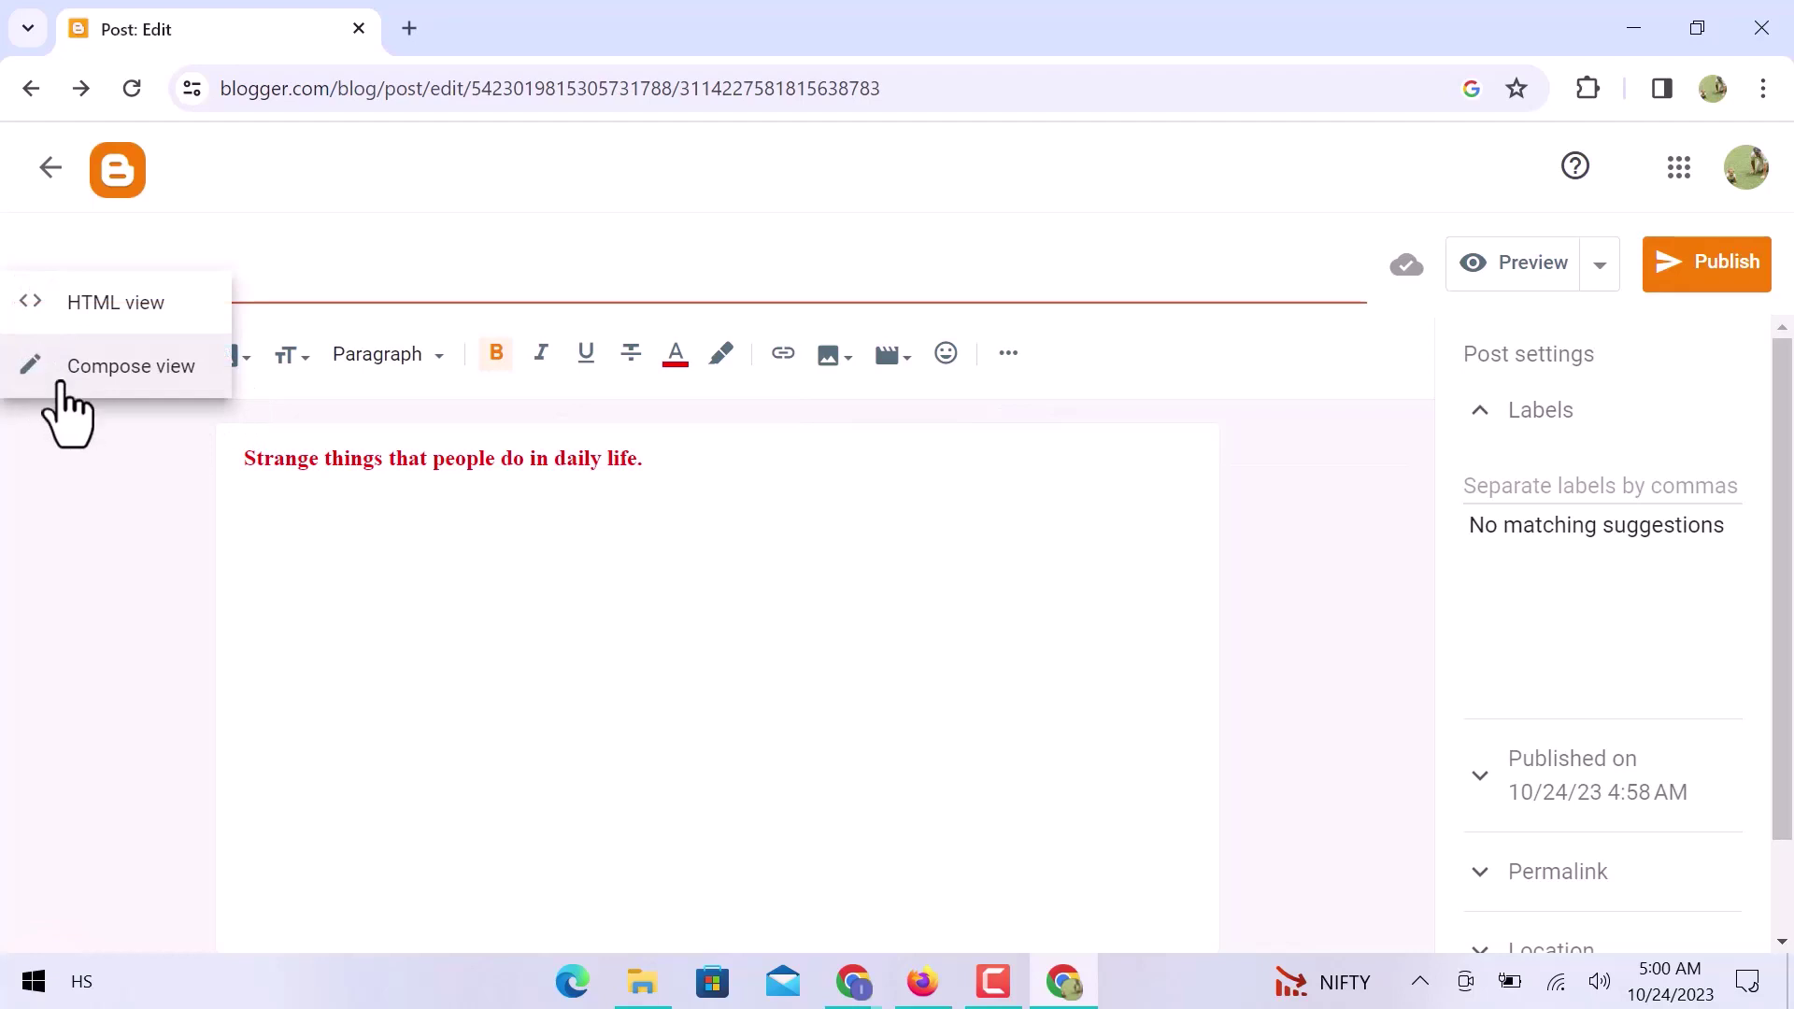
click(46, 378)
- Change the font of the body sentence to a sans-serif typeface and deselect it
drag(635, 460, 111, 459)
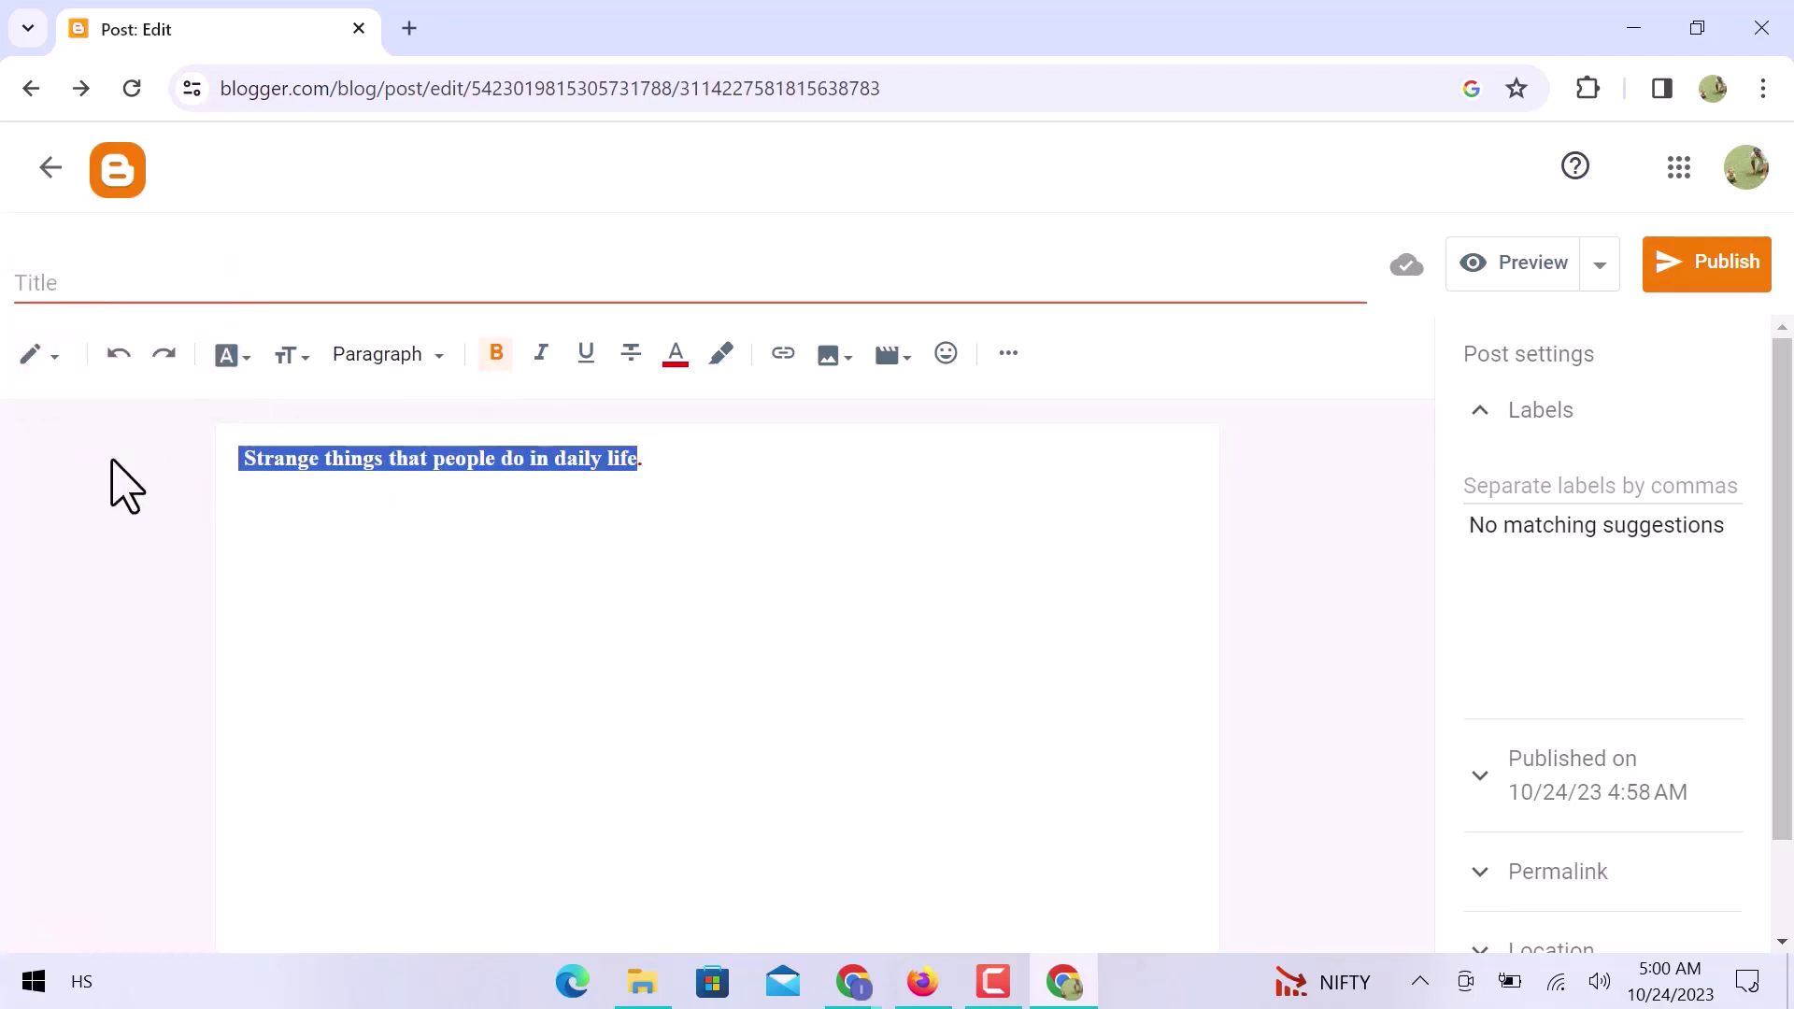
click(241, 364)
click(302, 561)
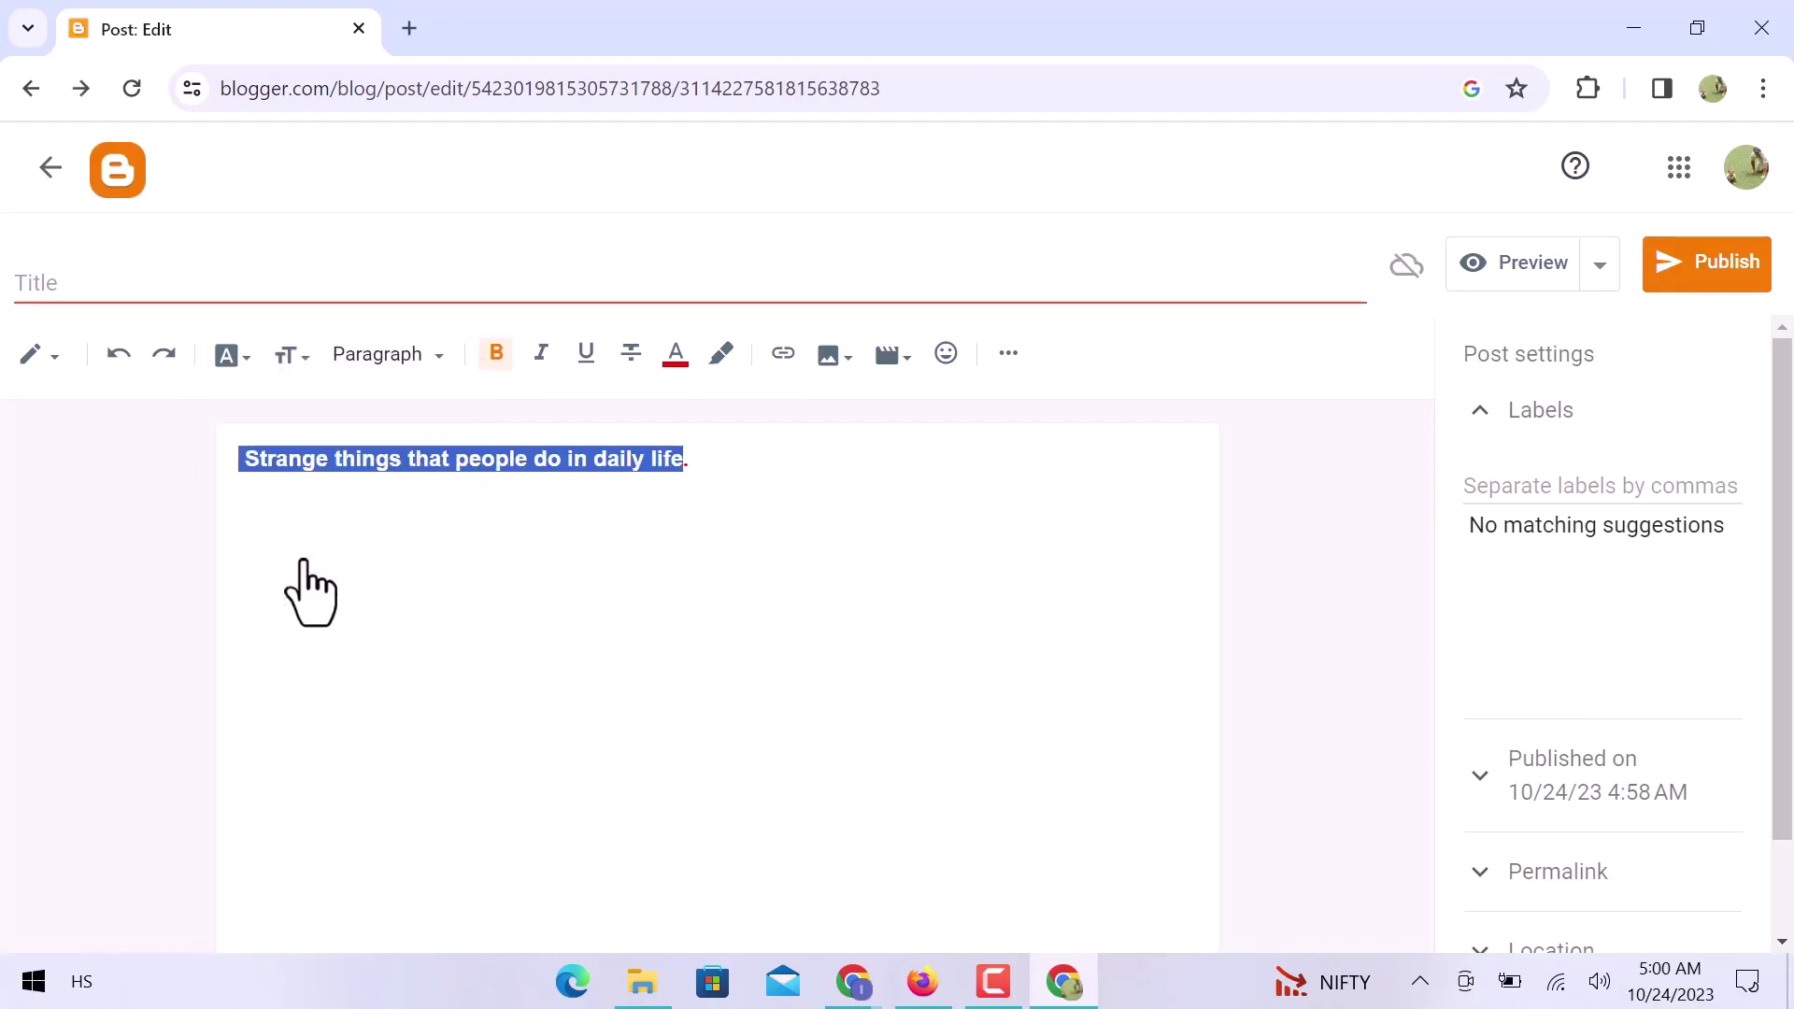
click(336, 530)
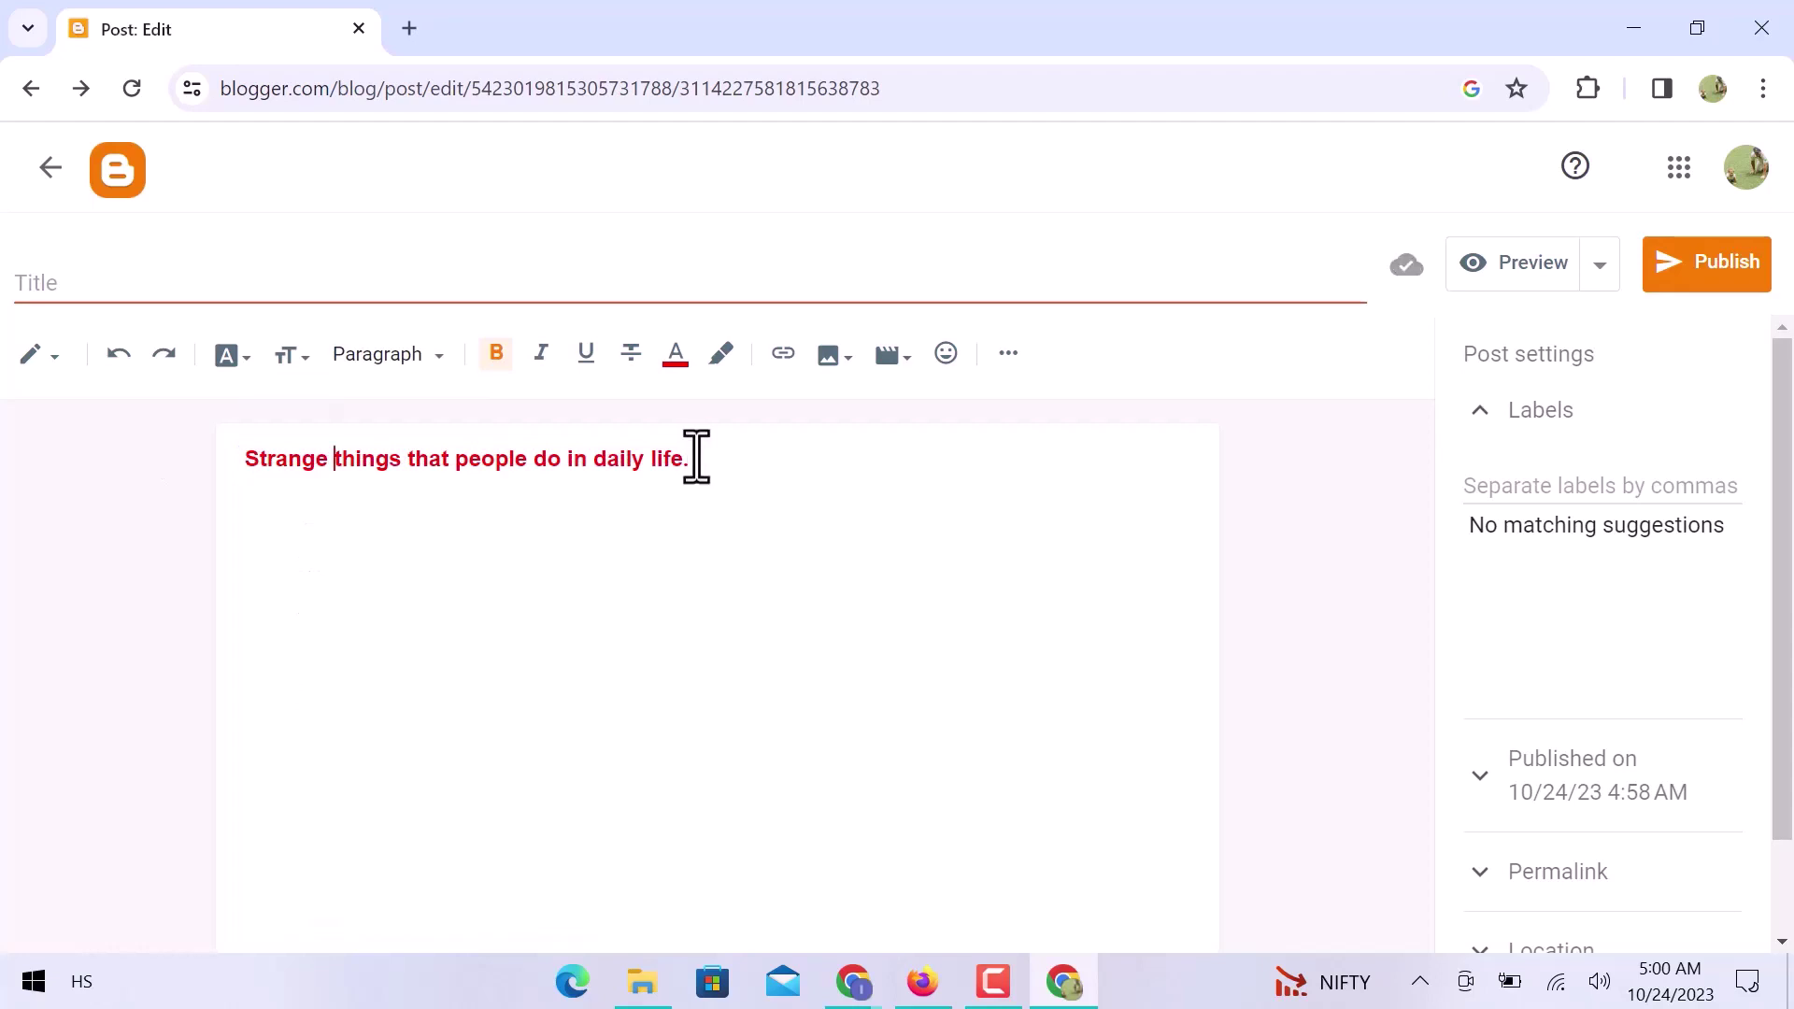
- Set the font size of the entire body sentence to Large and deselect it
drag(697, 458, 272, 433)
click(292, 357)
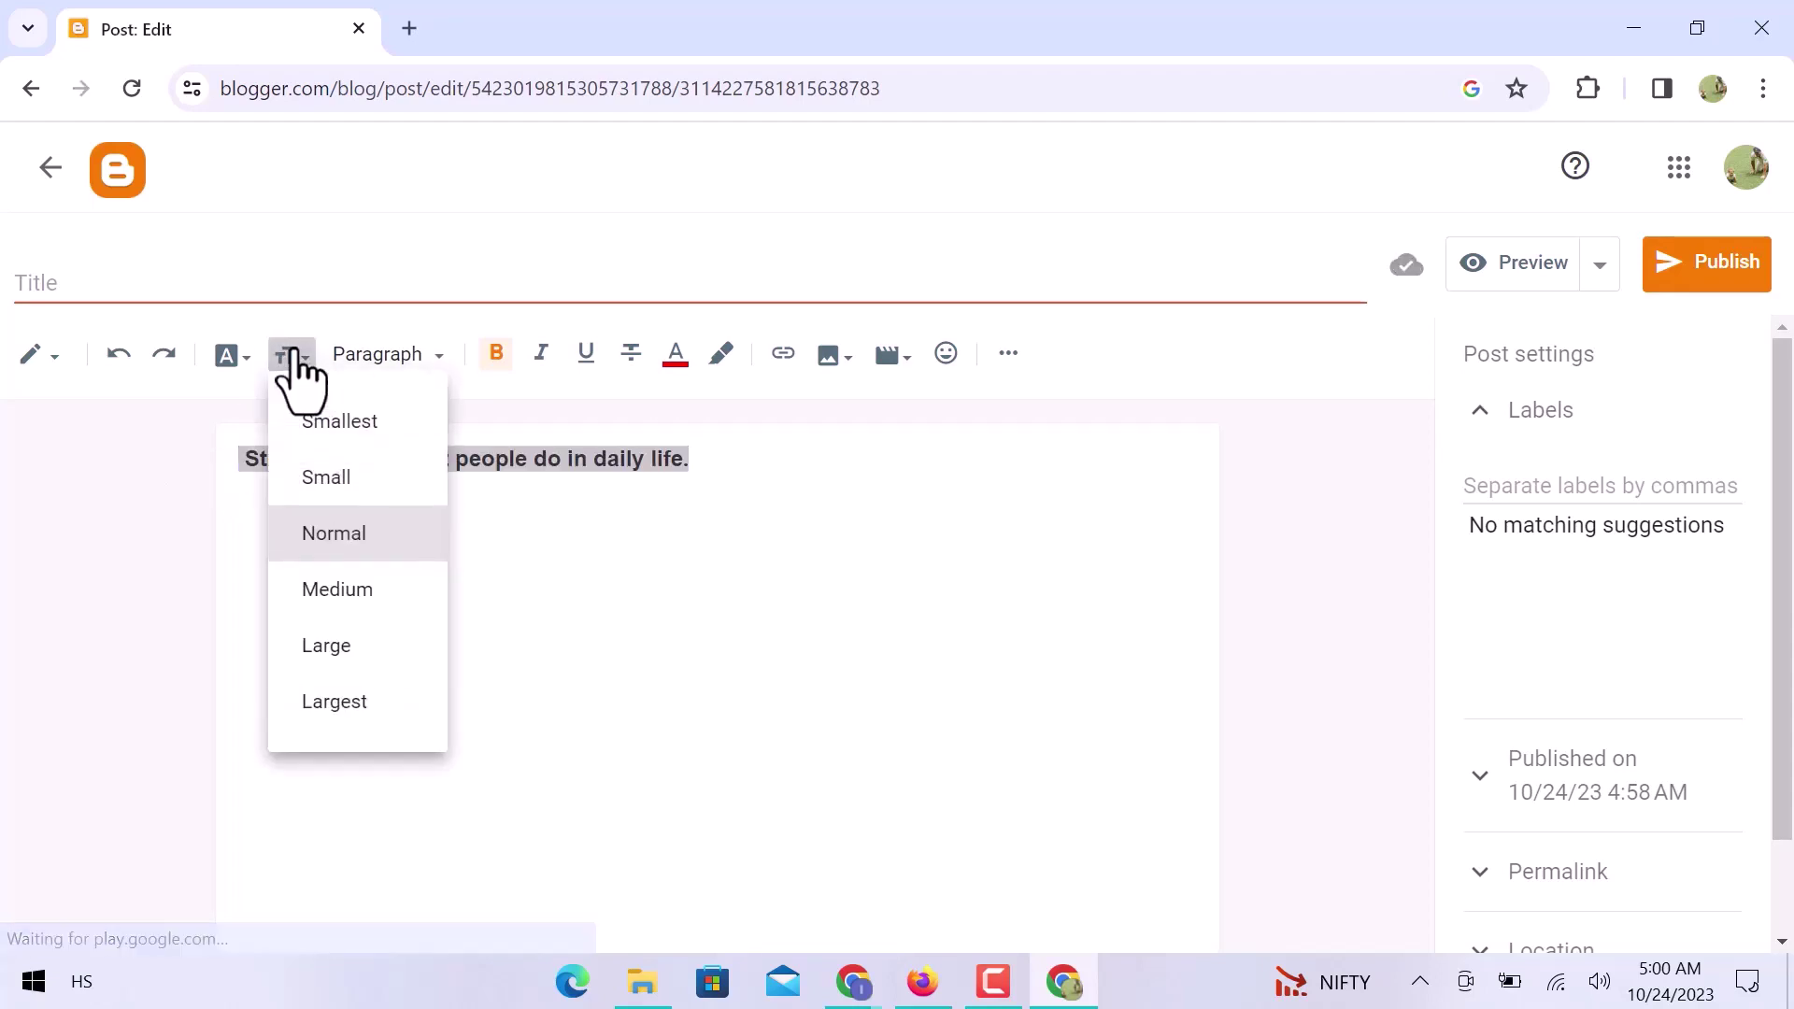
click(366, 659)
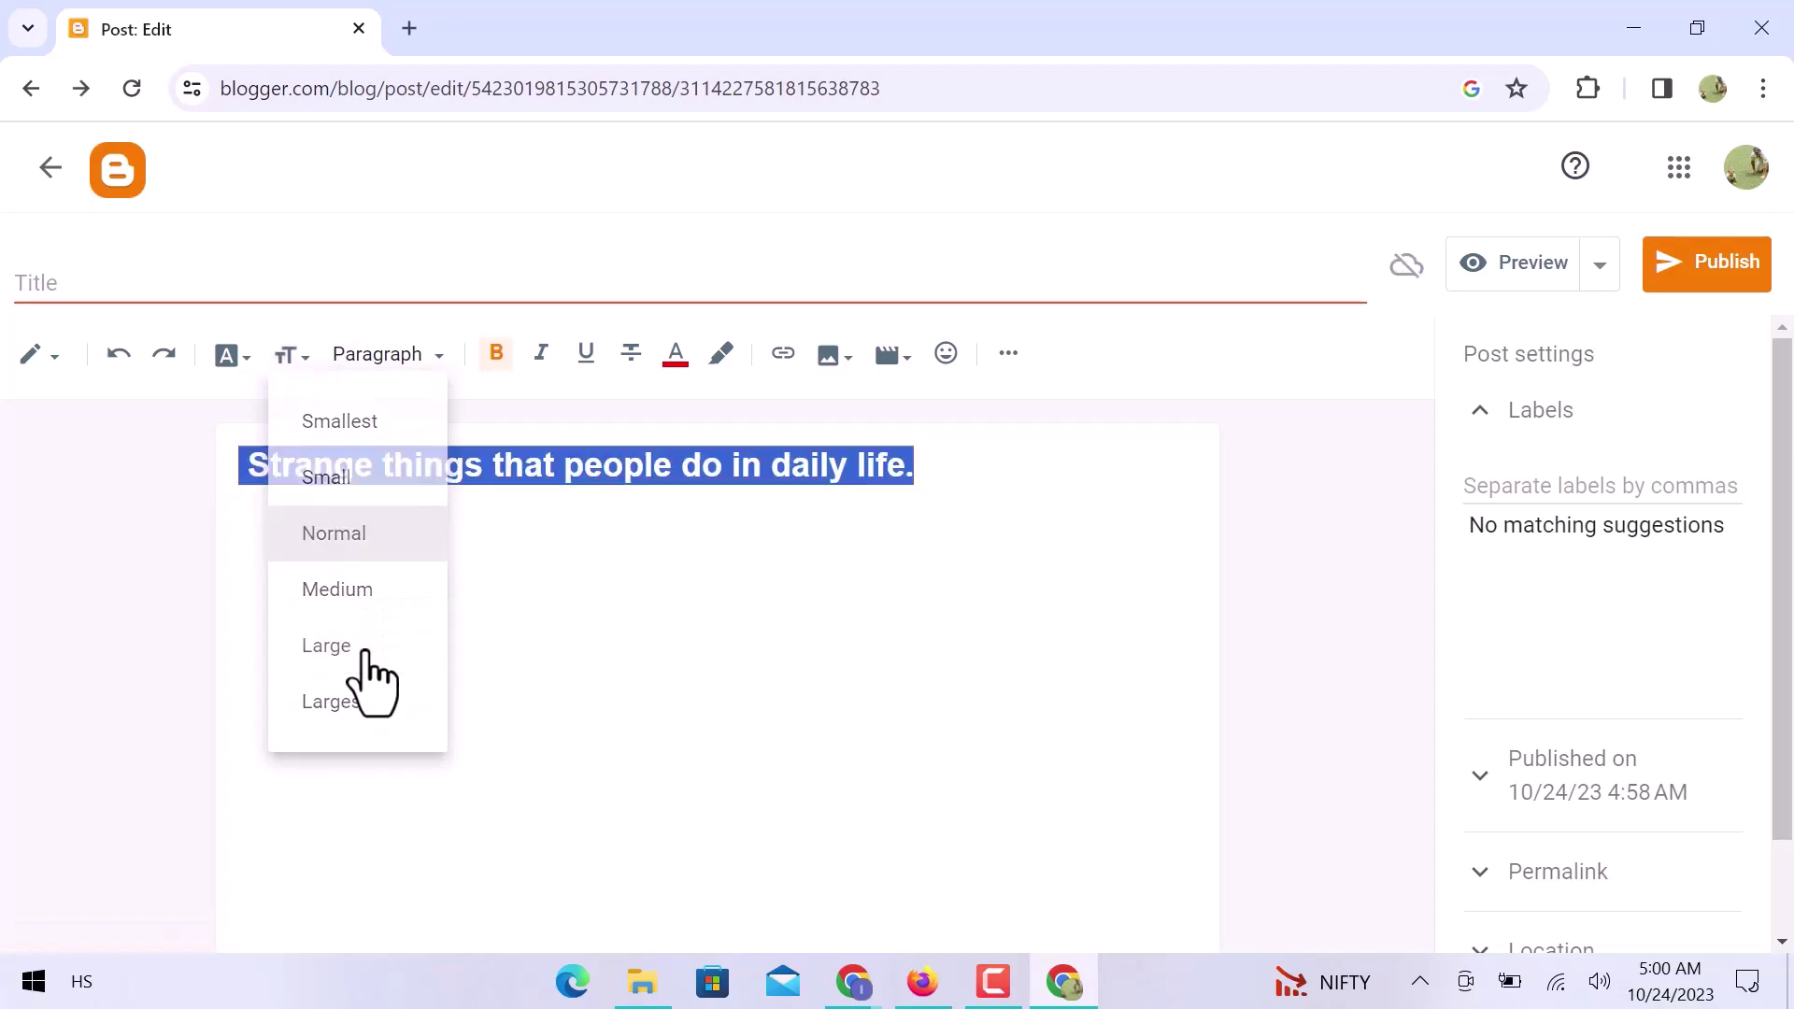
click(477, 570)
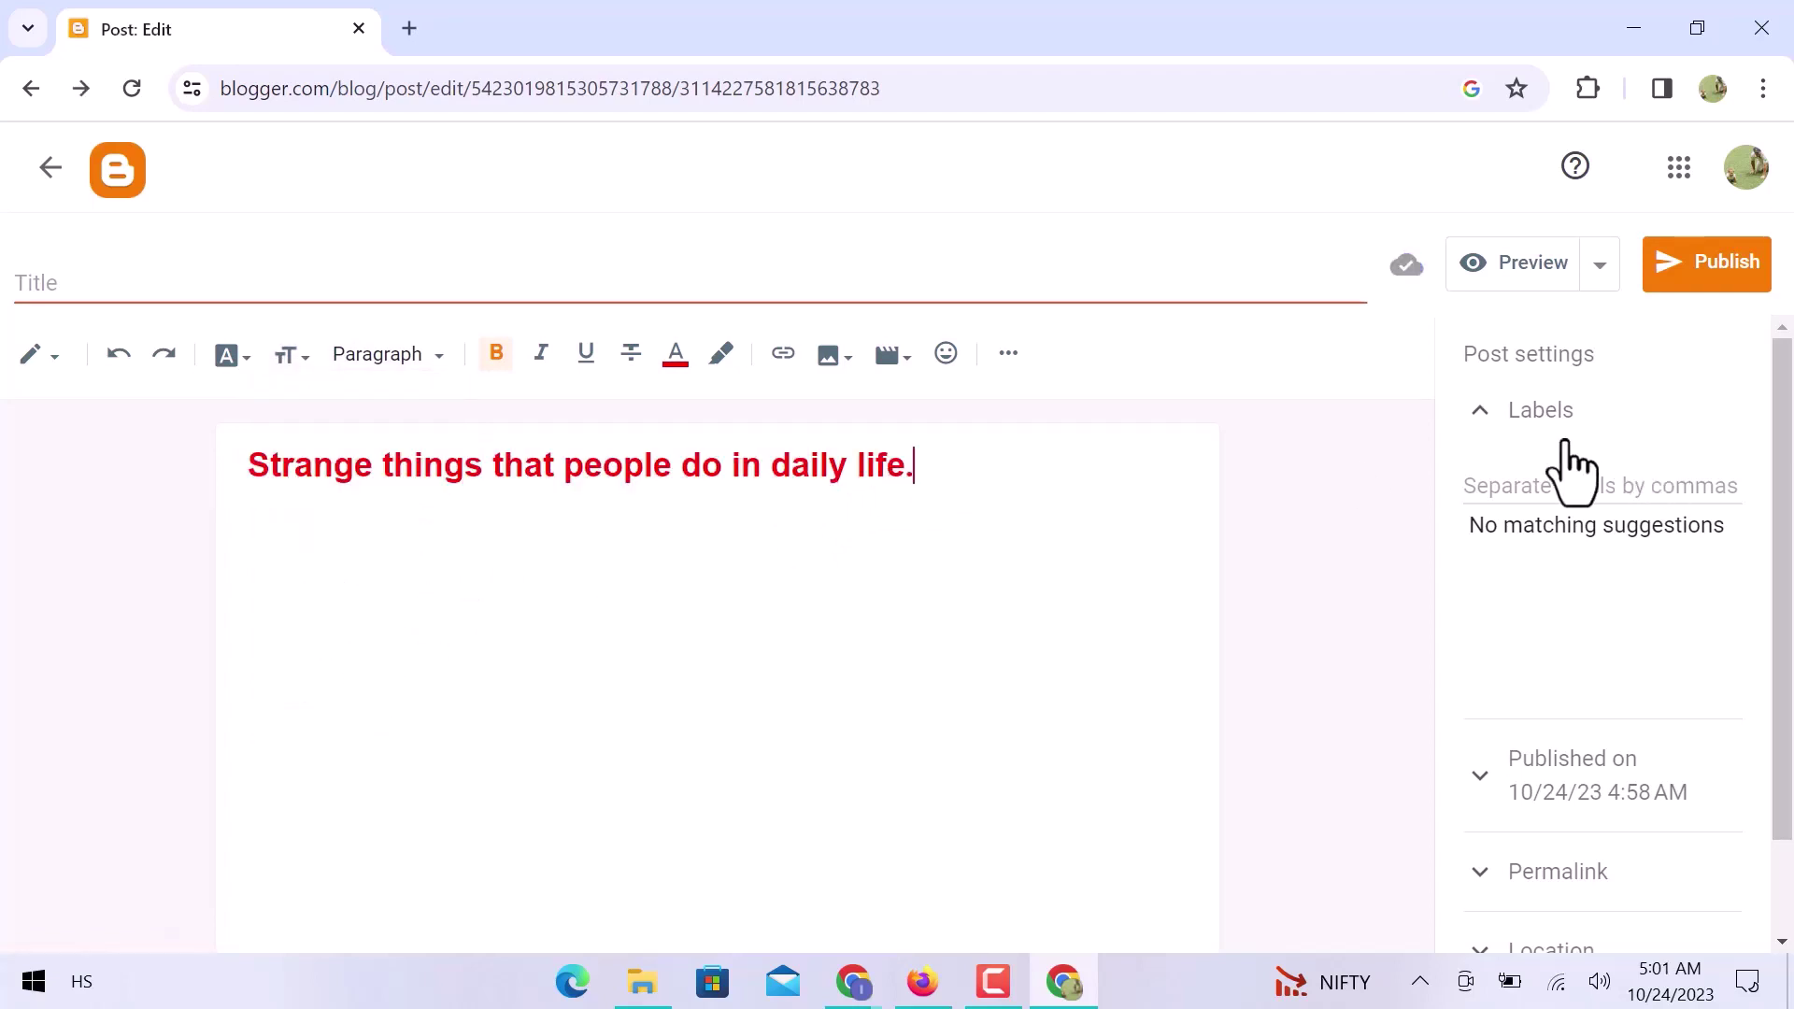
- Review the post settings for labels, permalink, location and reader comment options, leaving them all collapsed
click(1477, 411)
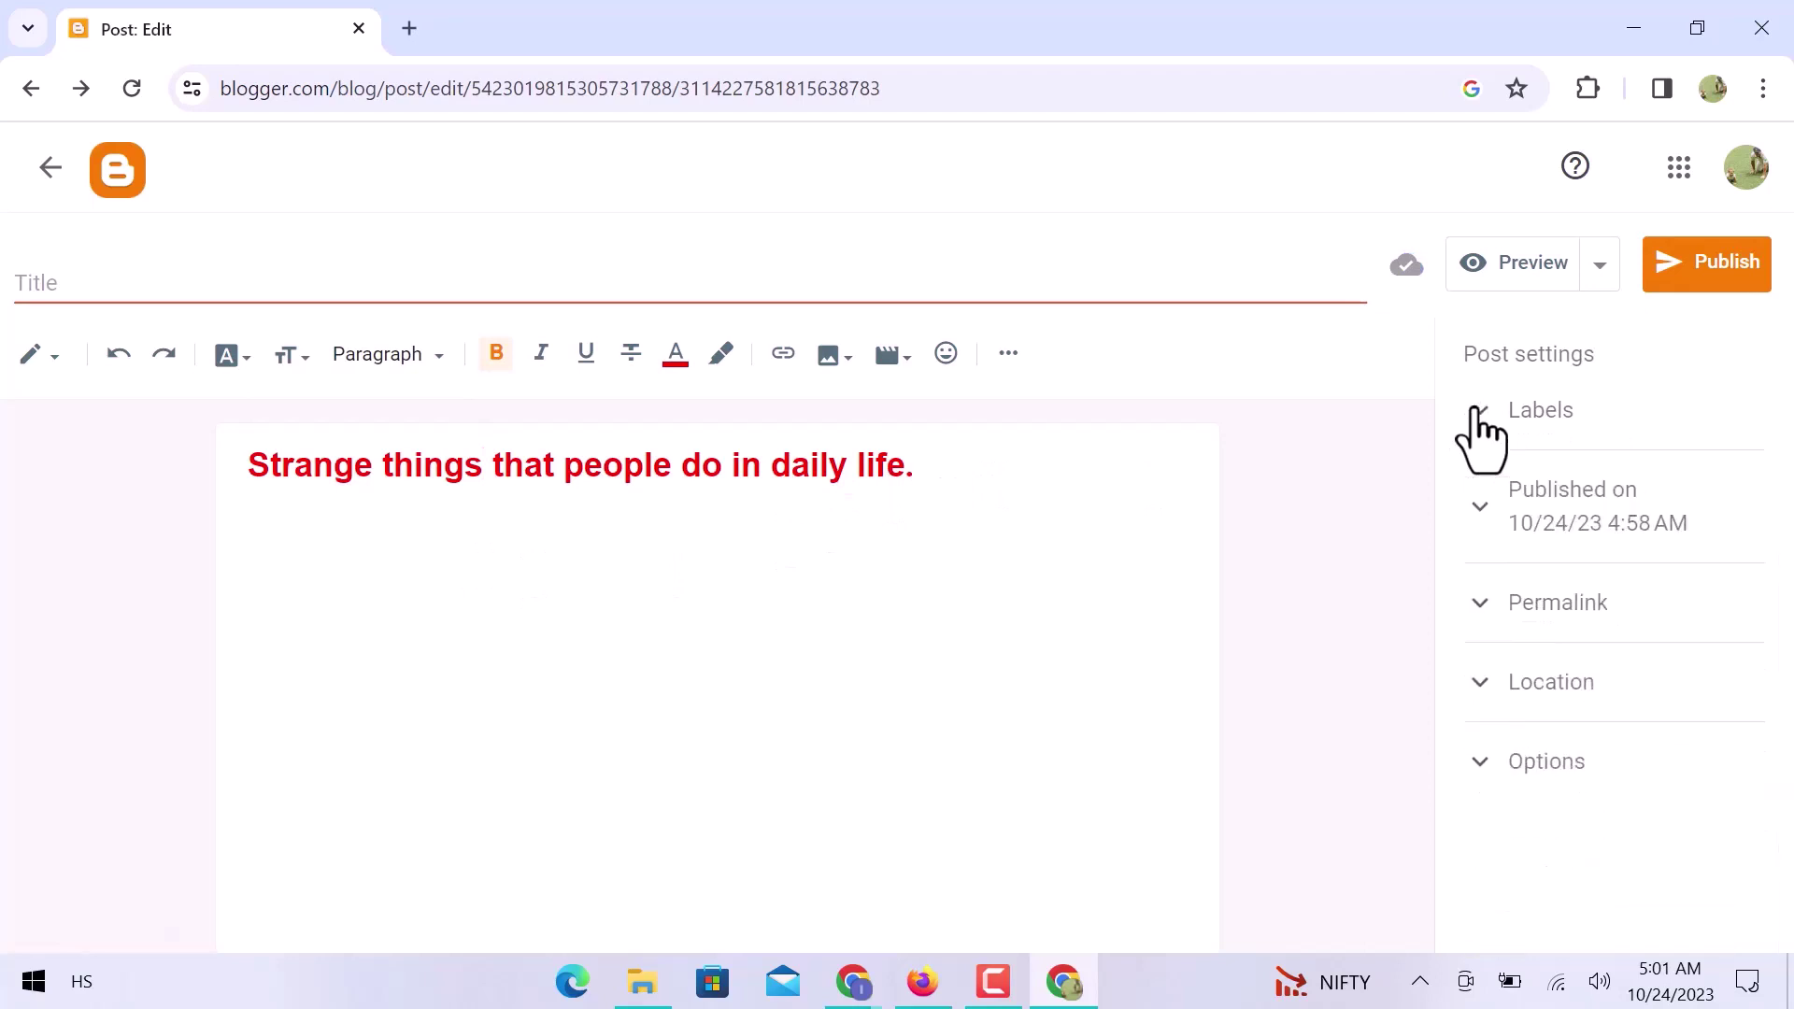
click(1479, 419)
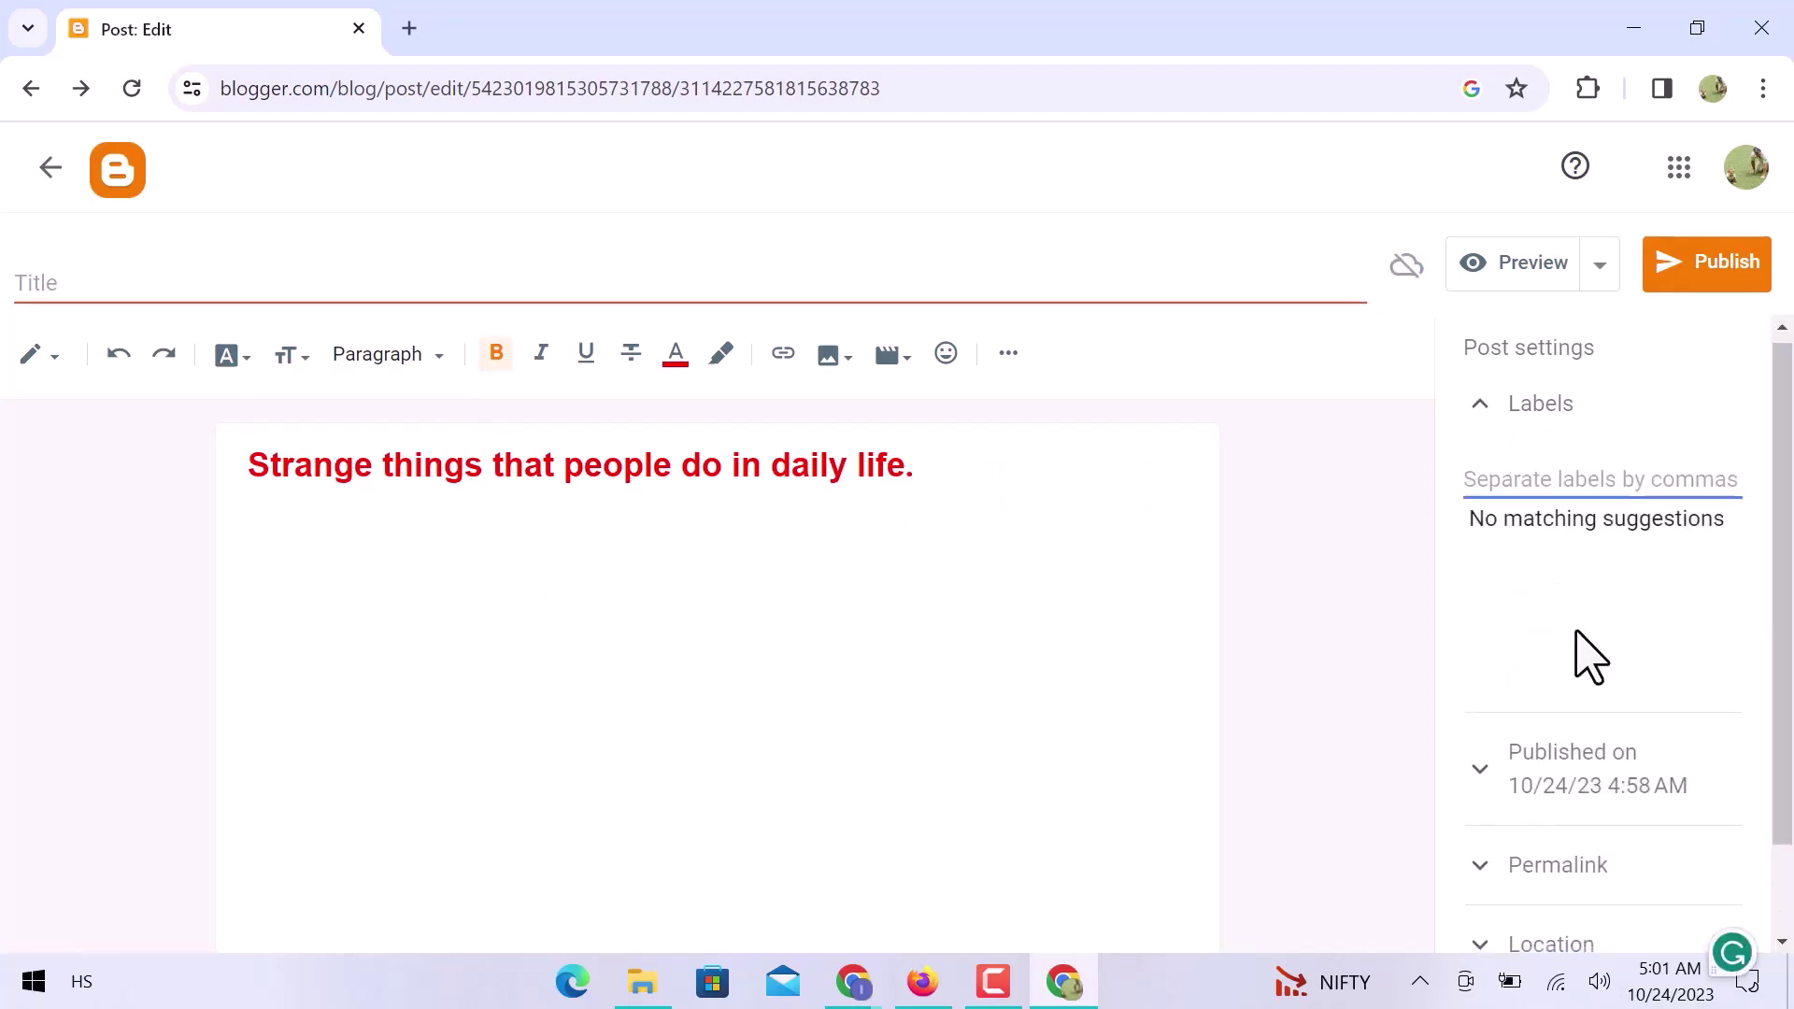
scroll(1579, 658, down, 2)
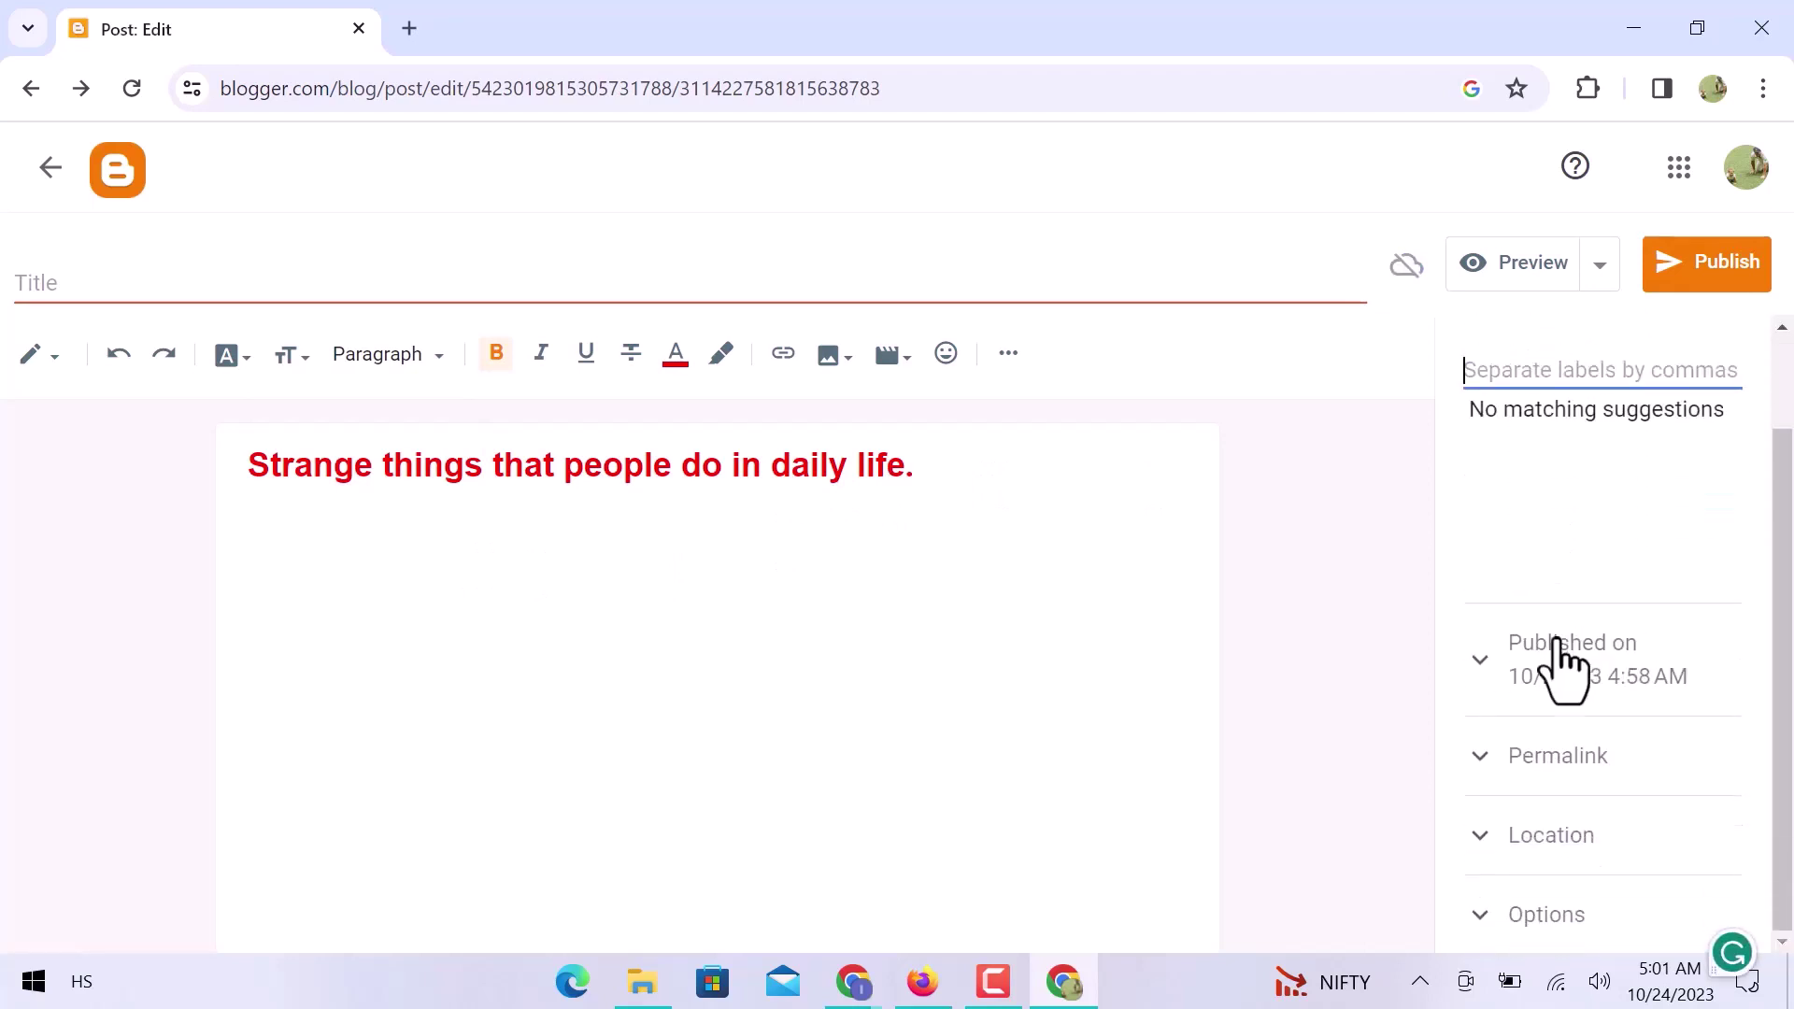
click(1480, 757)
scroll(1482, 776, down, 1)
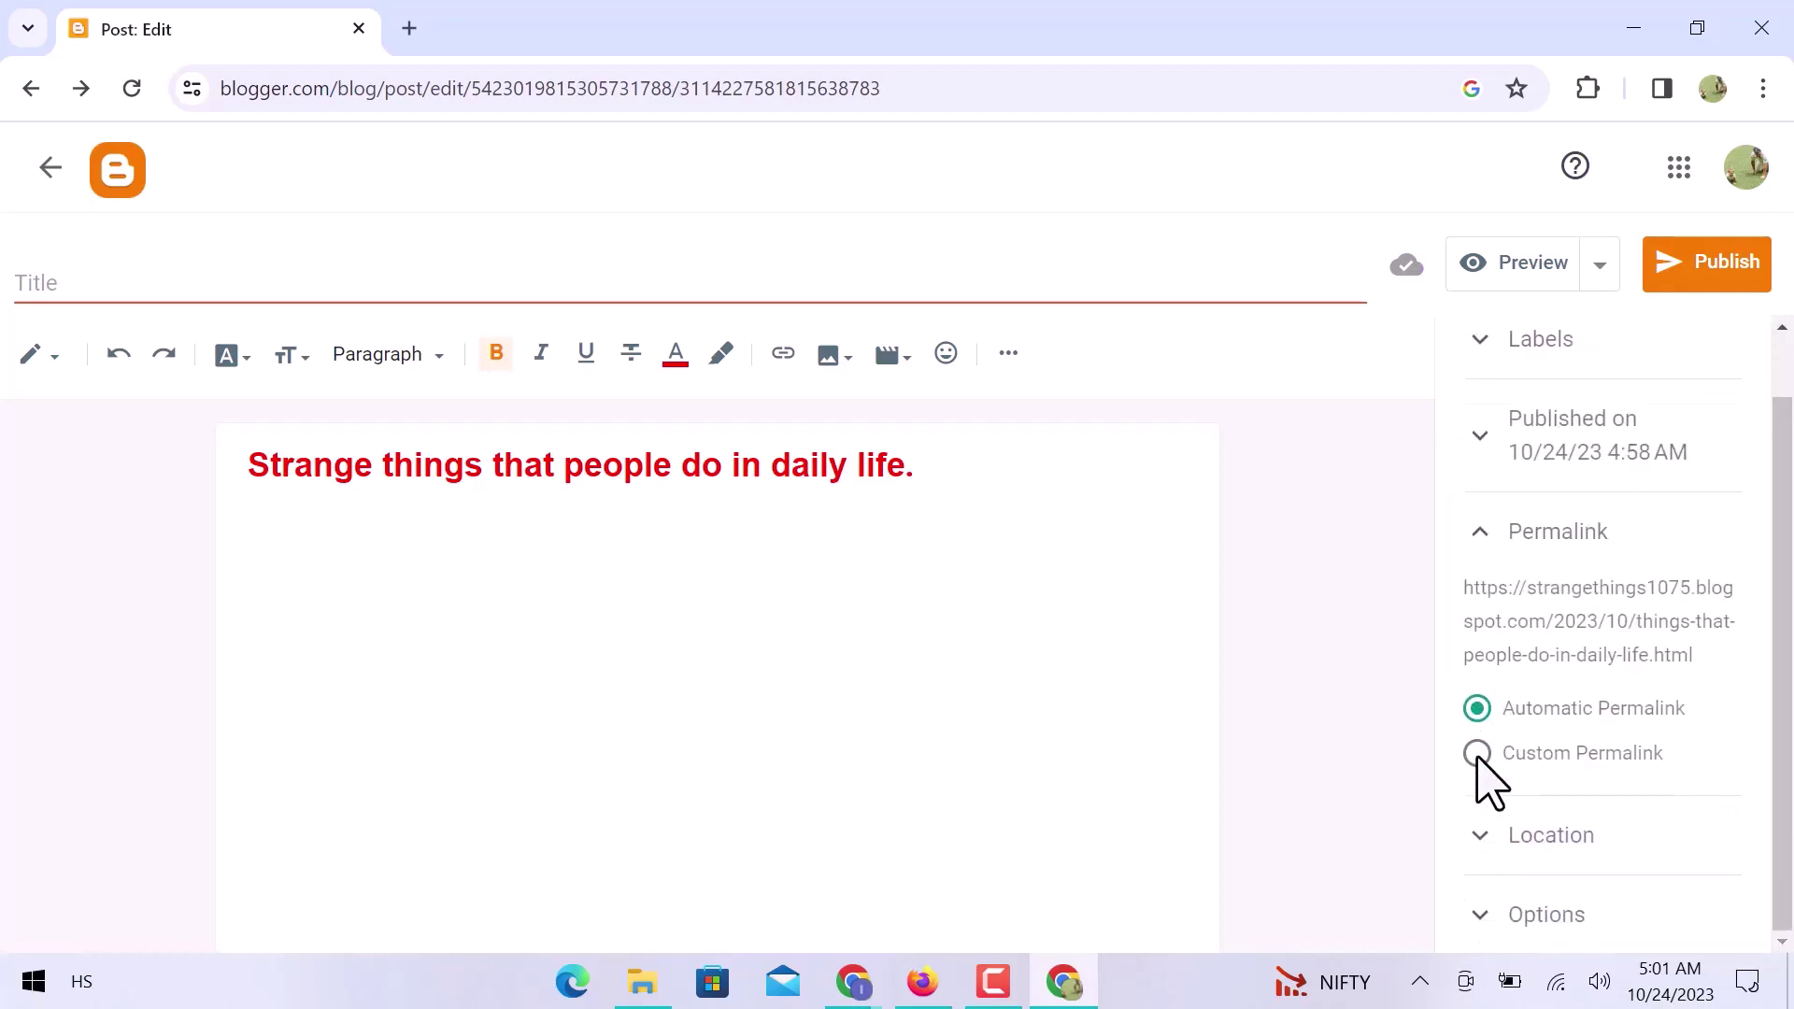
click(1470, 833)
scroll(1523, 803, down, 3)
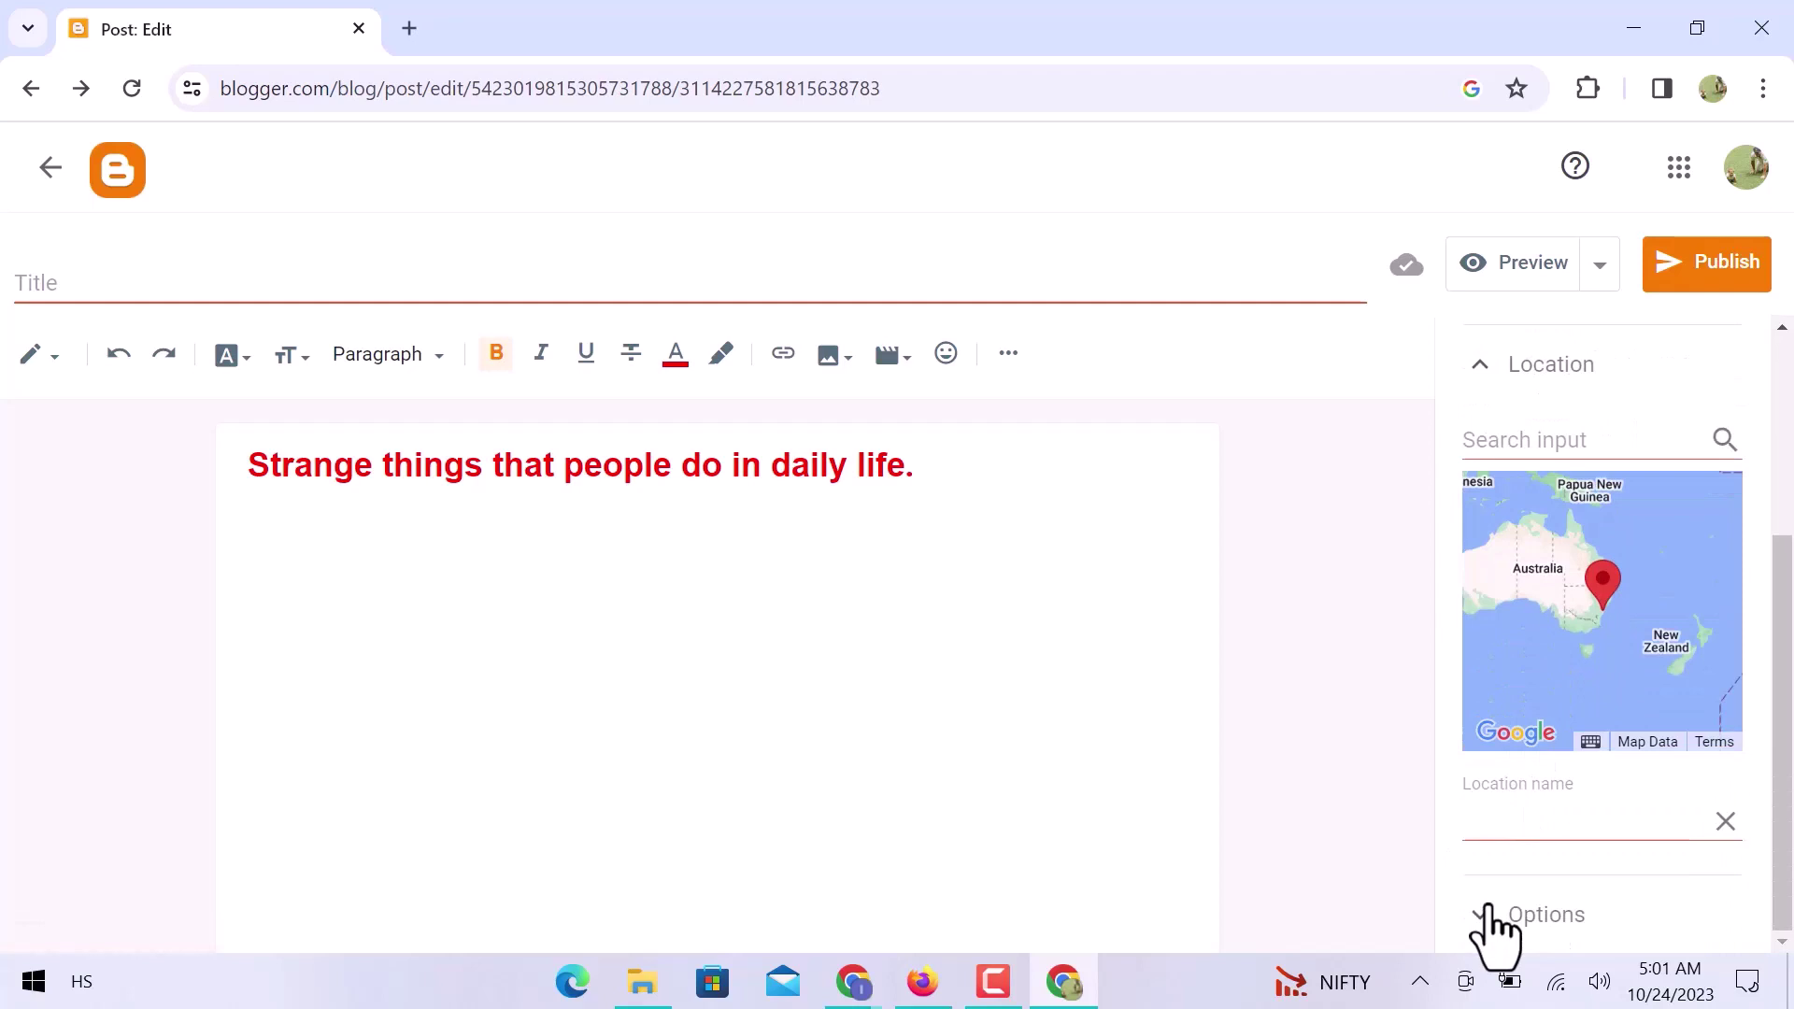
click(1490, 911)
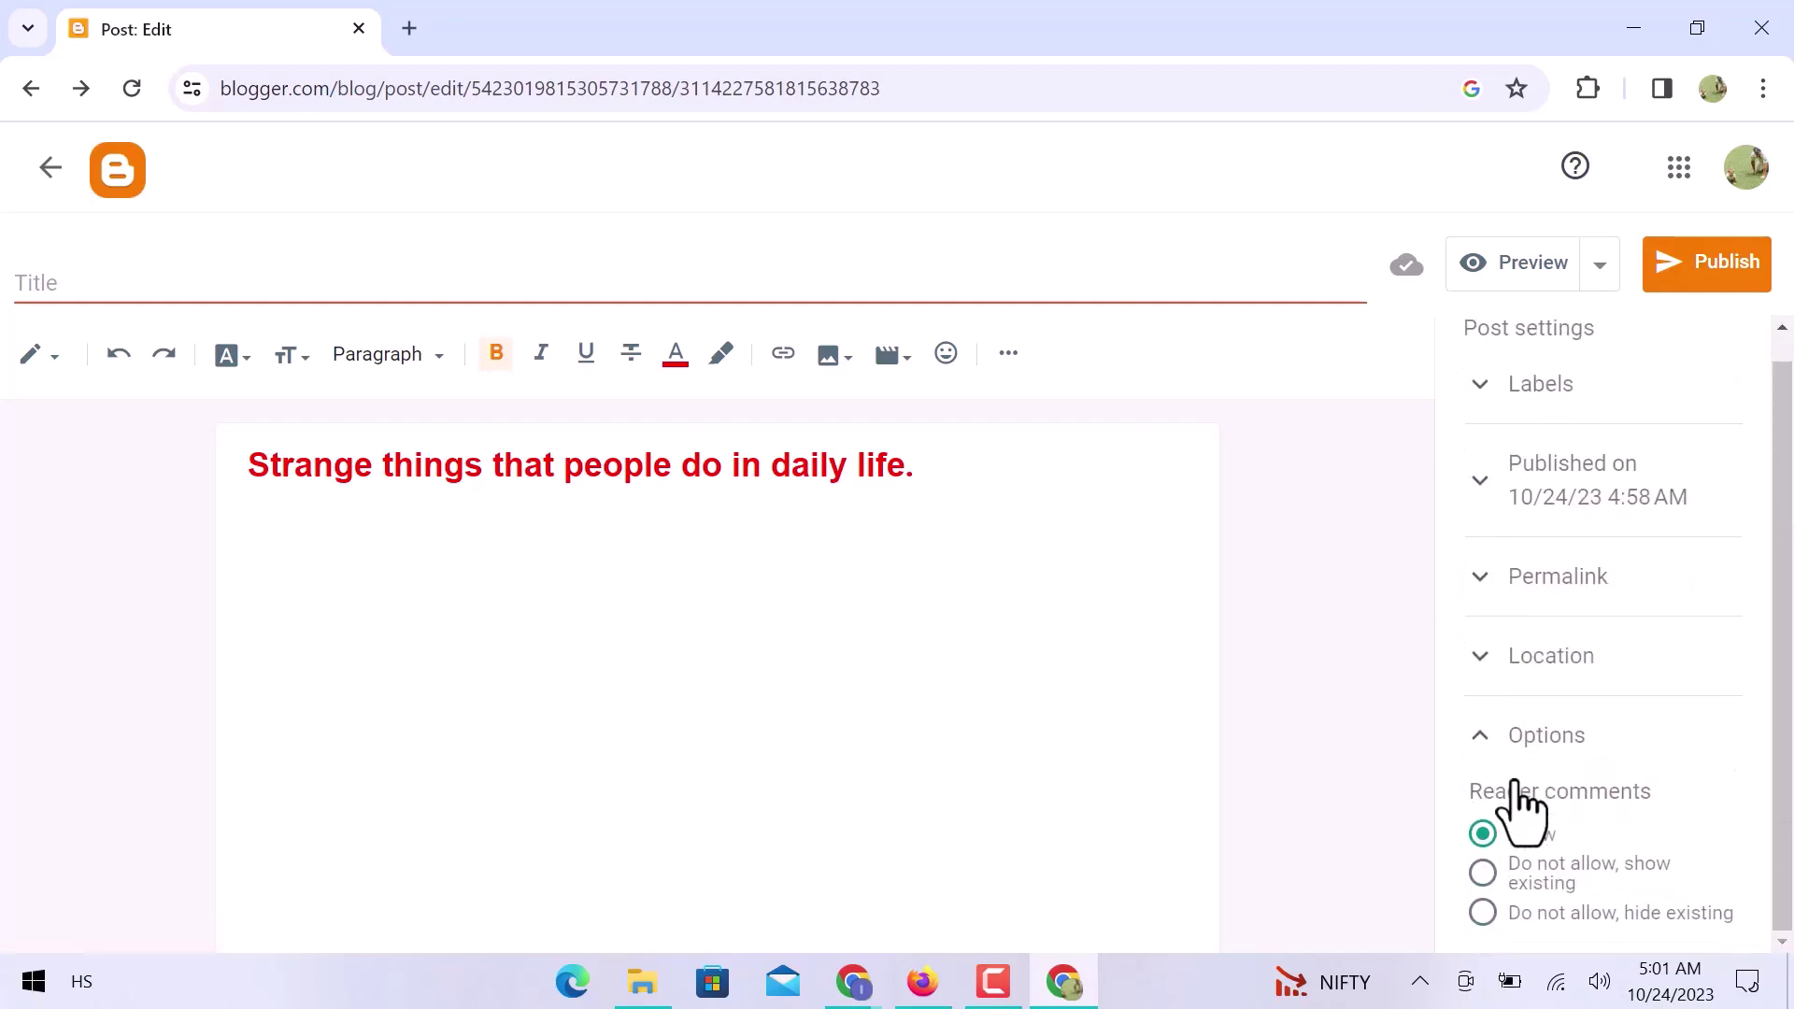
click(1476, 734)
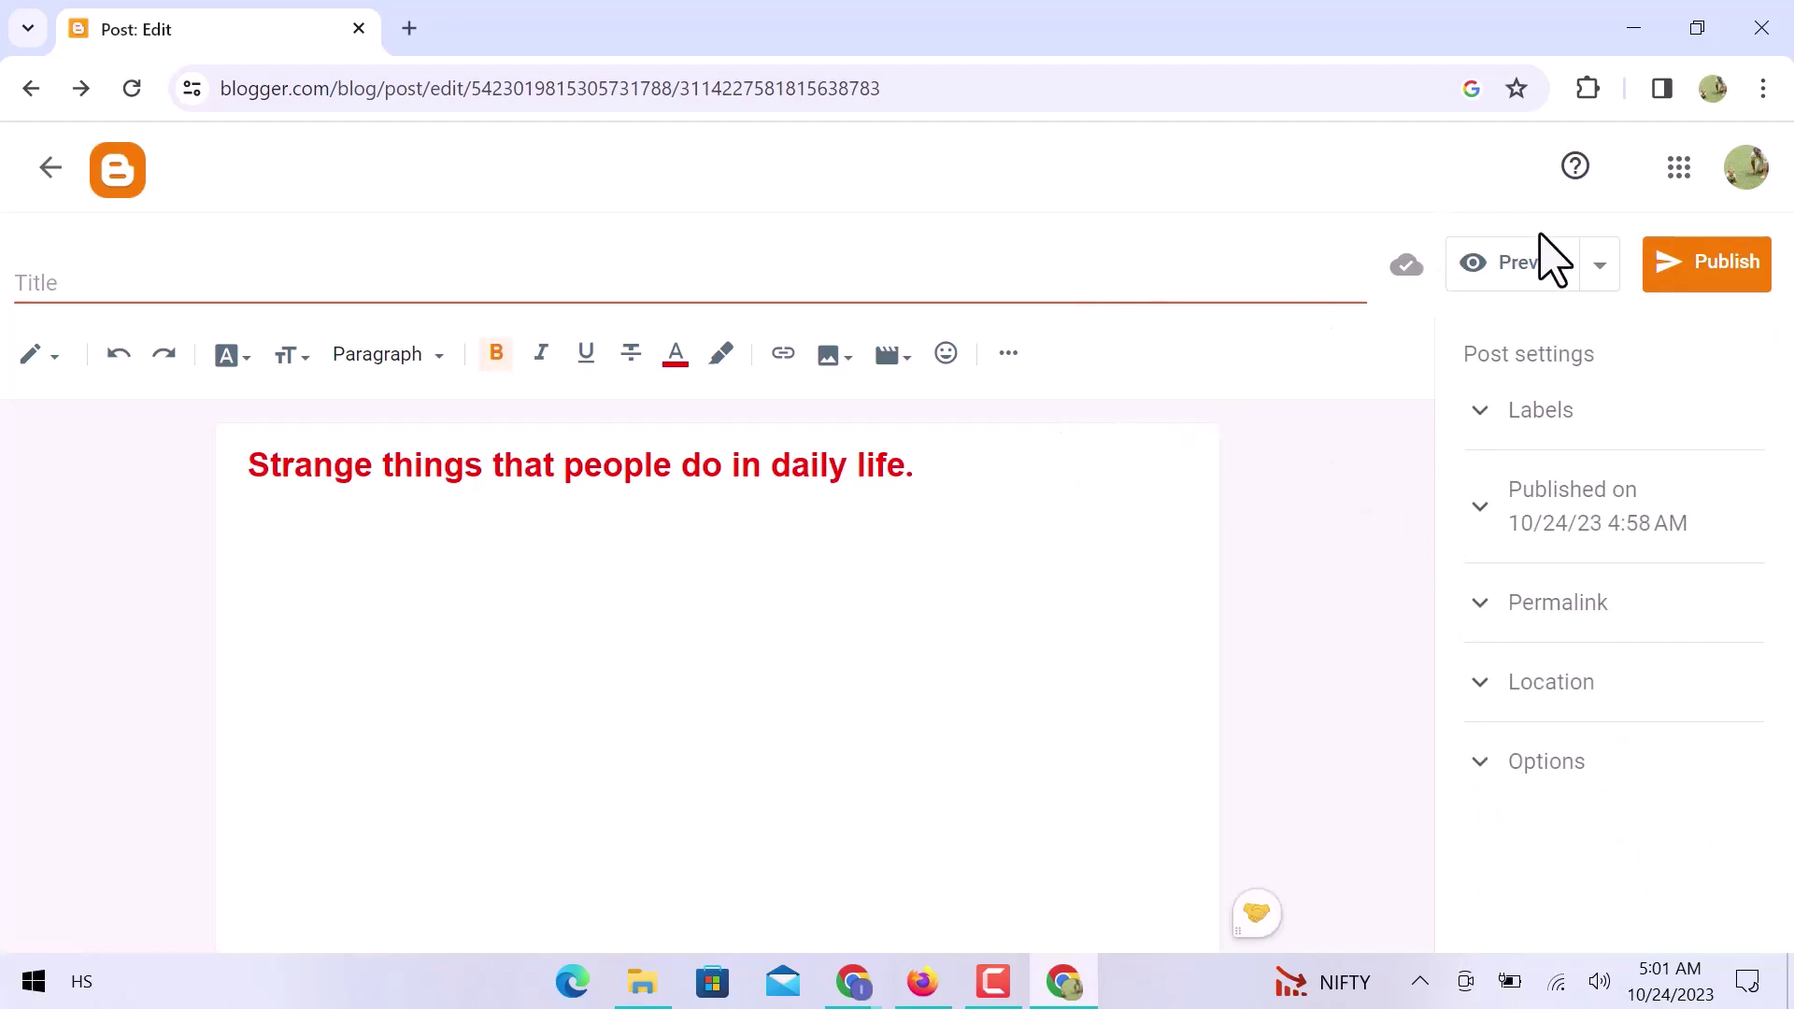
- Preview the post and look over the whole preview page
click(1532, 264)
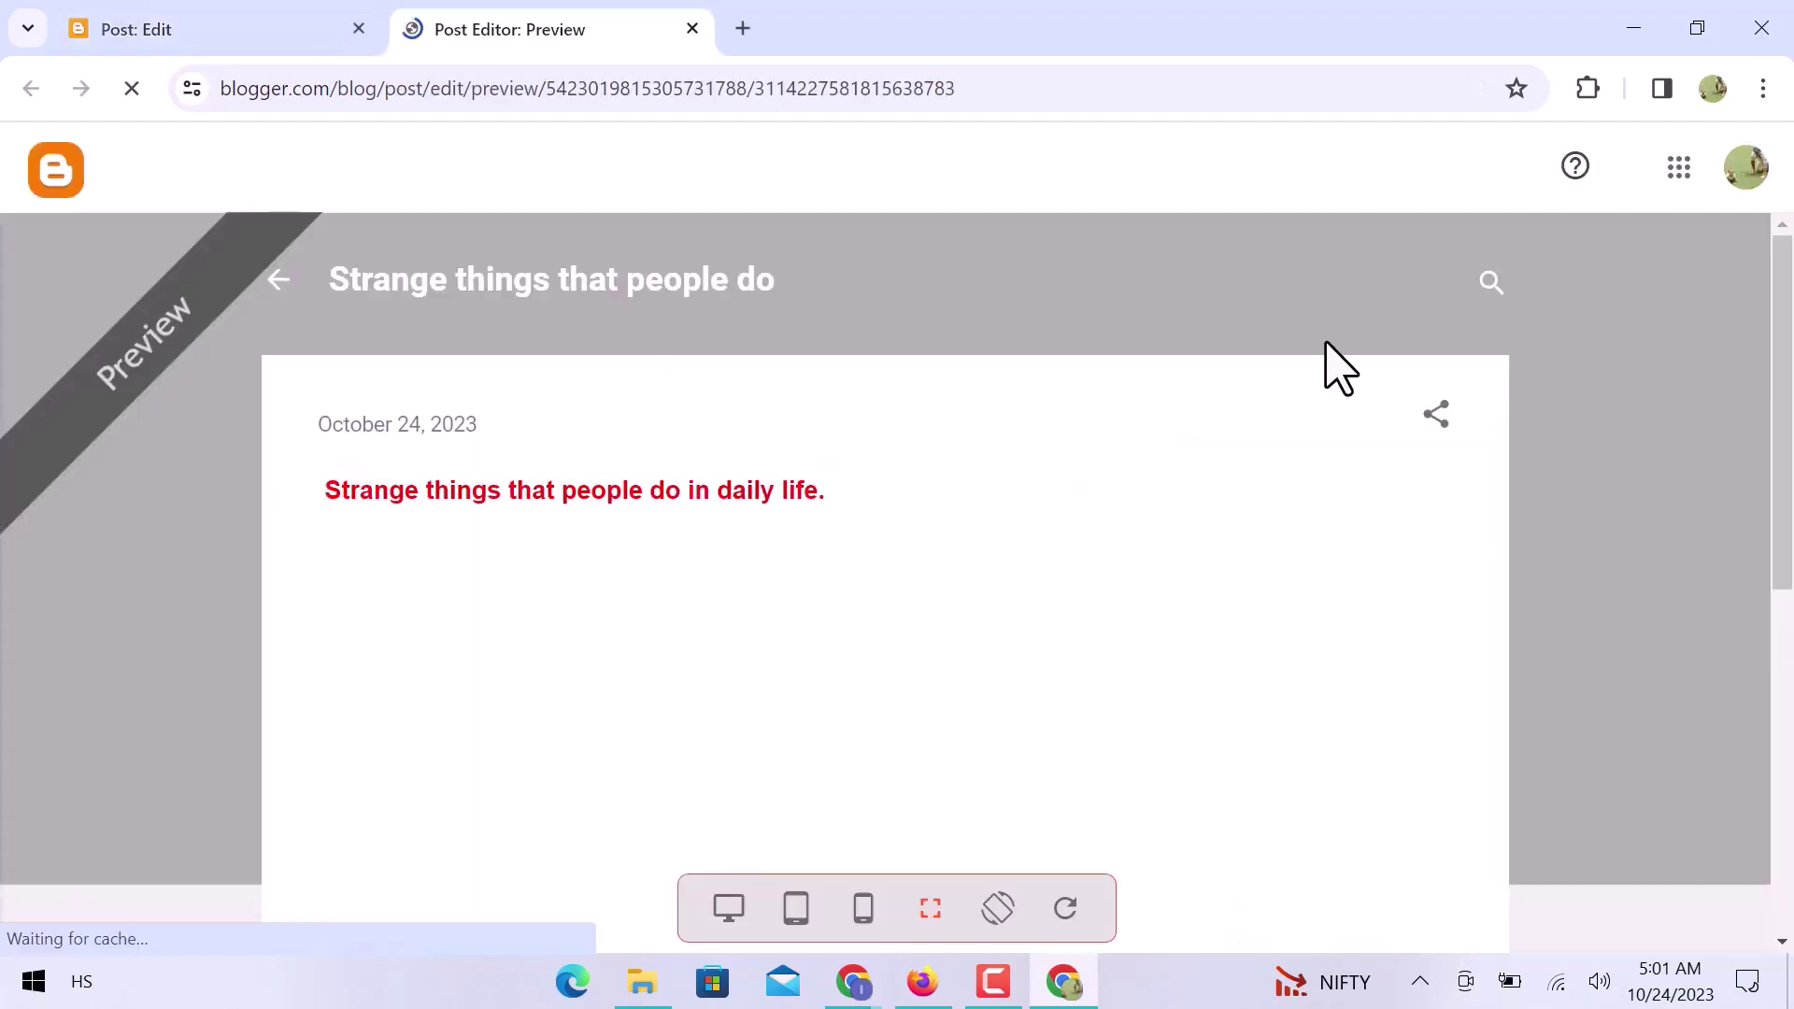
scroll(1336, 366, down, 3)
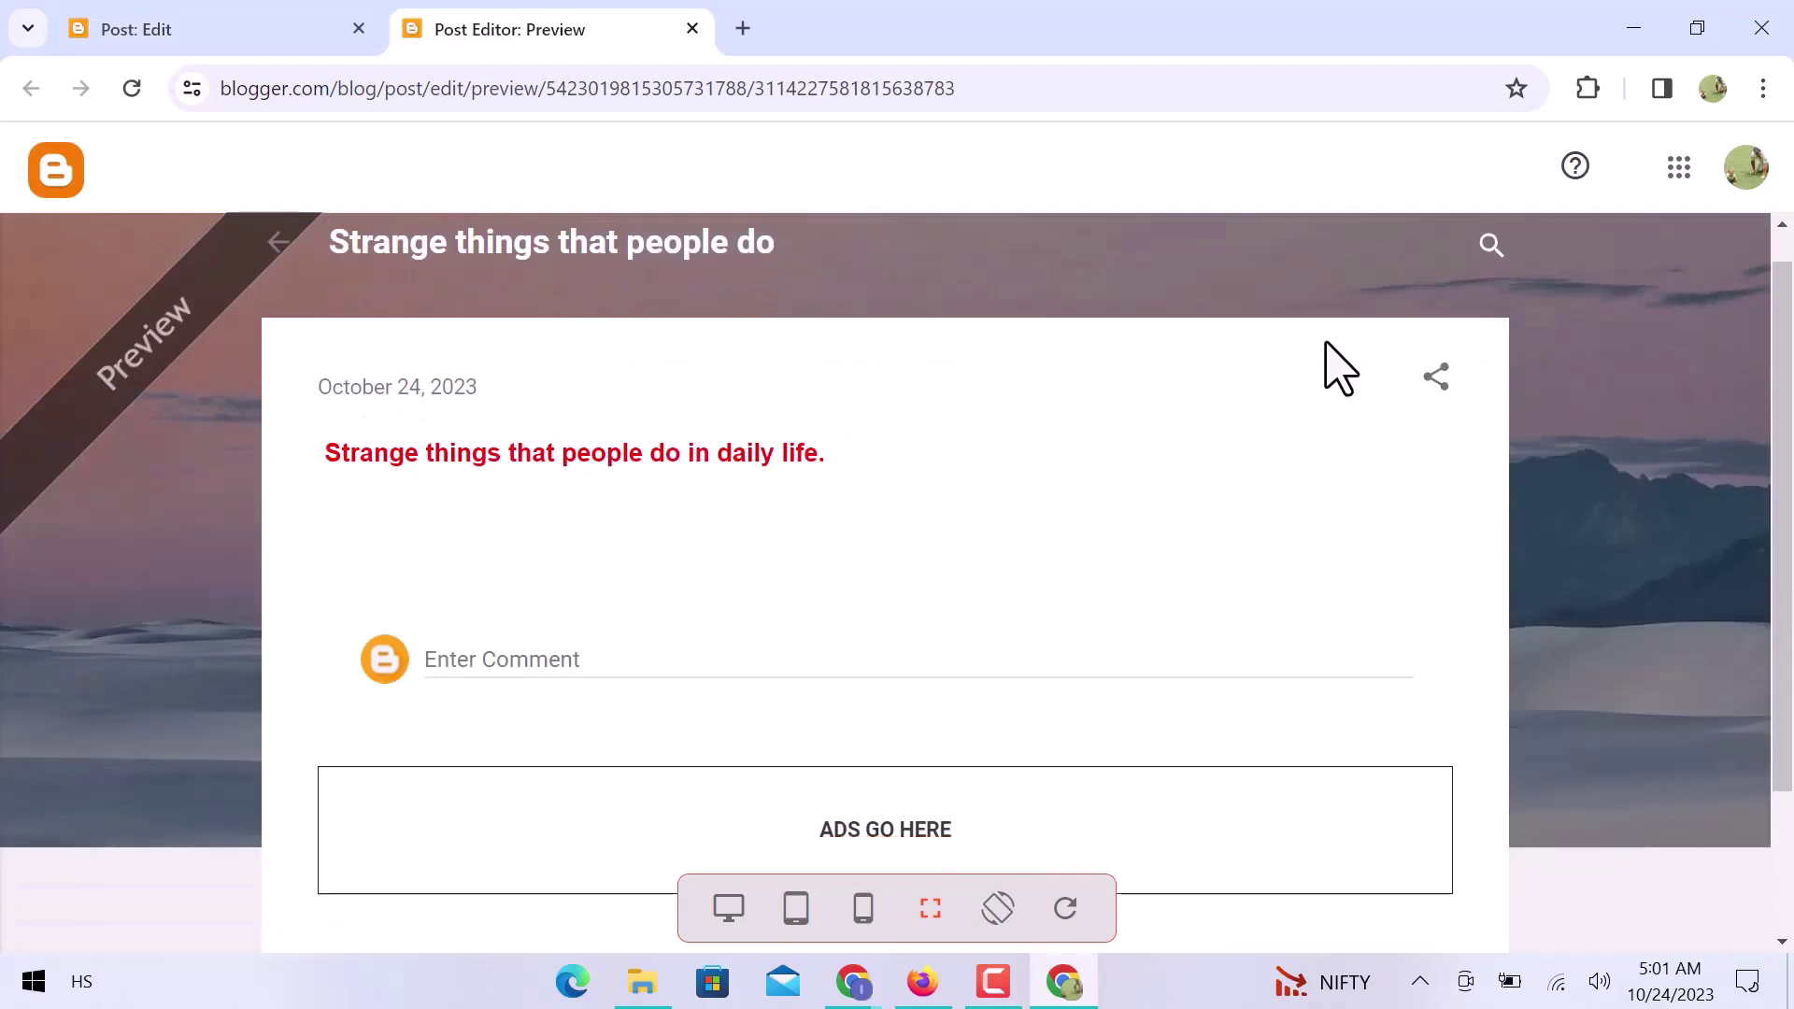
scroll(1336, 367, up, 3)
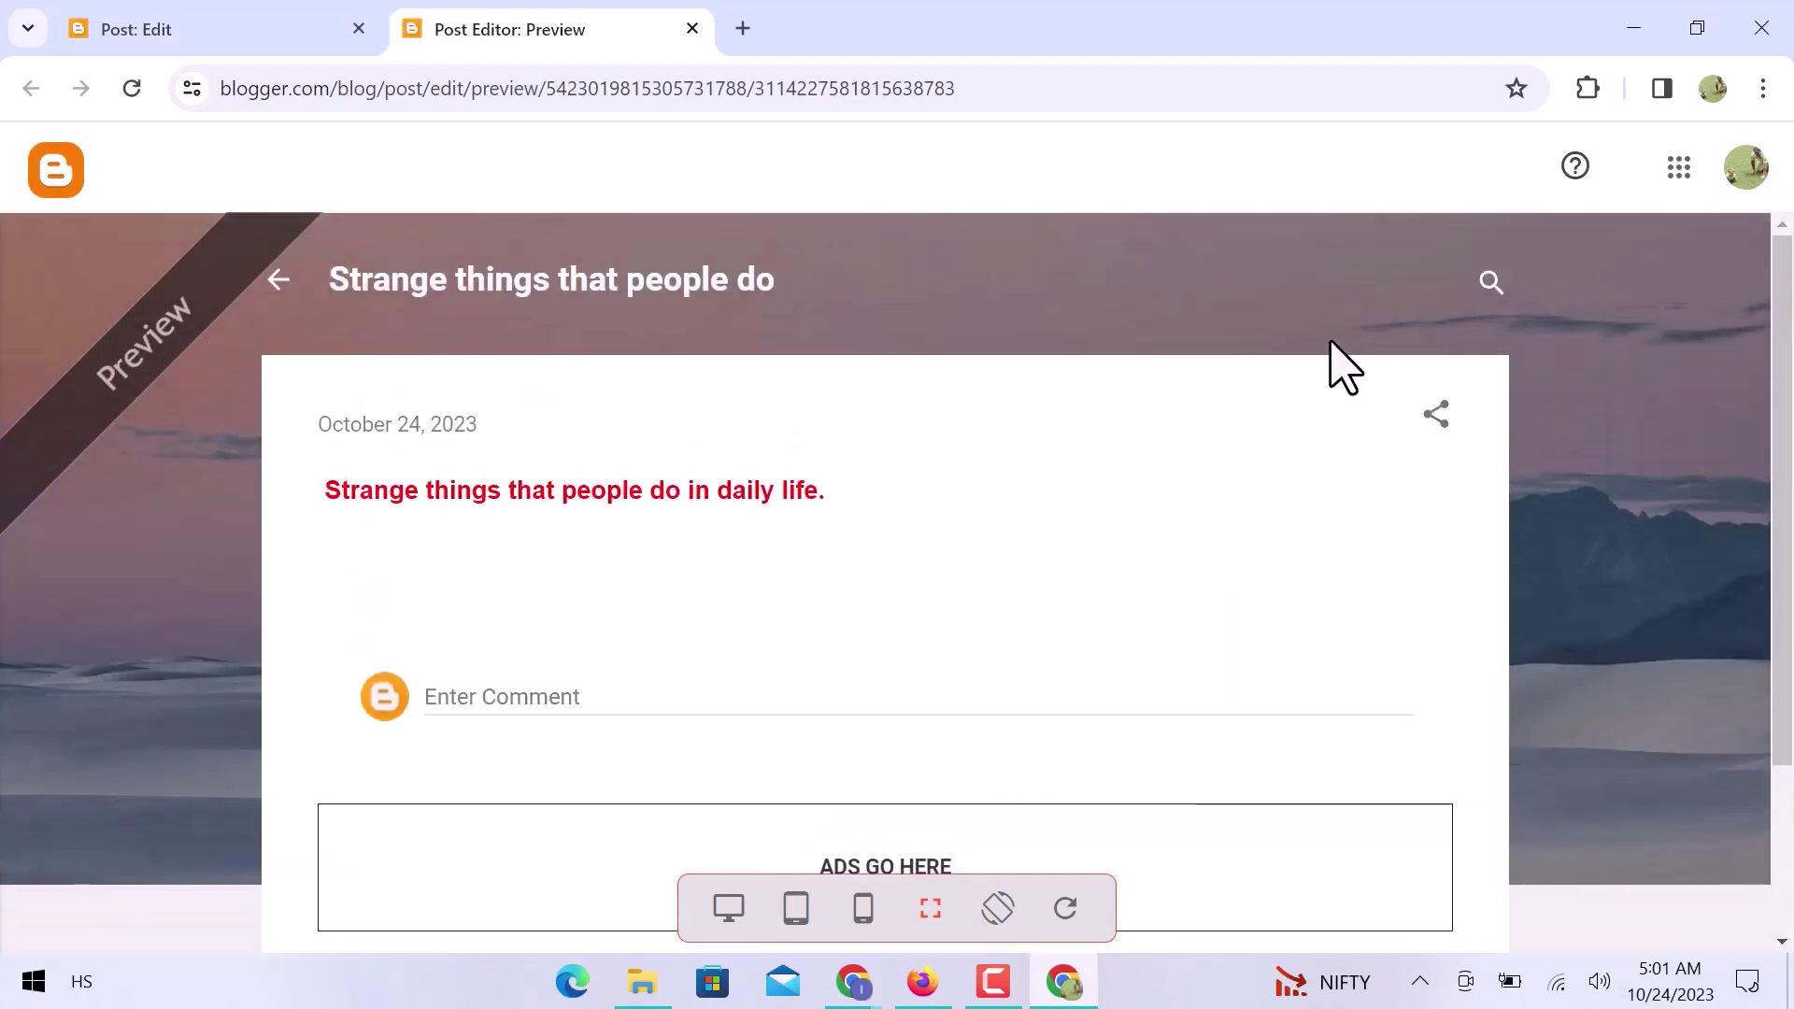
- Return from the preview to the post editor and go back to the blog's list of posts
click(191, 42)
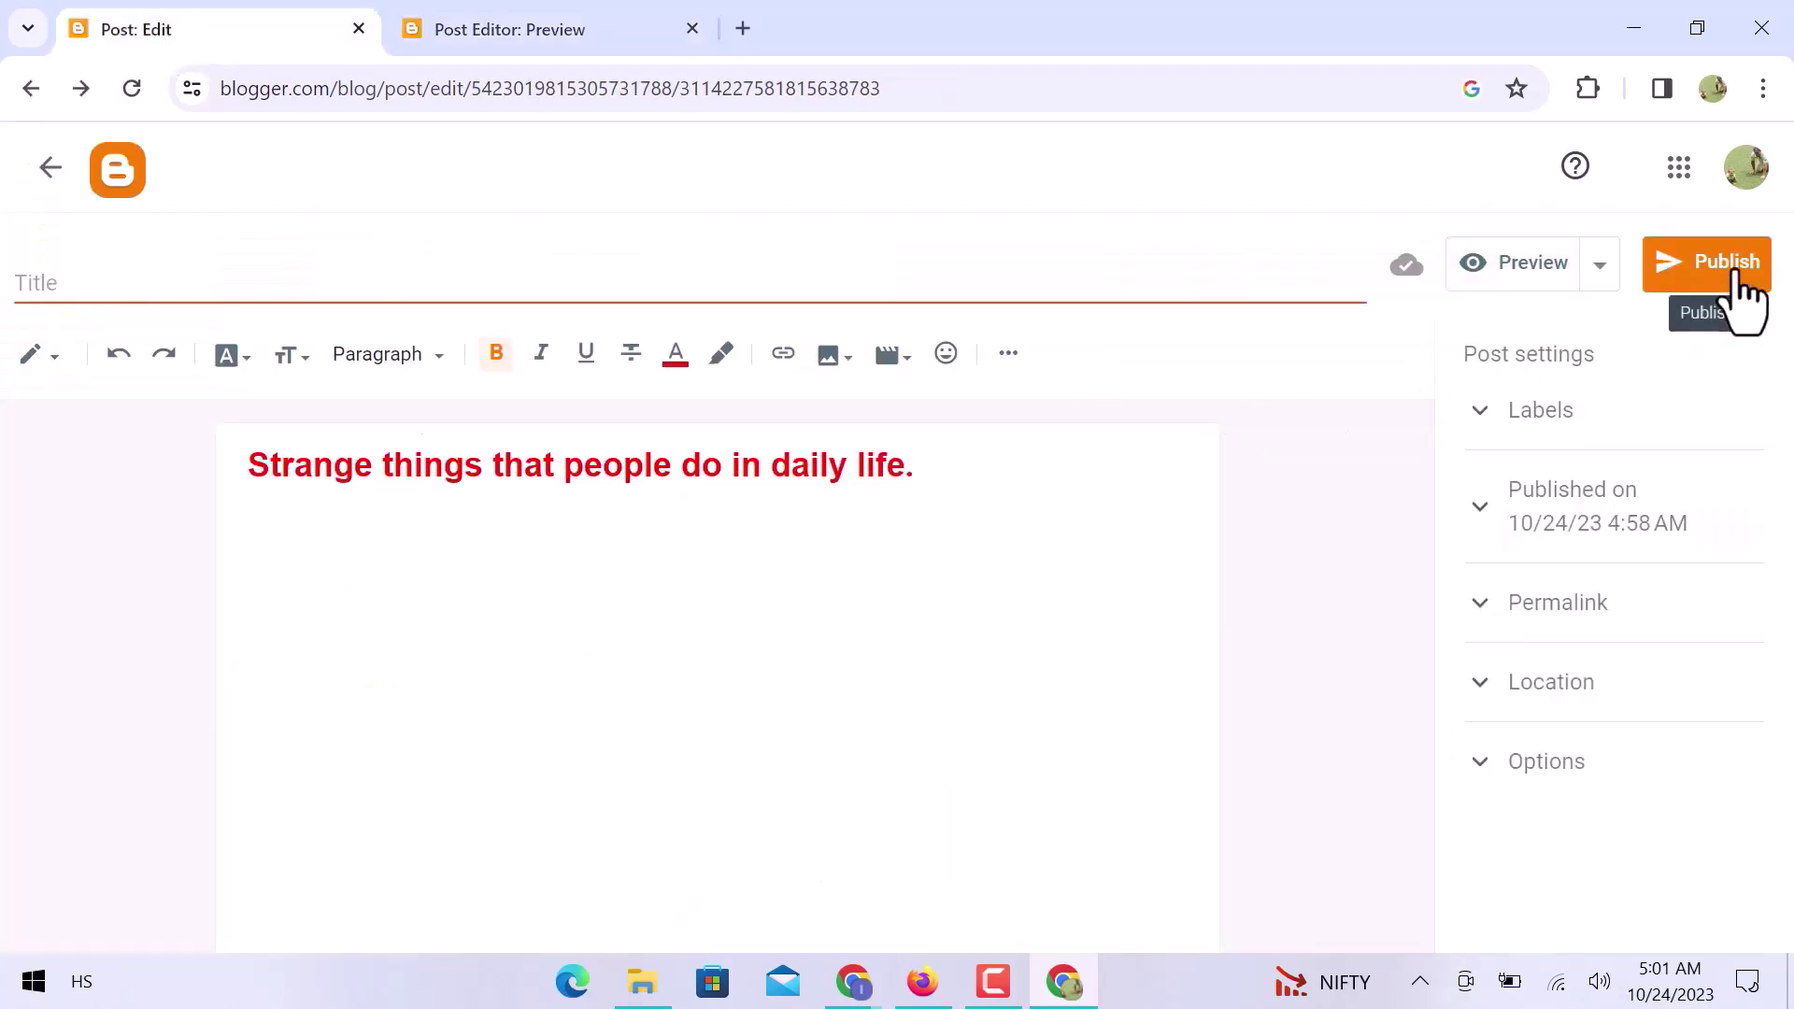
click(61, 177)
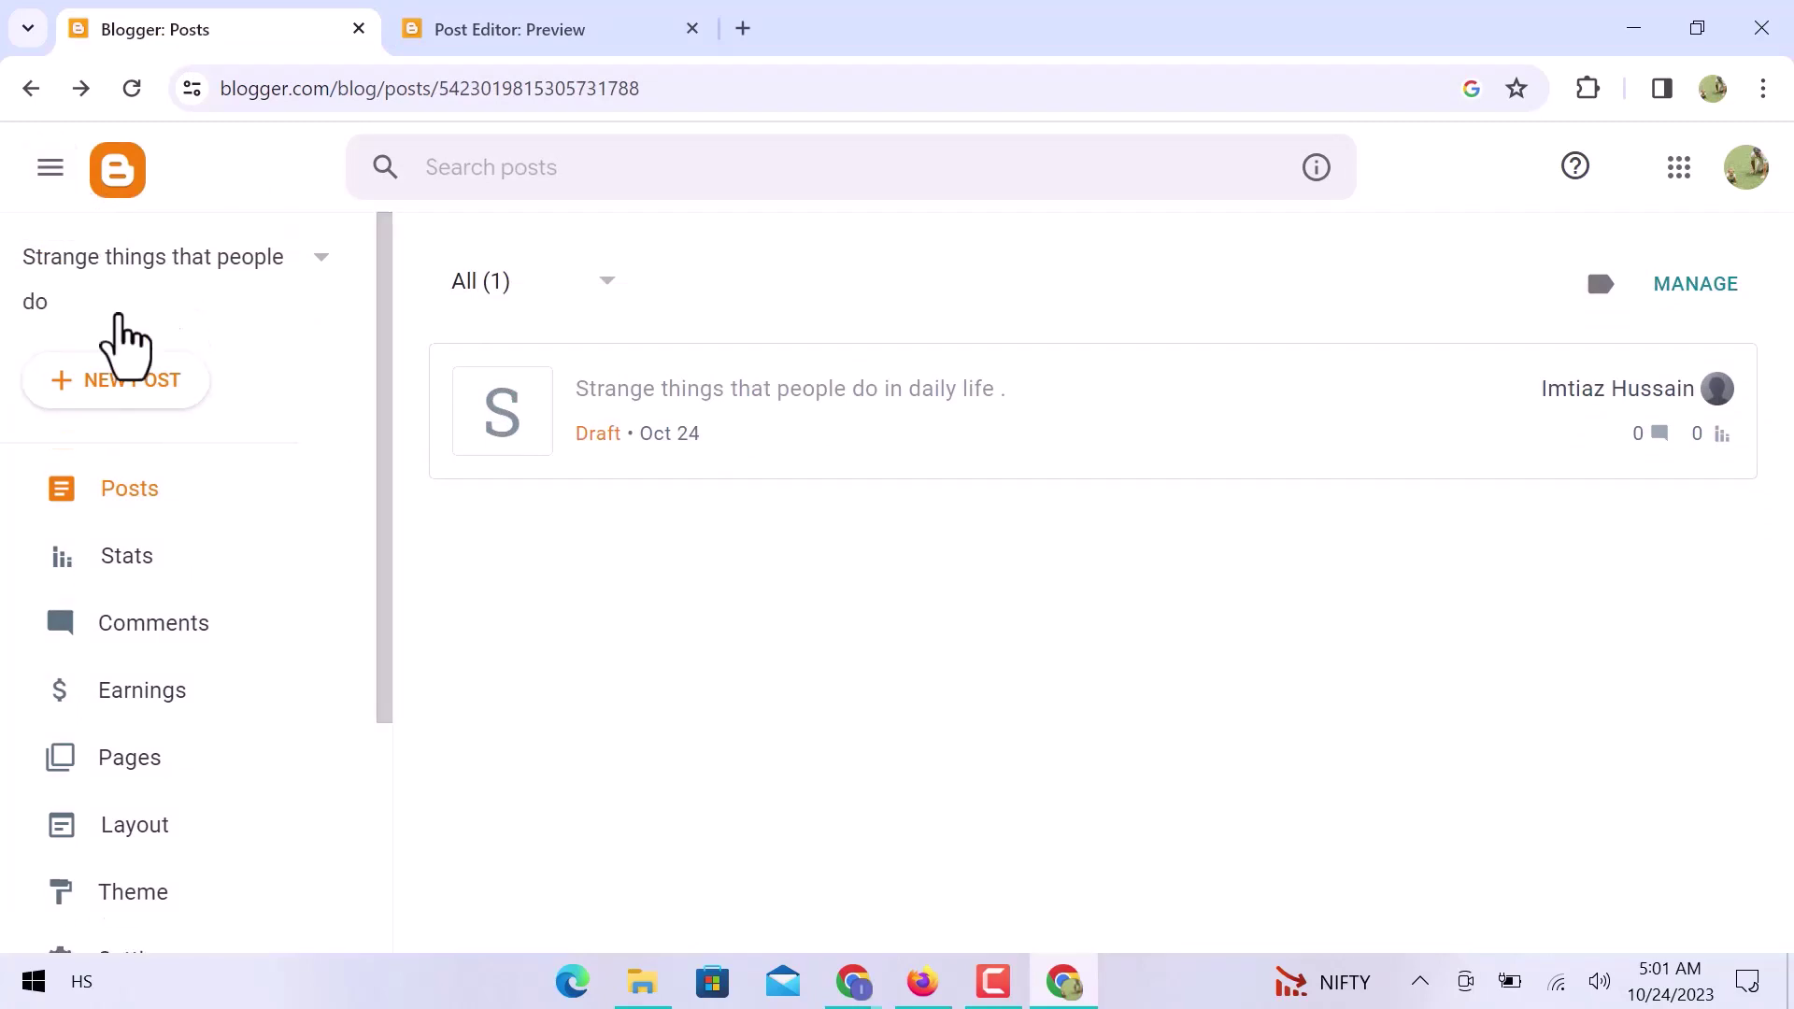
click(159, 509)
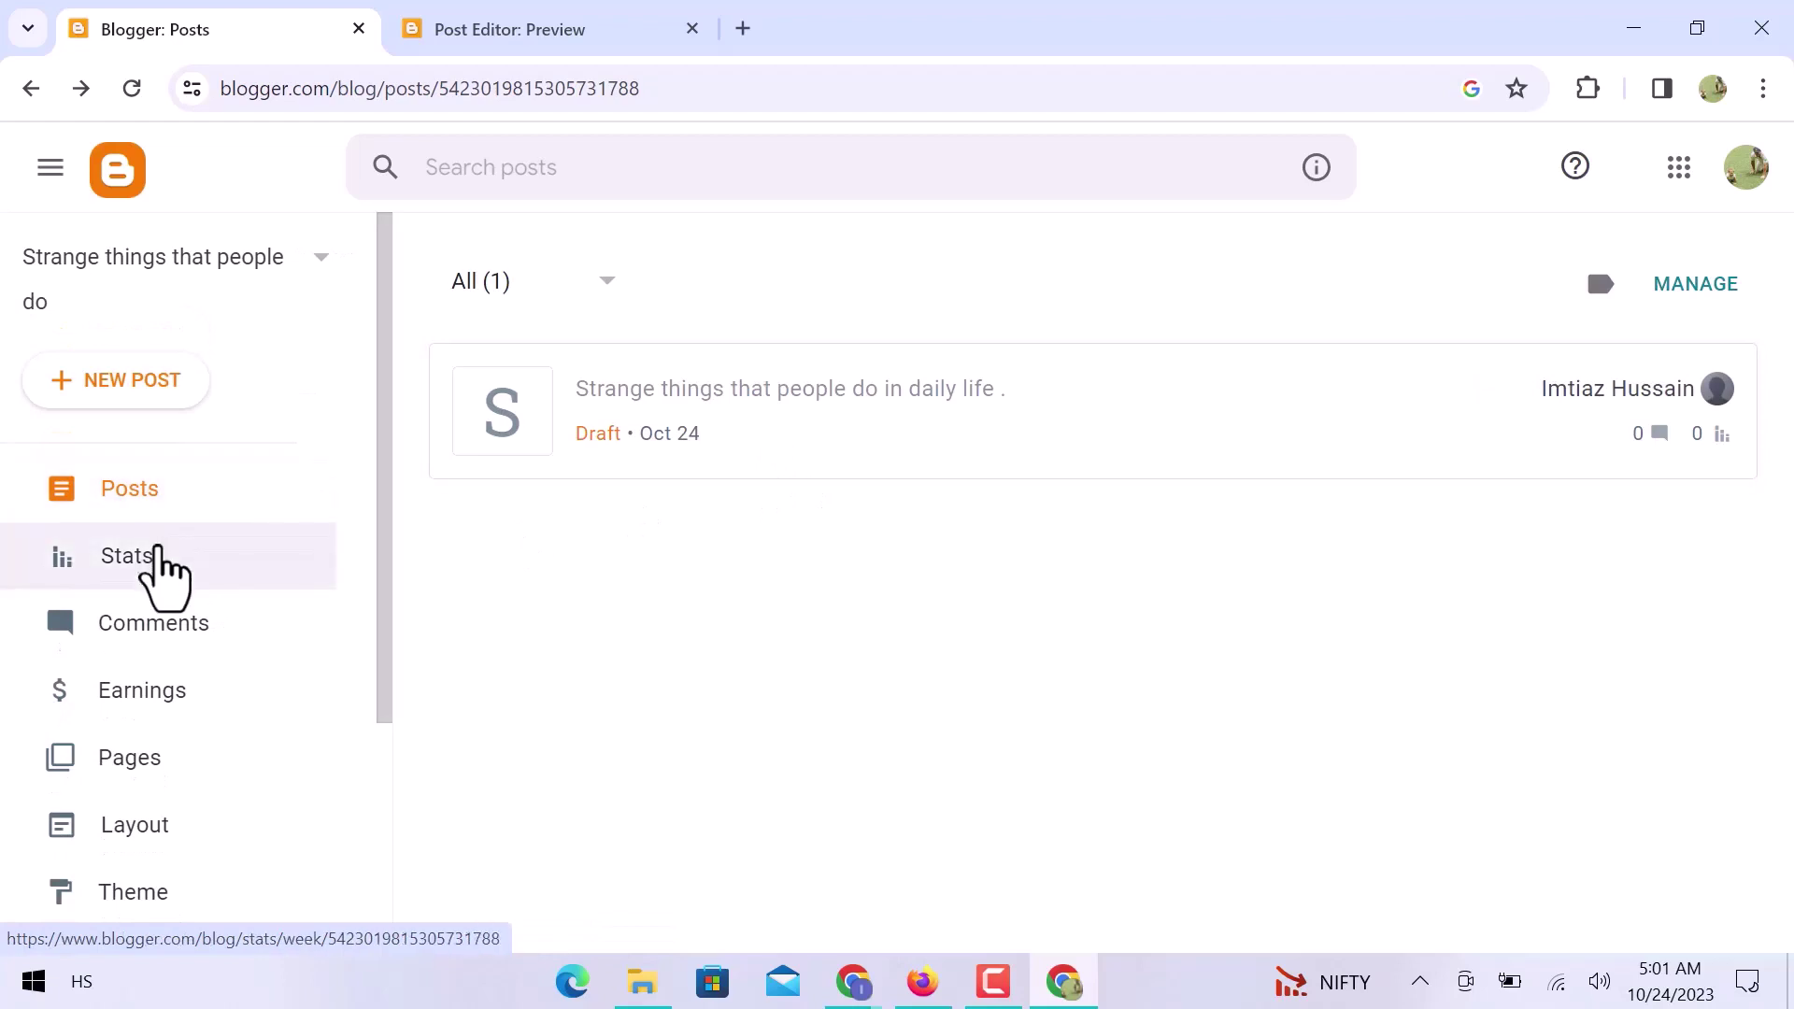
- Open the blog's stats and examine the view counts, the views graph and the posts and pages sections
click(157, 542)
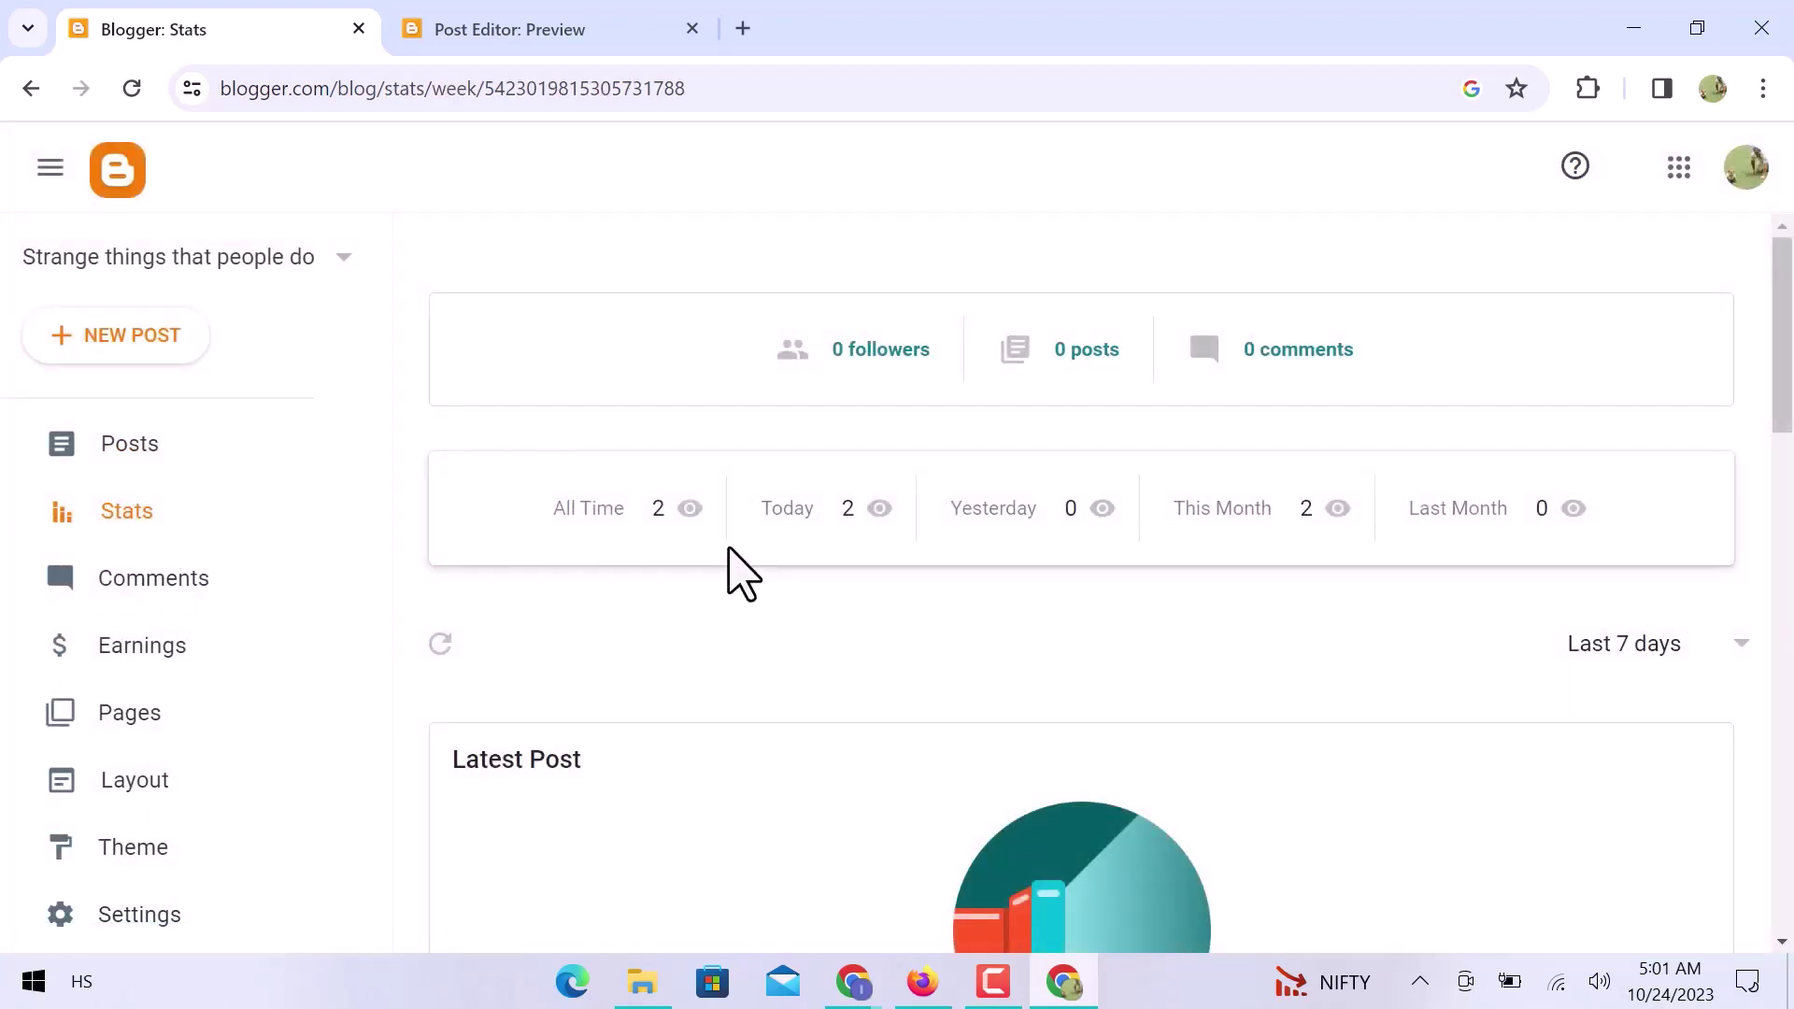
scroll(738, 572, down, 5)
scroll(738, 572, down, 6)
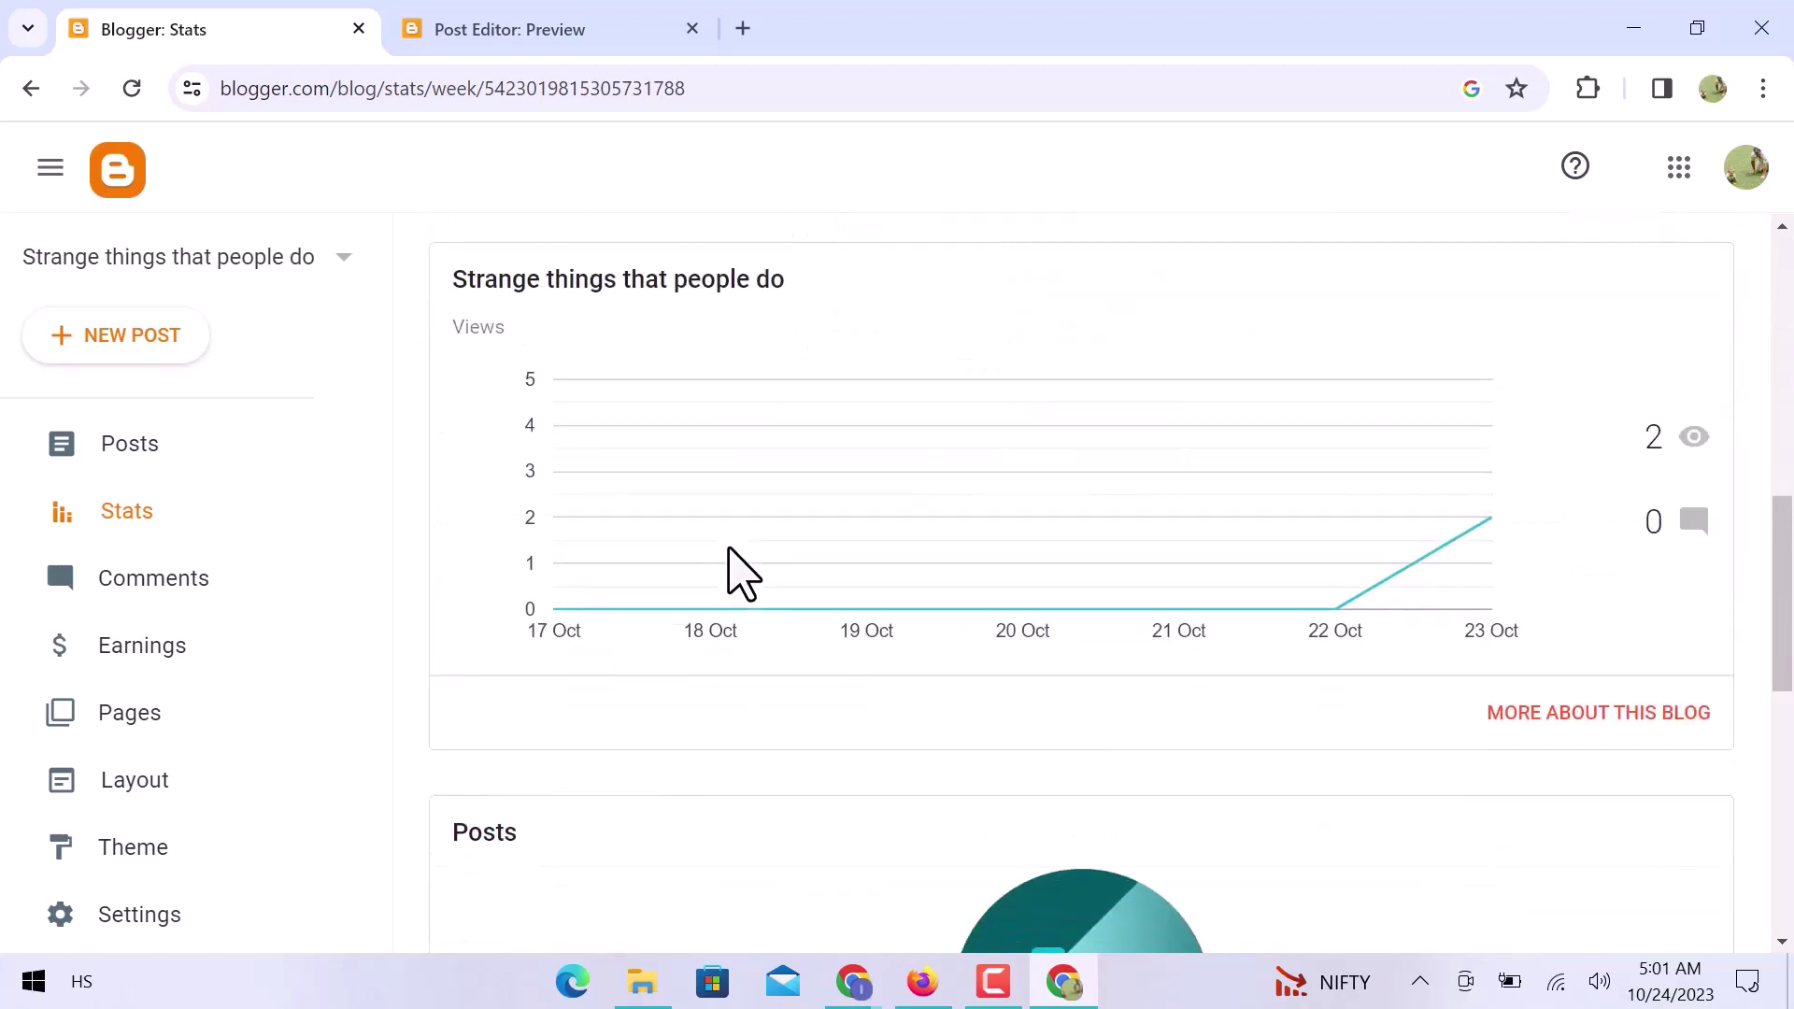
scroll(738, 572, down, 4)
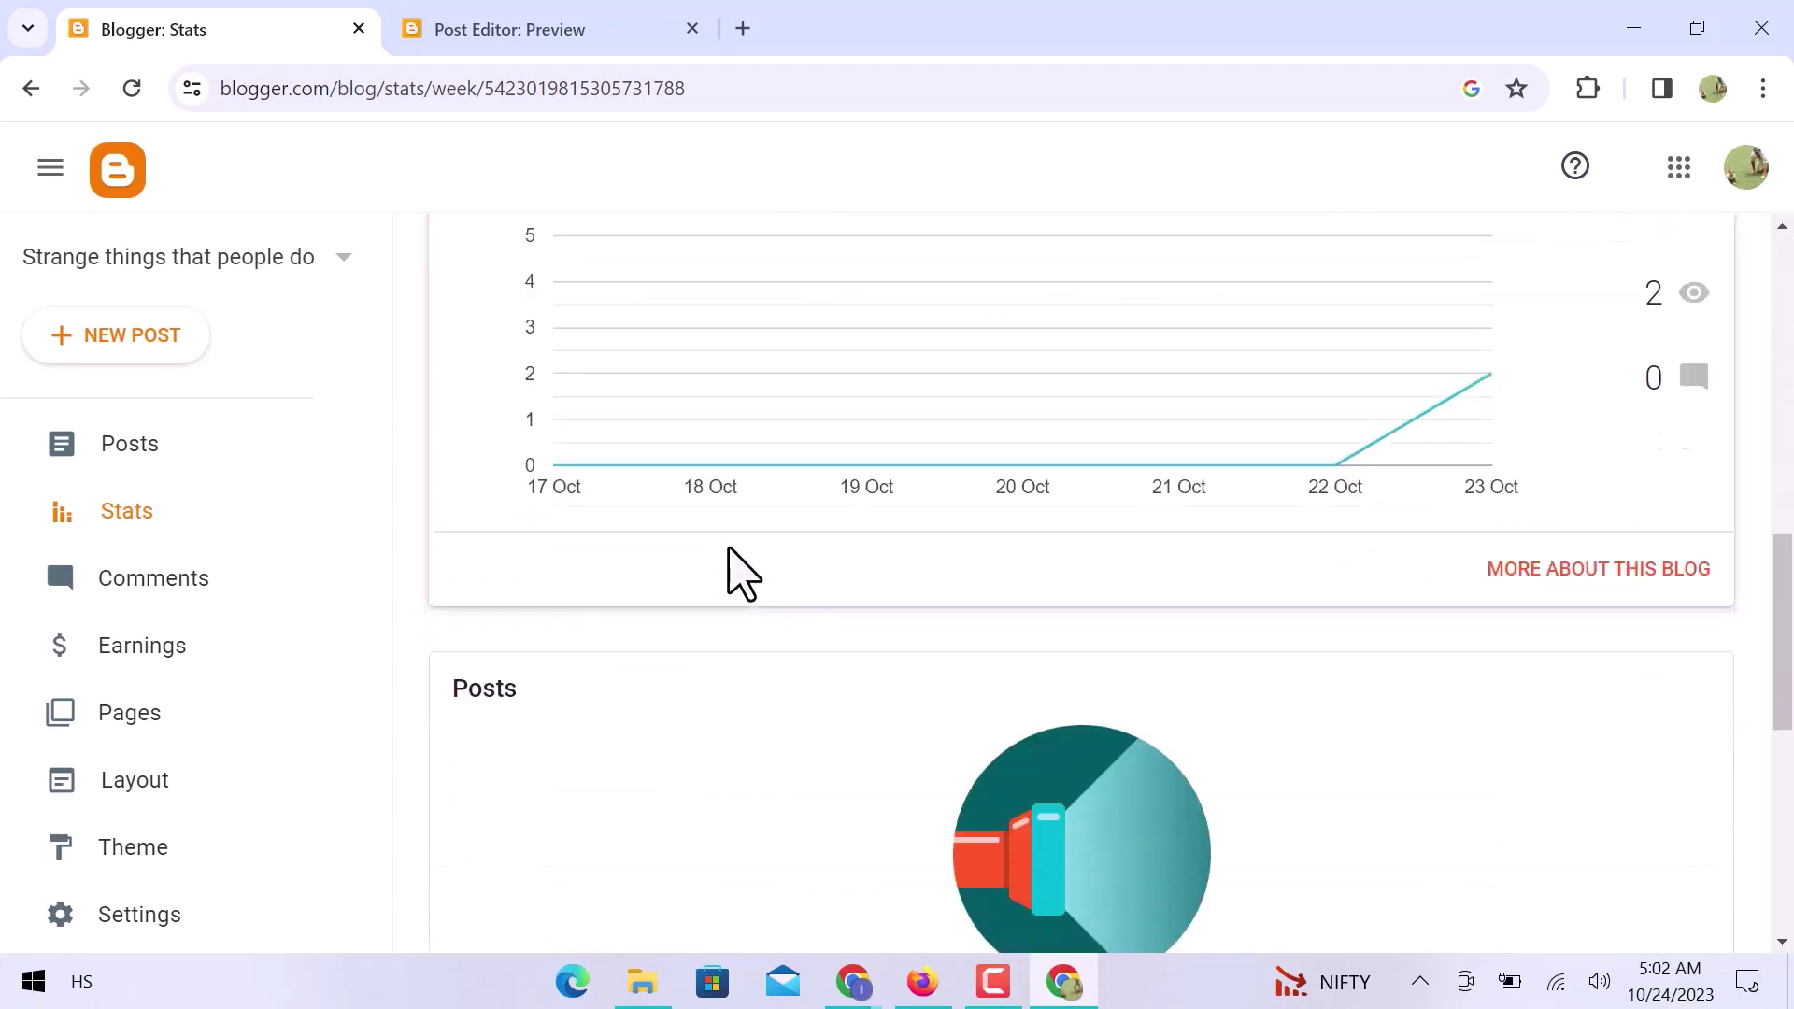
scroll(738, 571, down, 5)
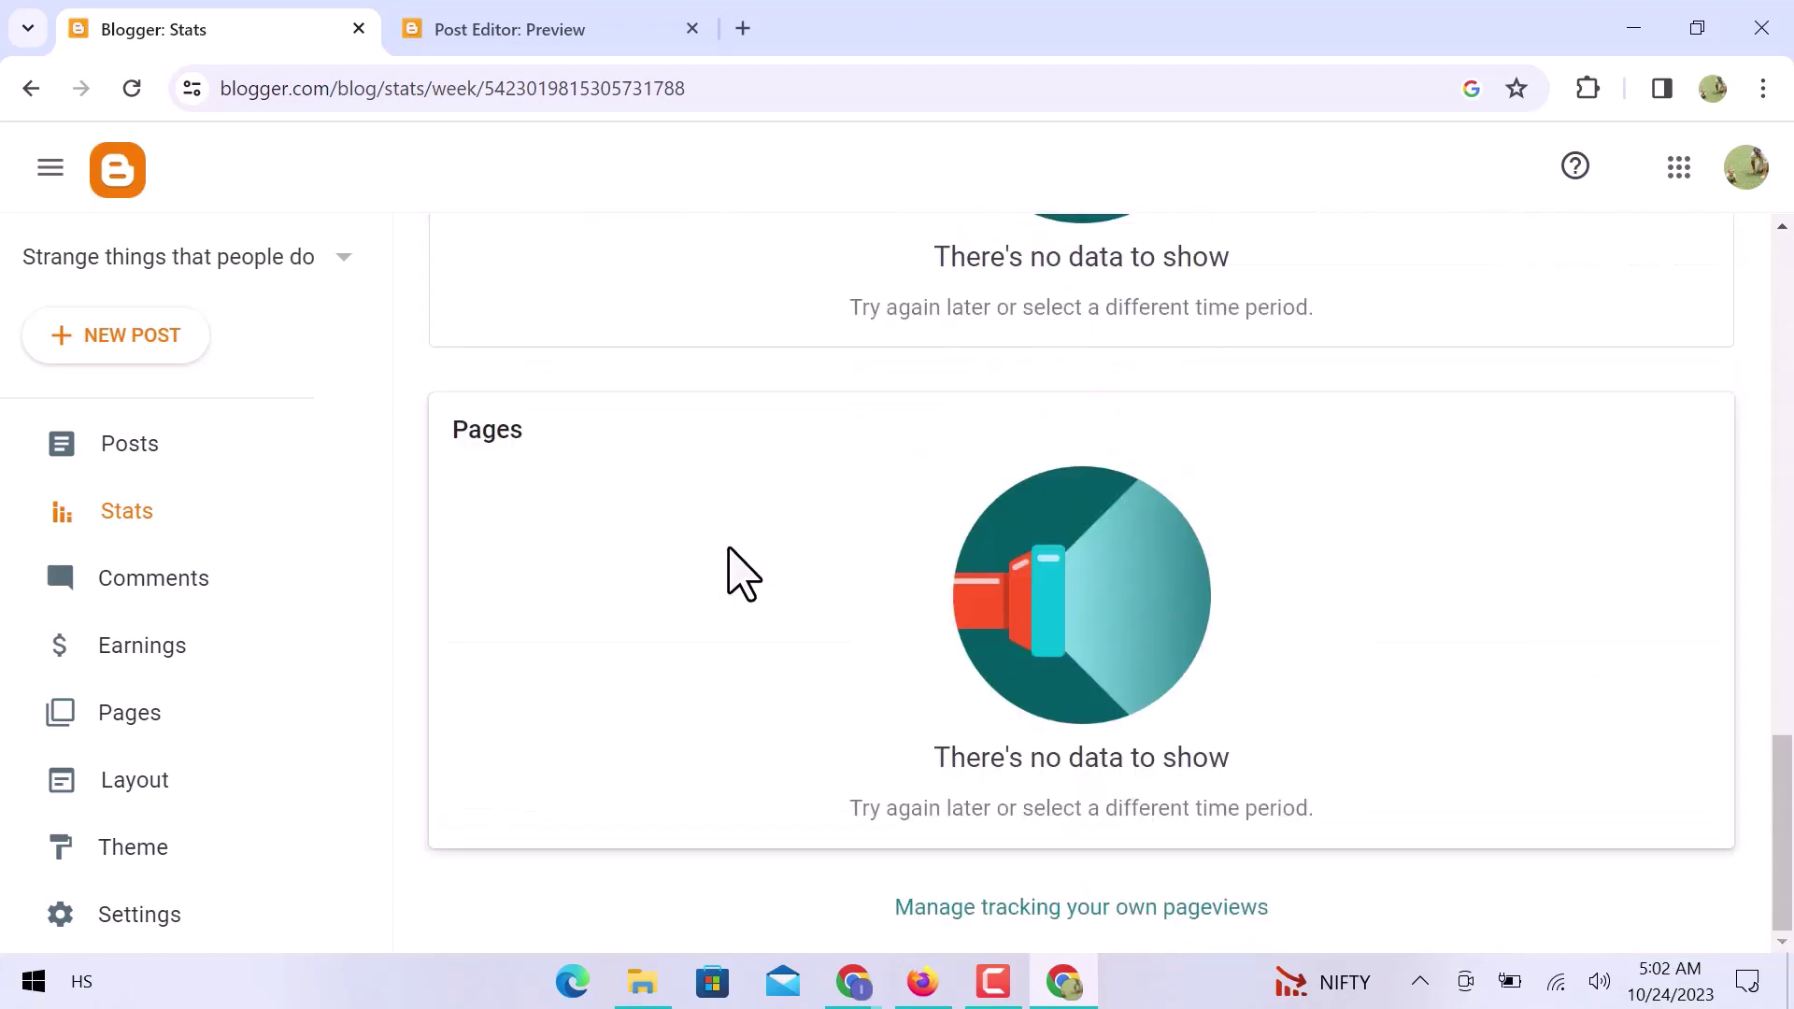
- Check the blog's comments, its AdSense earnings information and its list of pages
click(169, 579)
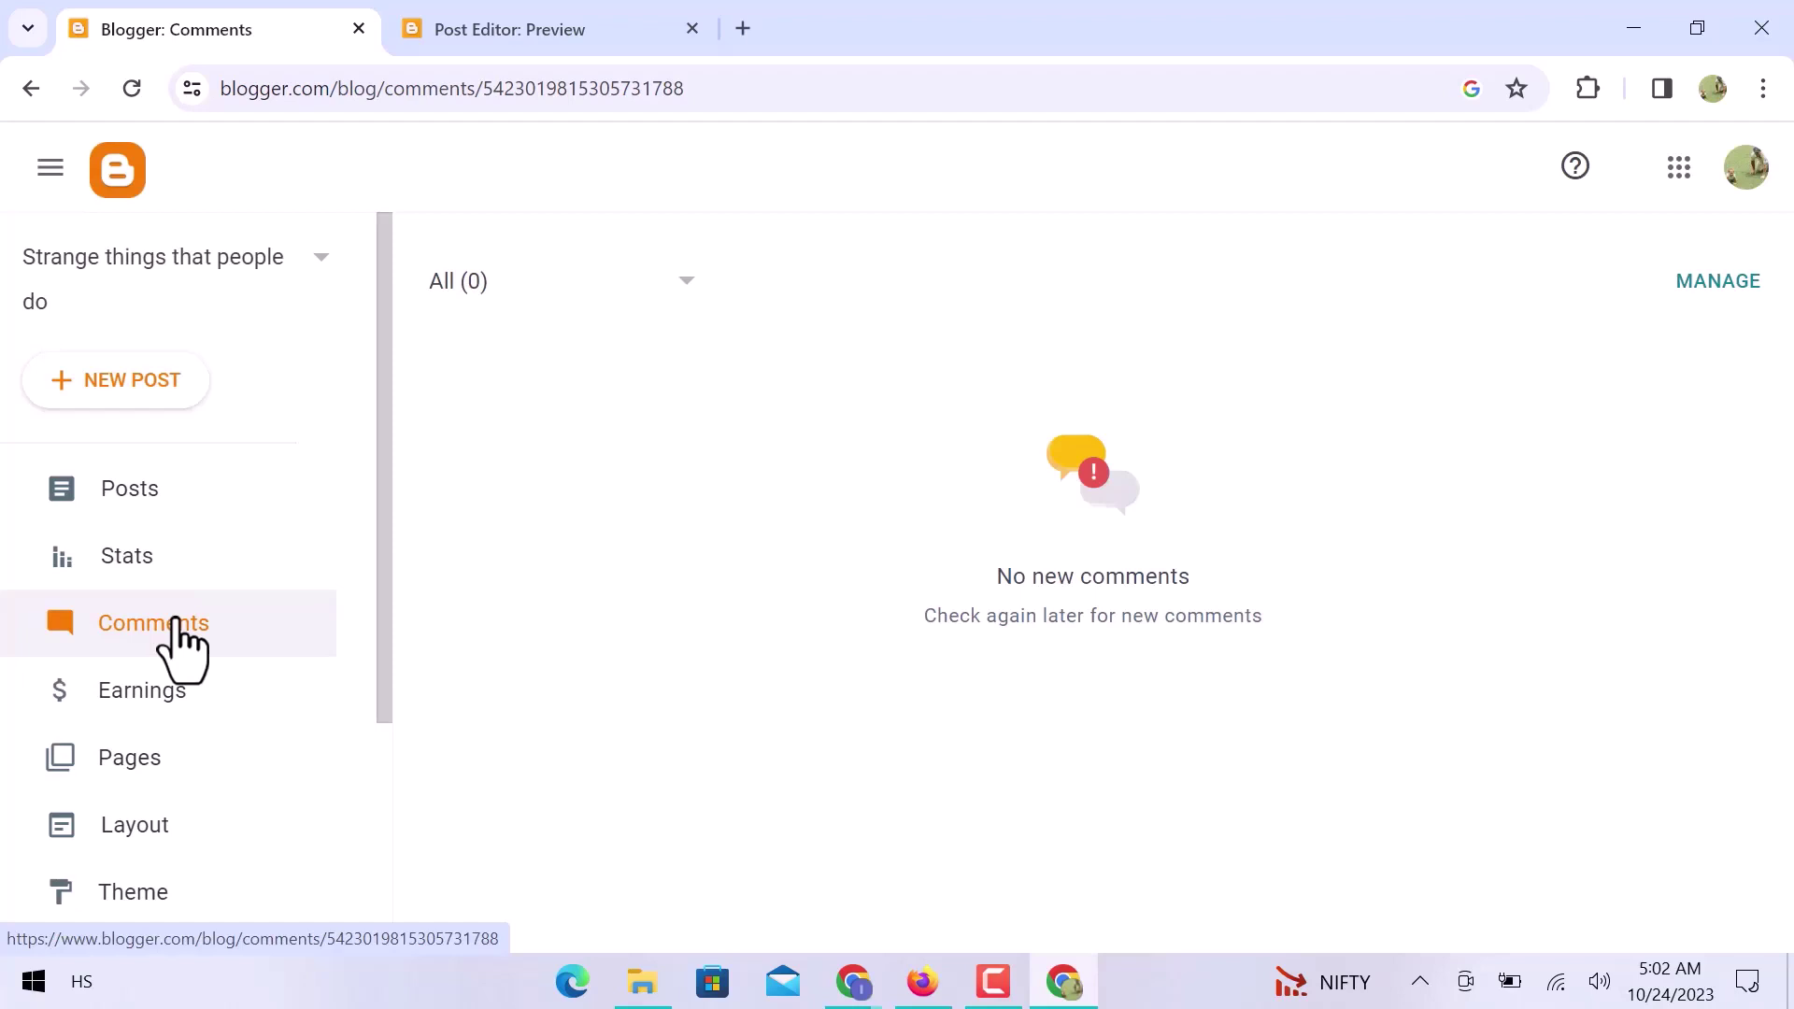
click(185, 692)
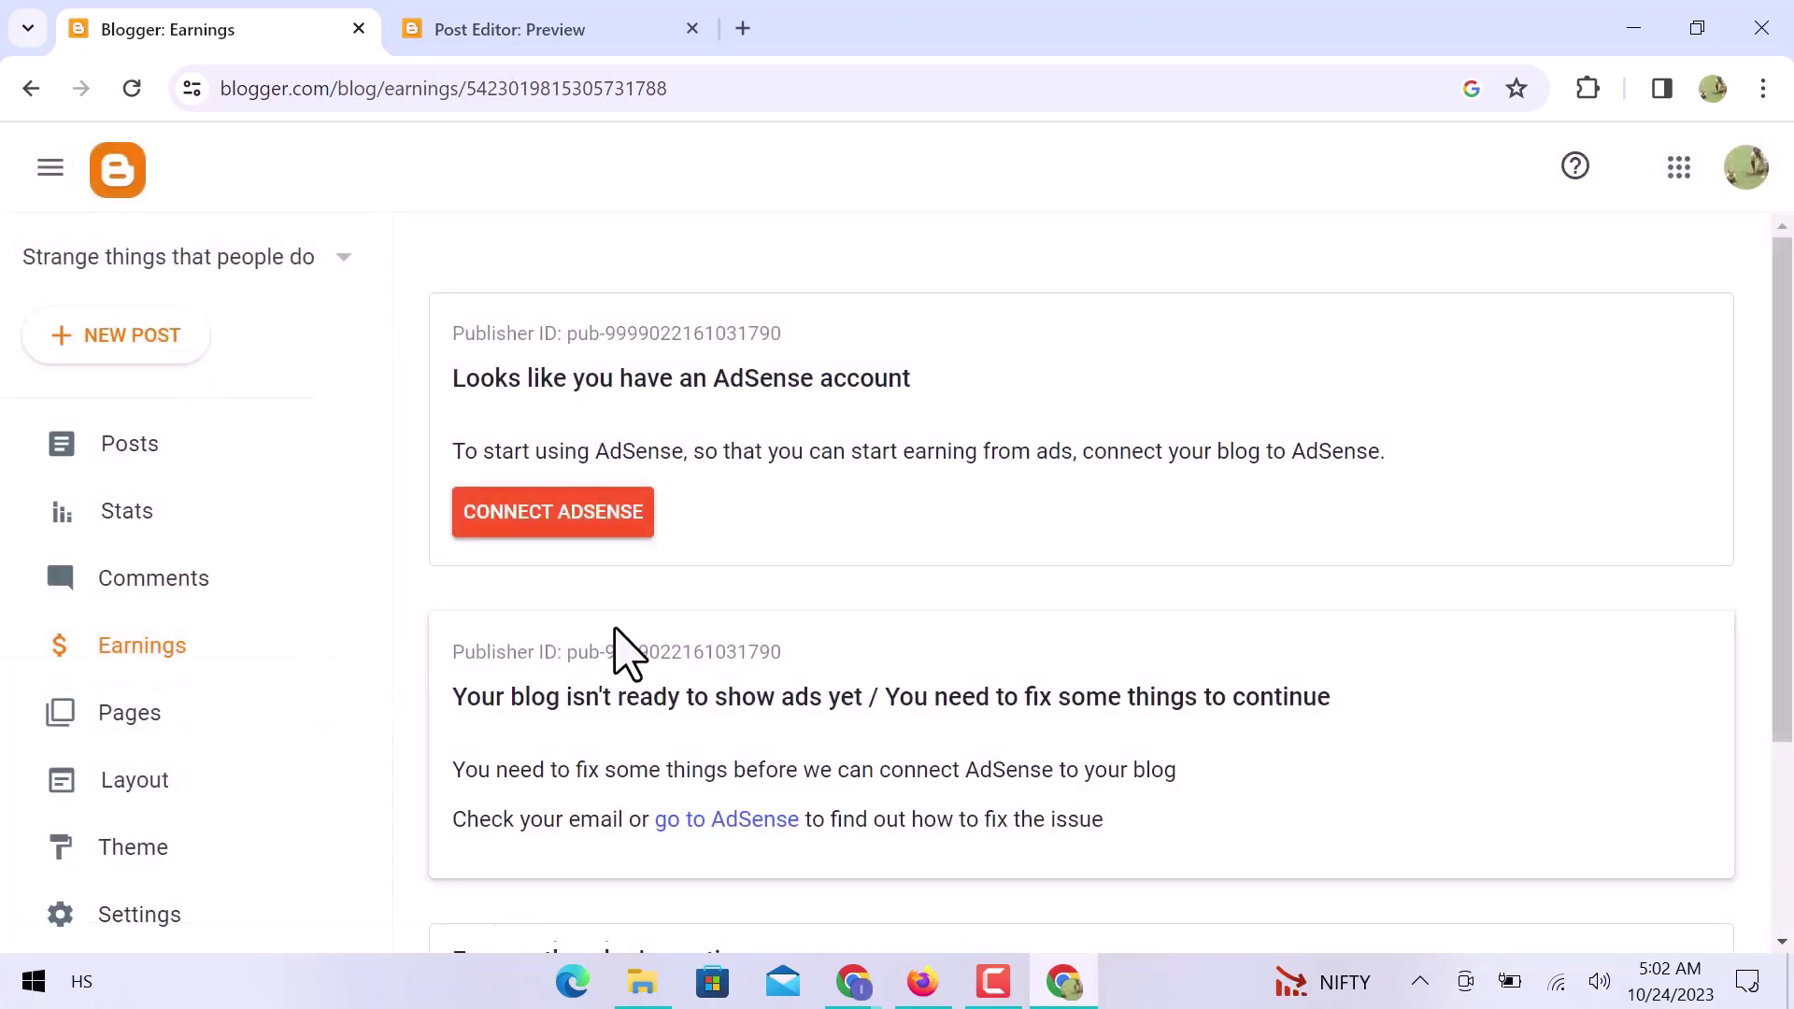
scroll(619, 647, down, 3)
scroll(614, 628, up, 3)
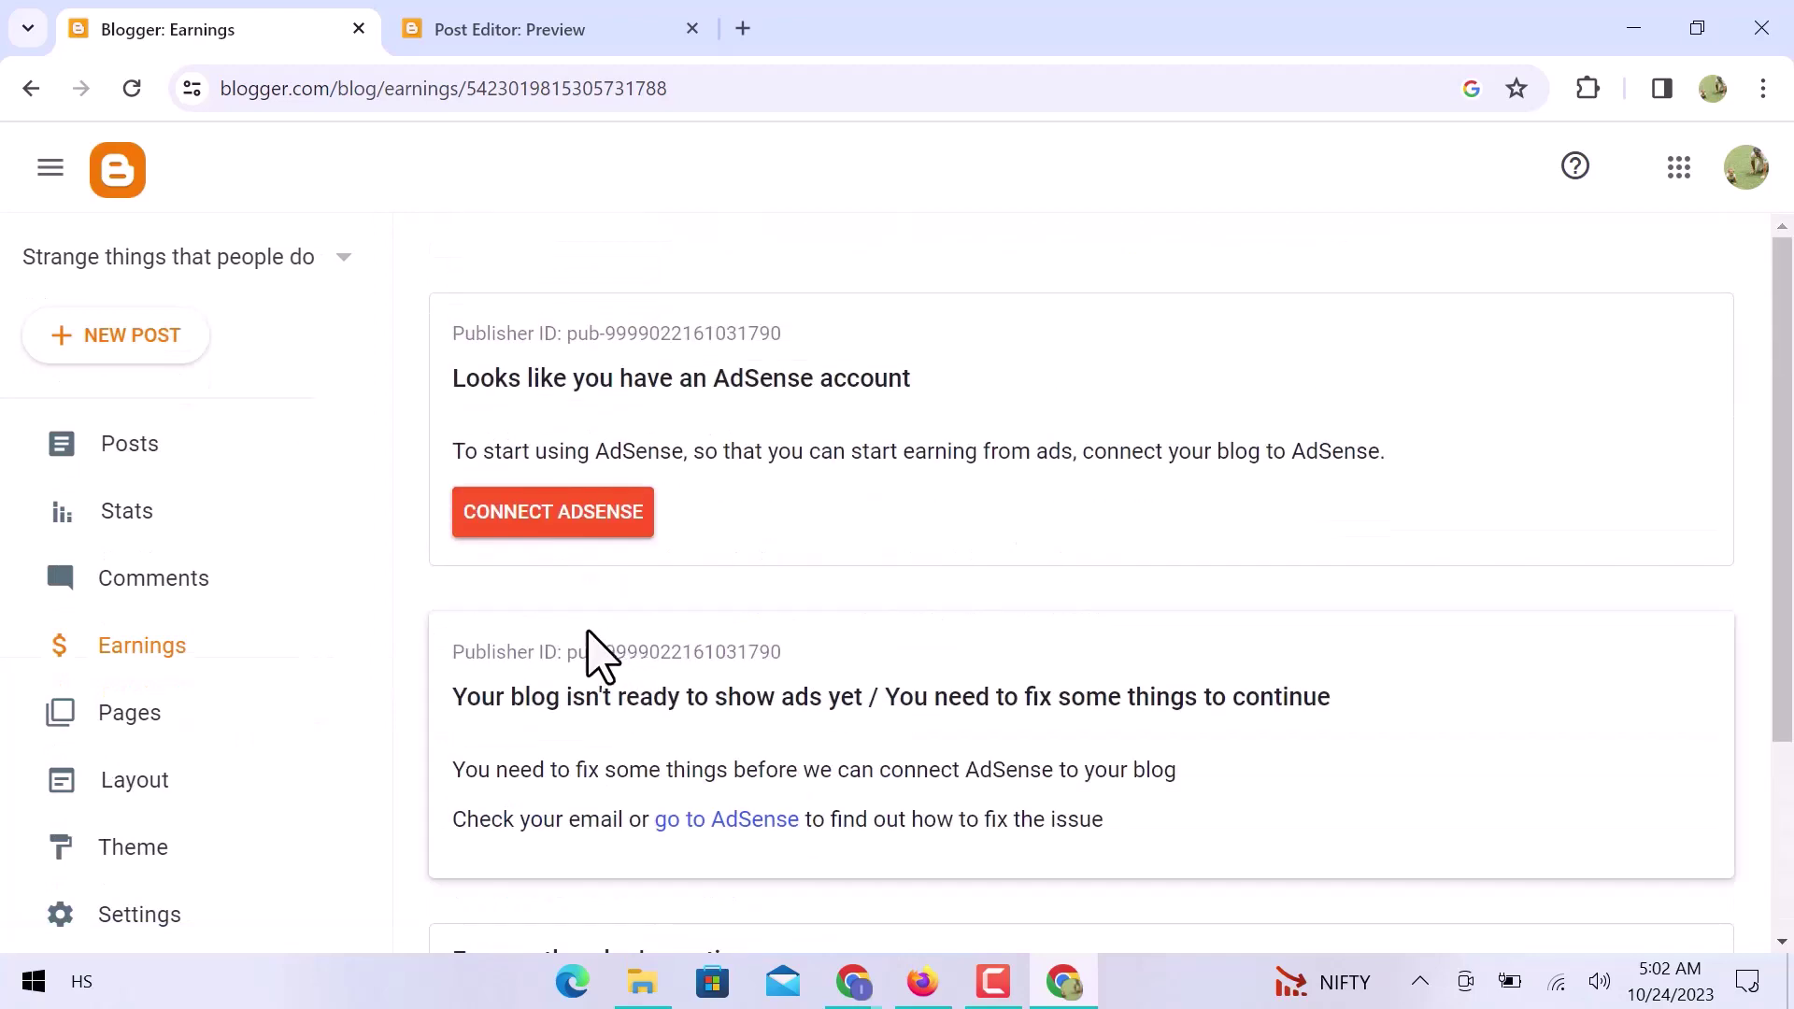
click(164, 768)
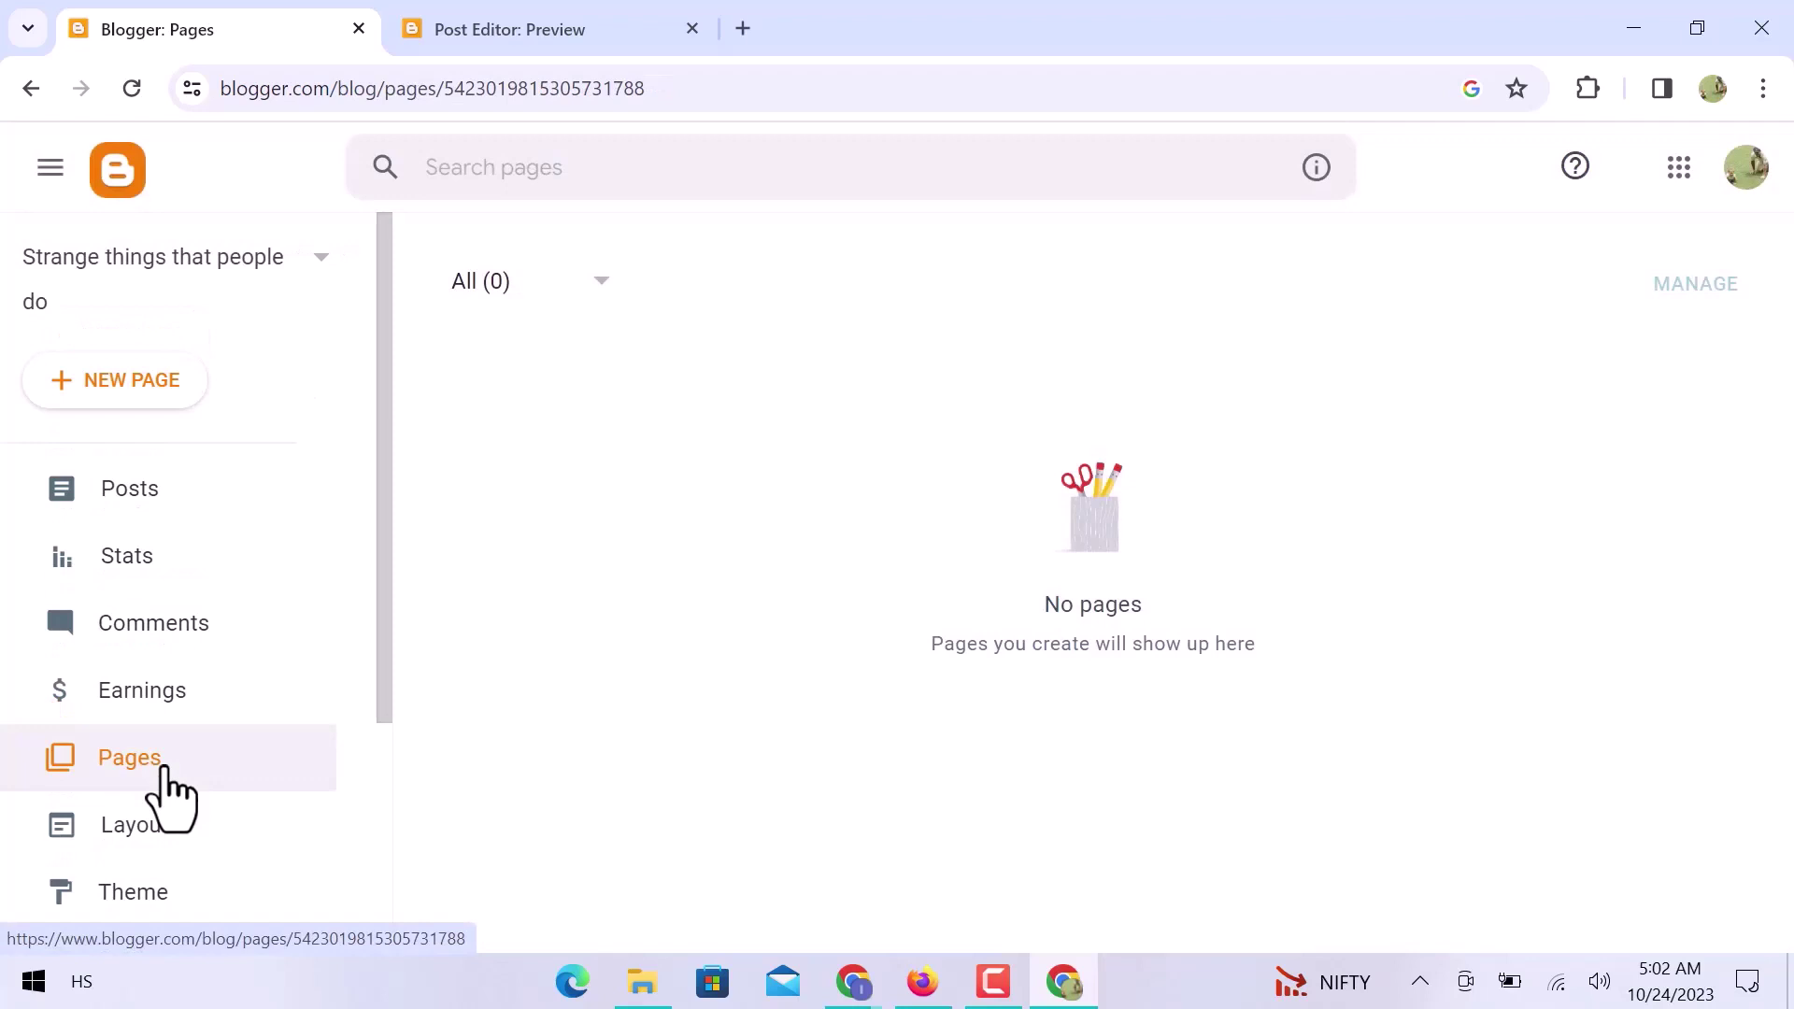
- Open the blog's layout and browse the gadgets that can be added to the Sidebar (Bottom) section
click(174, 818)
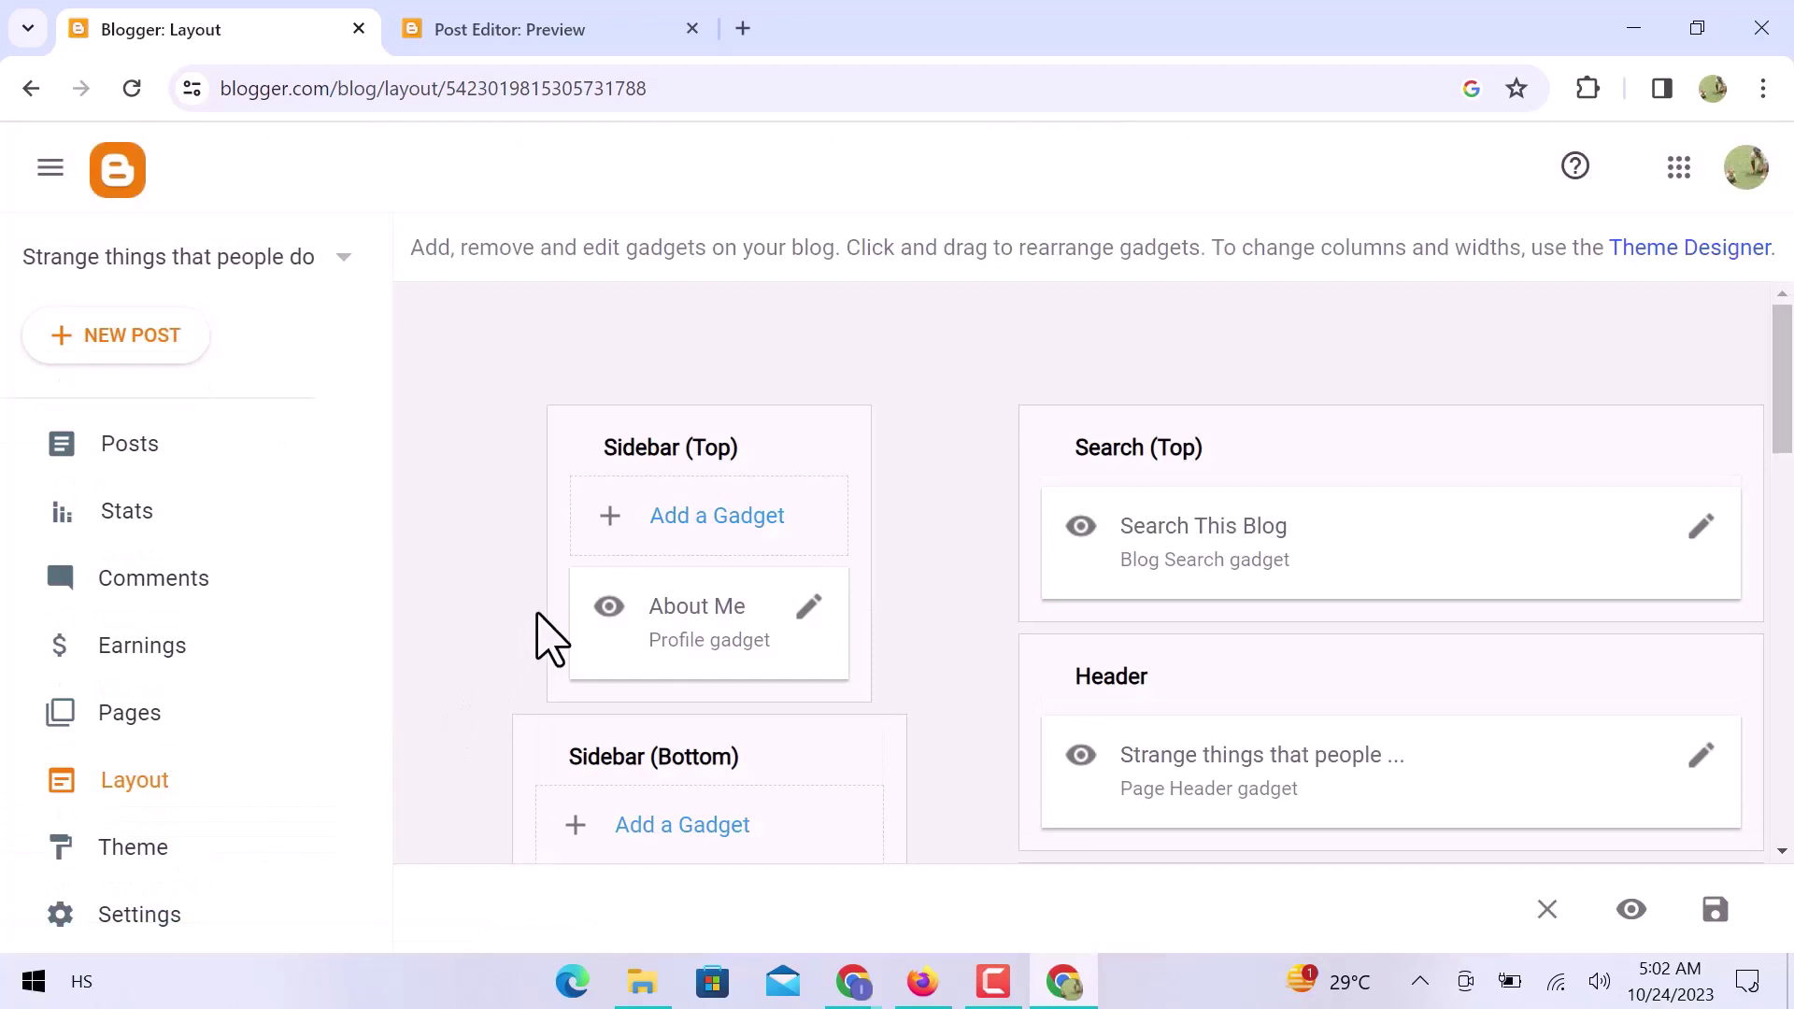
scroll(539, 616, down, 5)
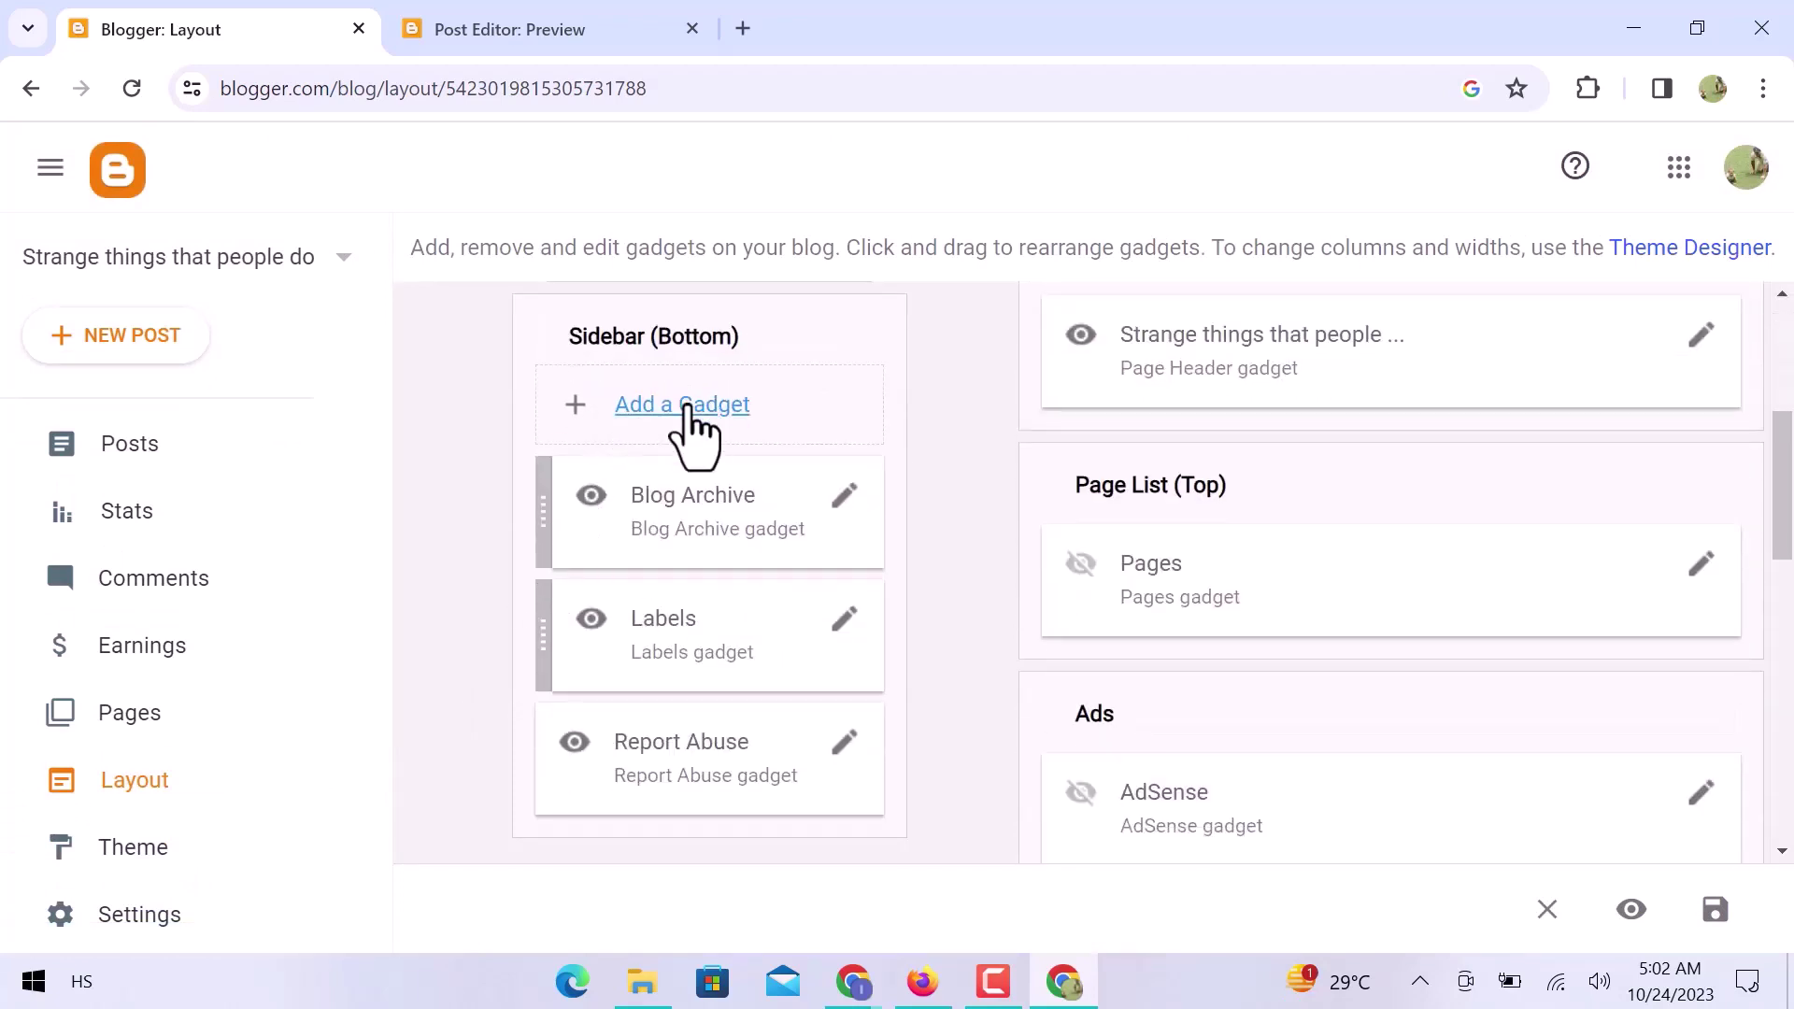
click(689, 407)
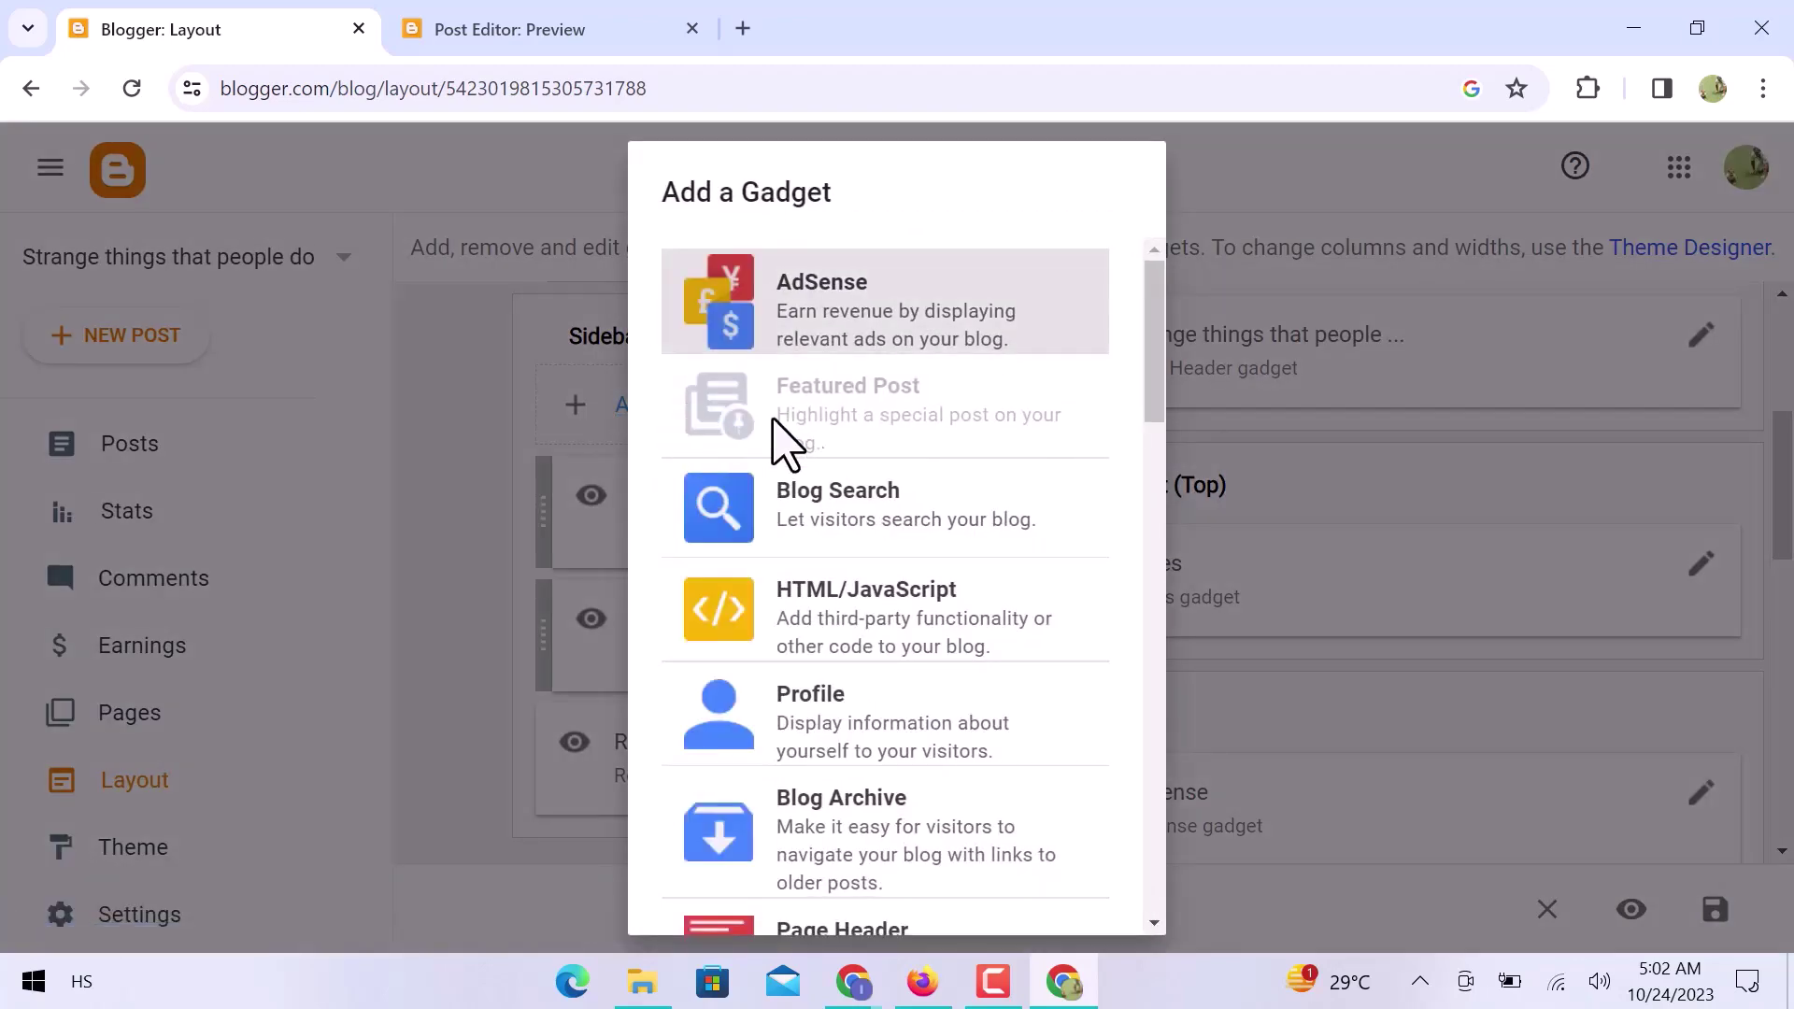
scroll(852, 628, down, 6)
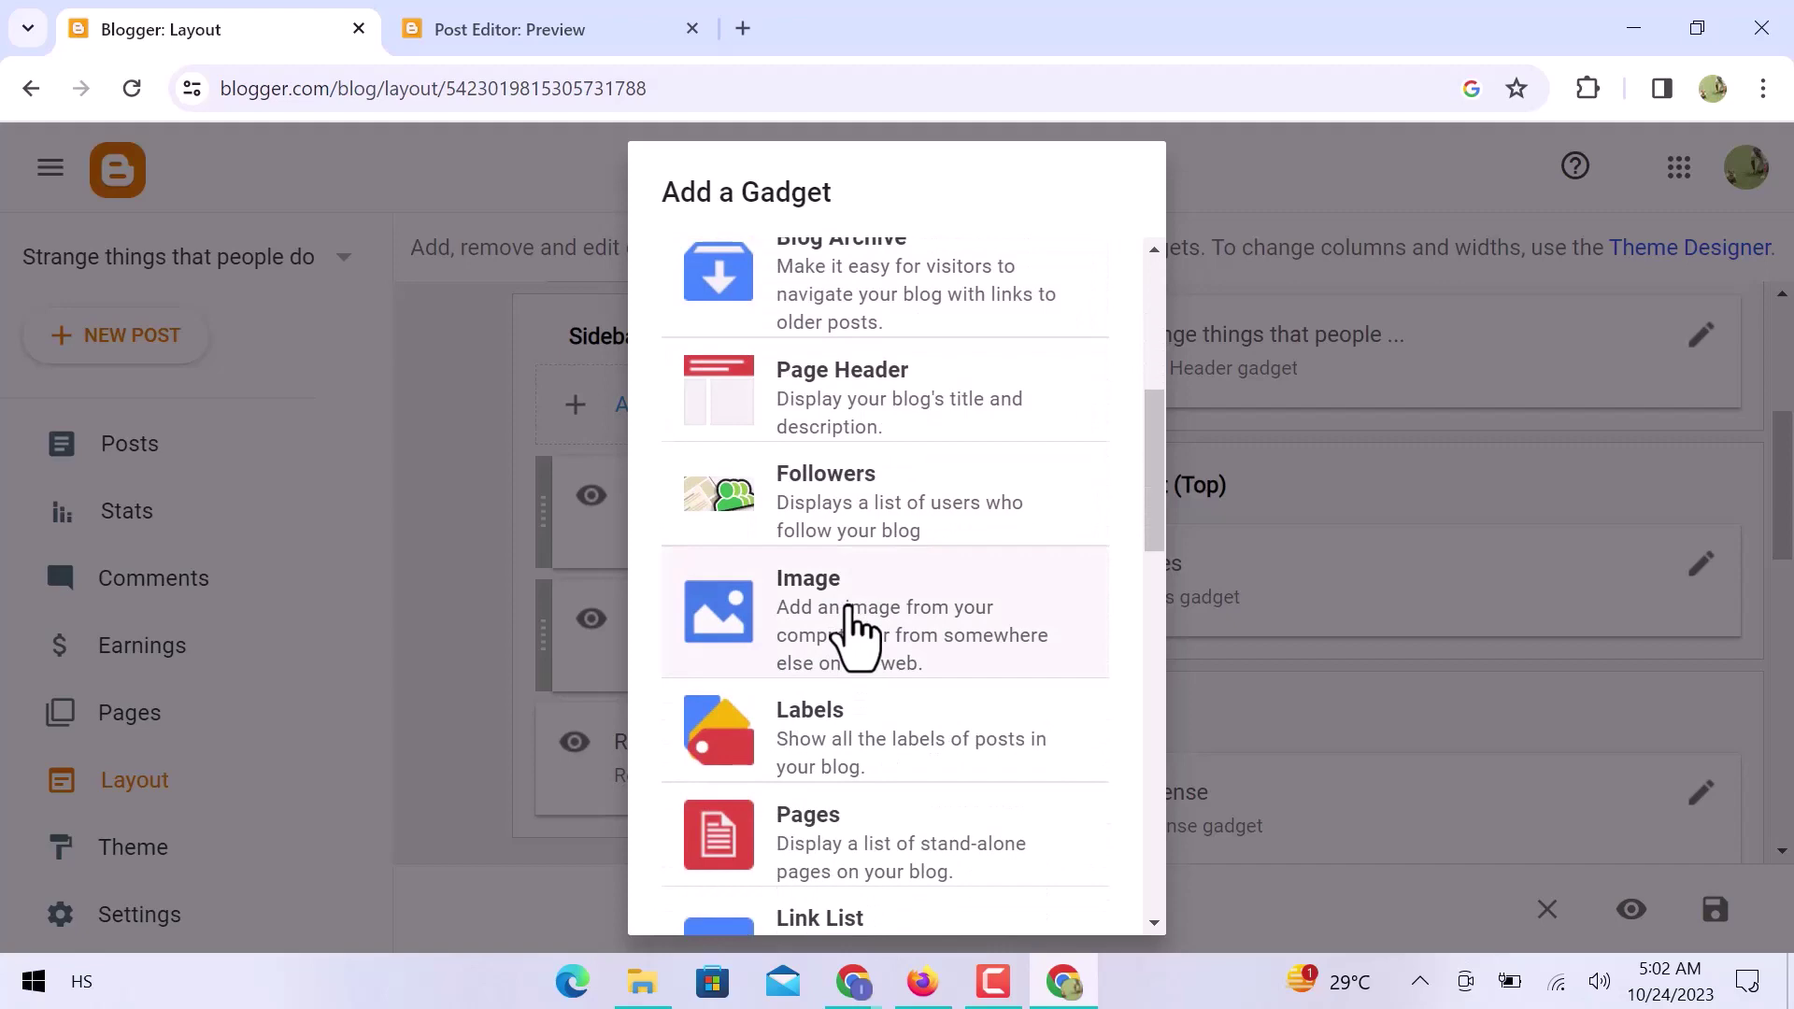
scroll(852, 628, down, 3)
- Examine the Image gadget's title, caption, link and image source options, and leave without adding the gadget
click(853, 379)
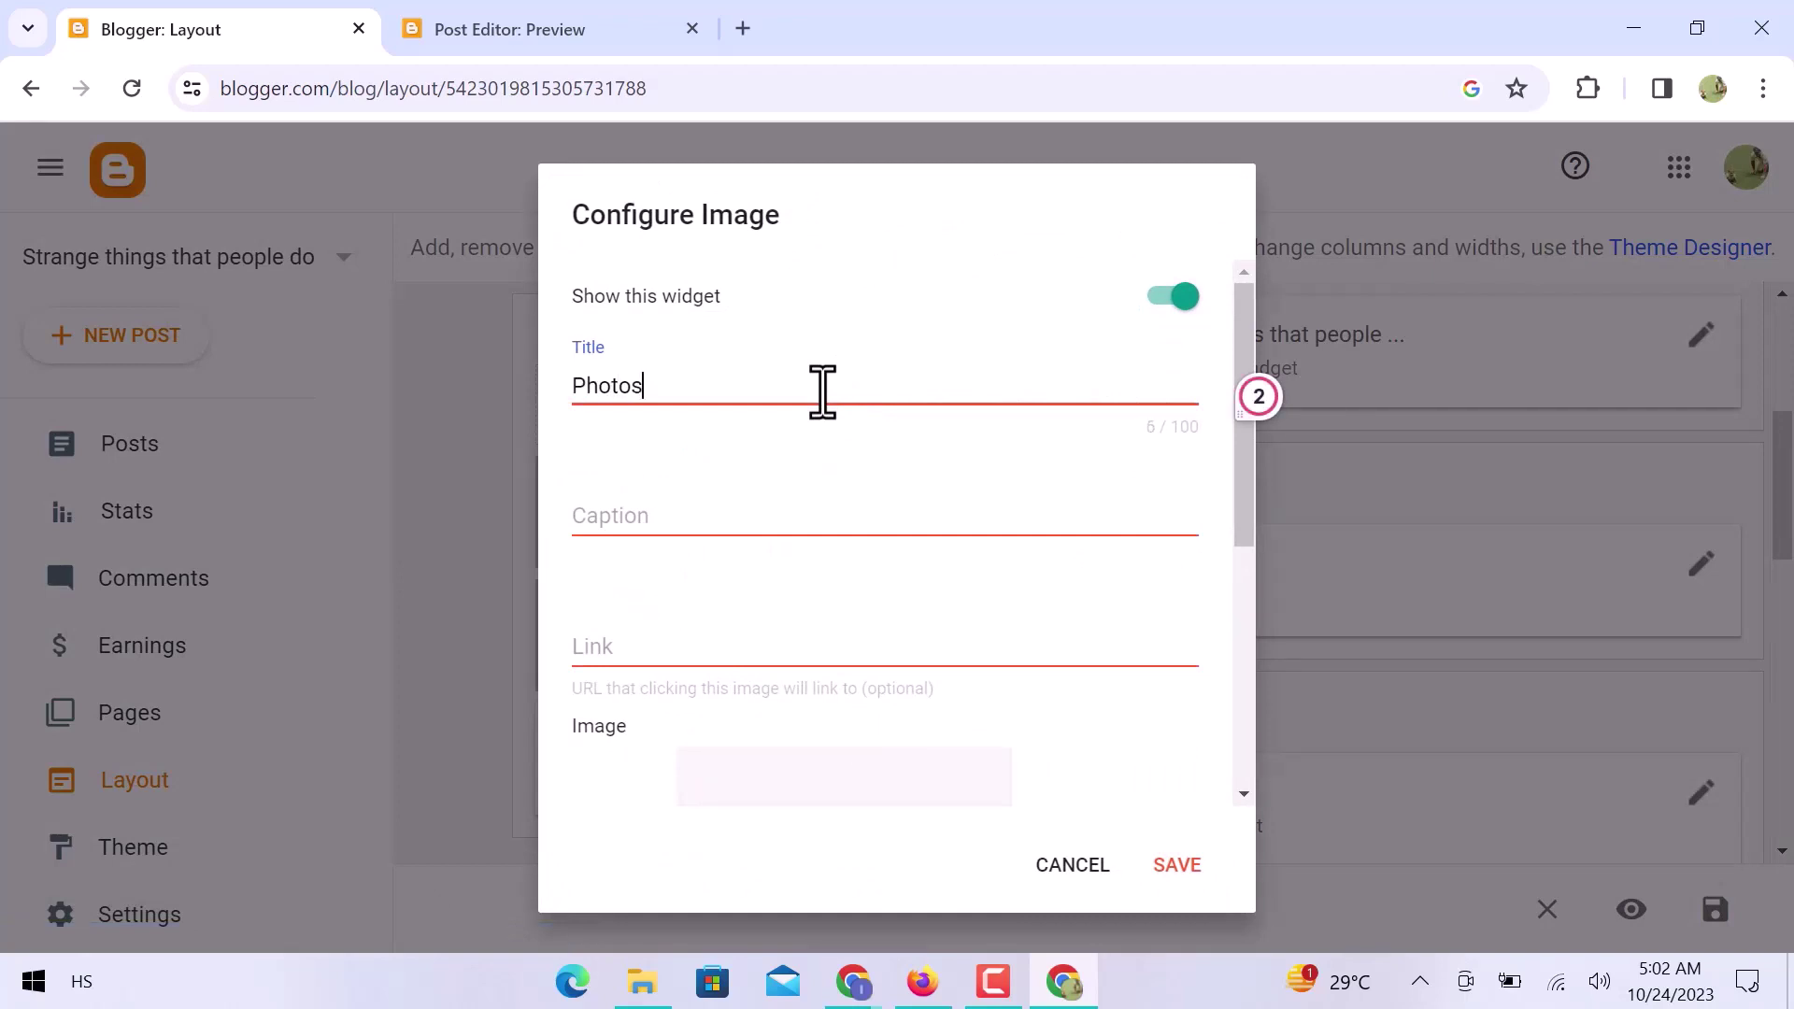
key(Tab)
key(Tab)
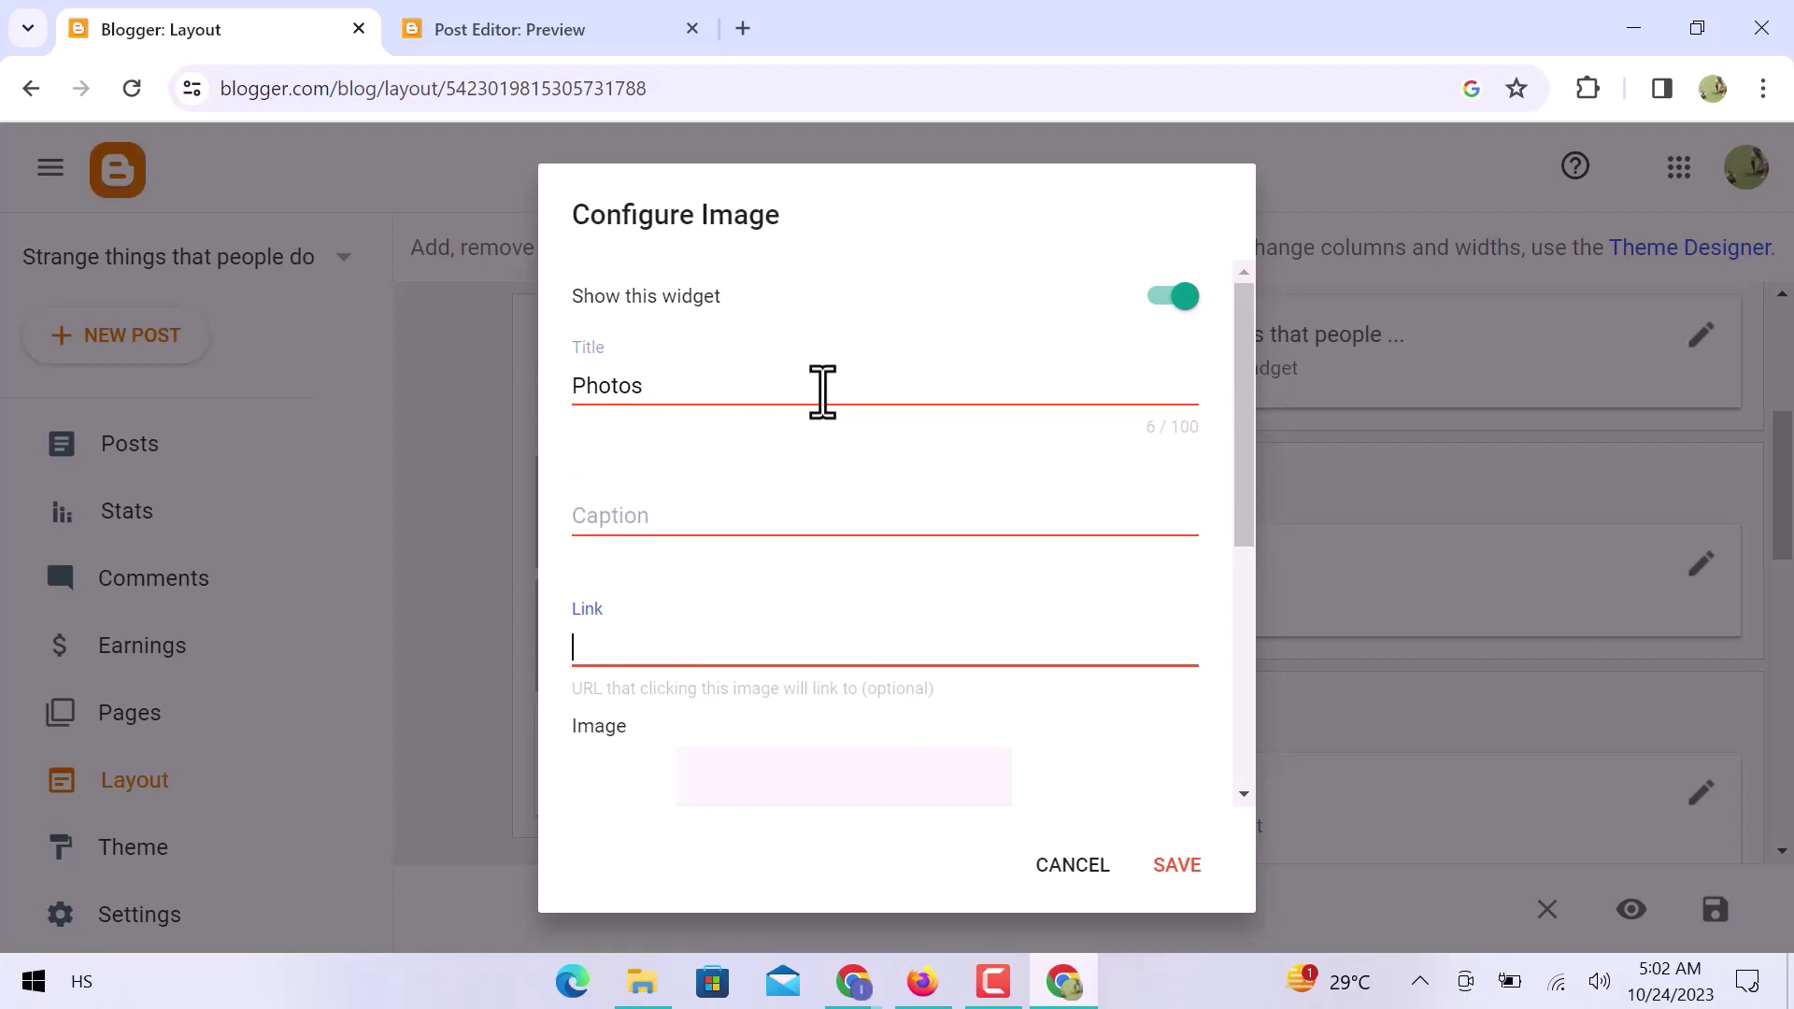
scroll(864, 663, down, 1)
click(864, 699)
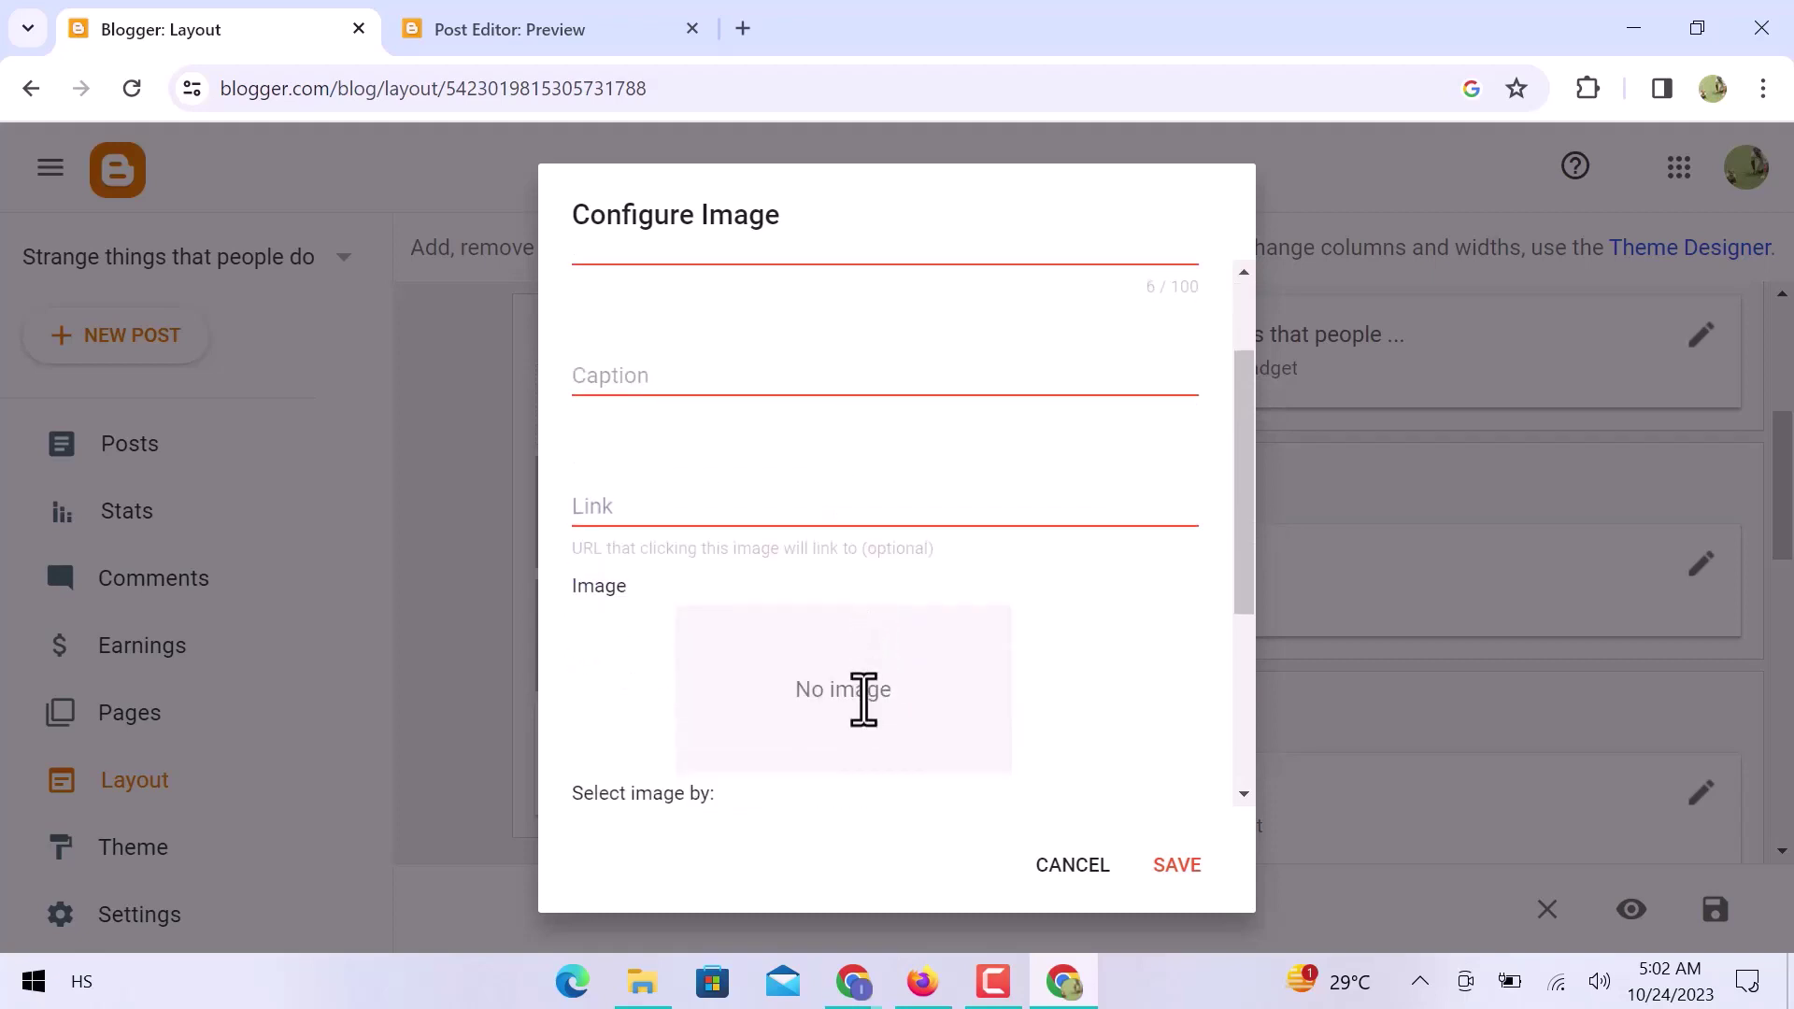
scroll(864, 698, down, 3)
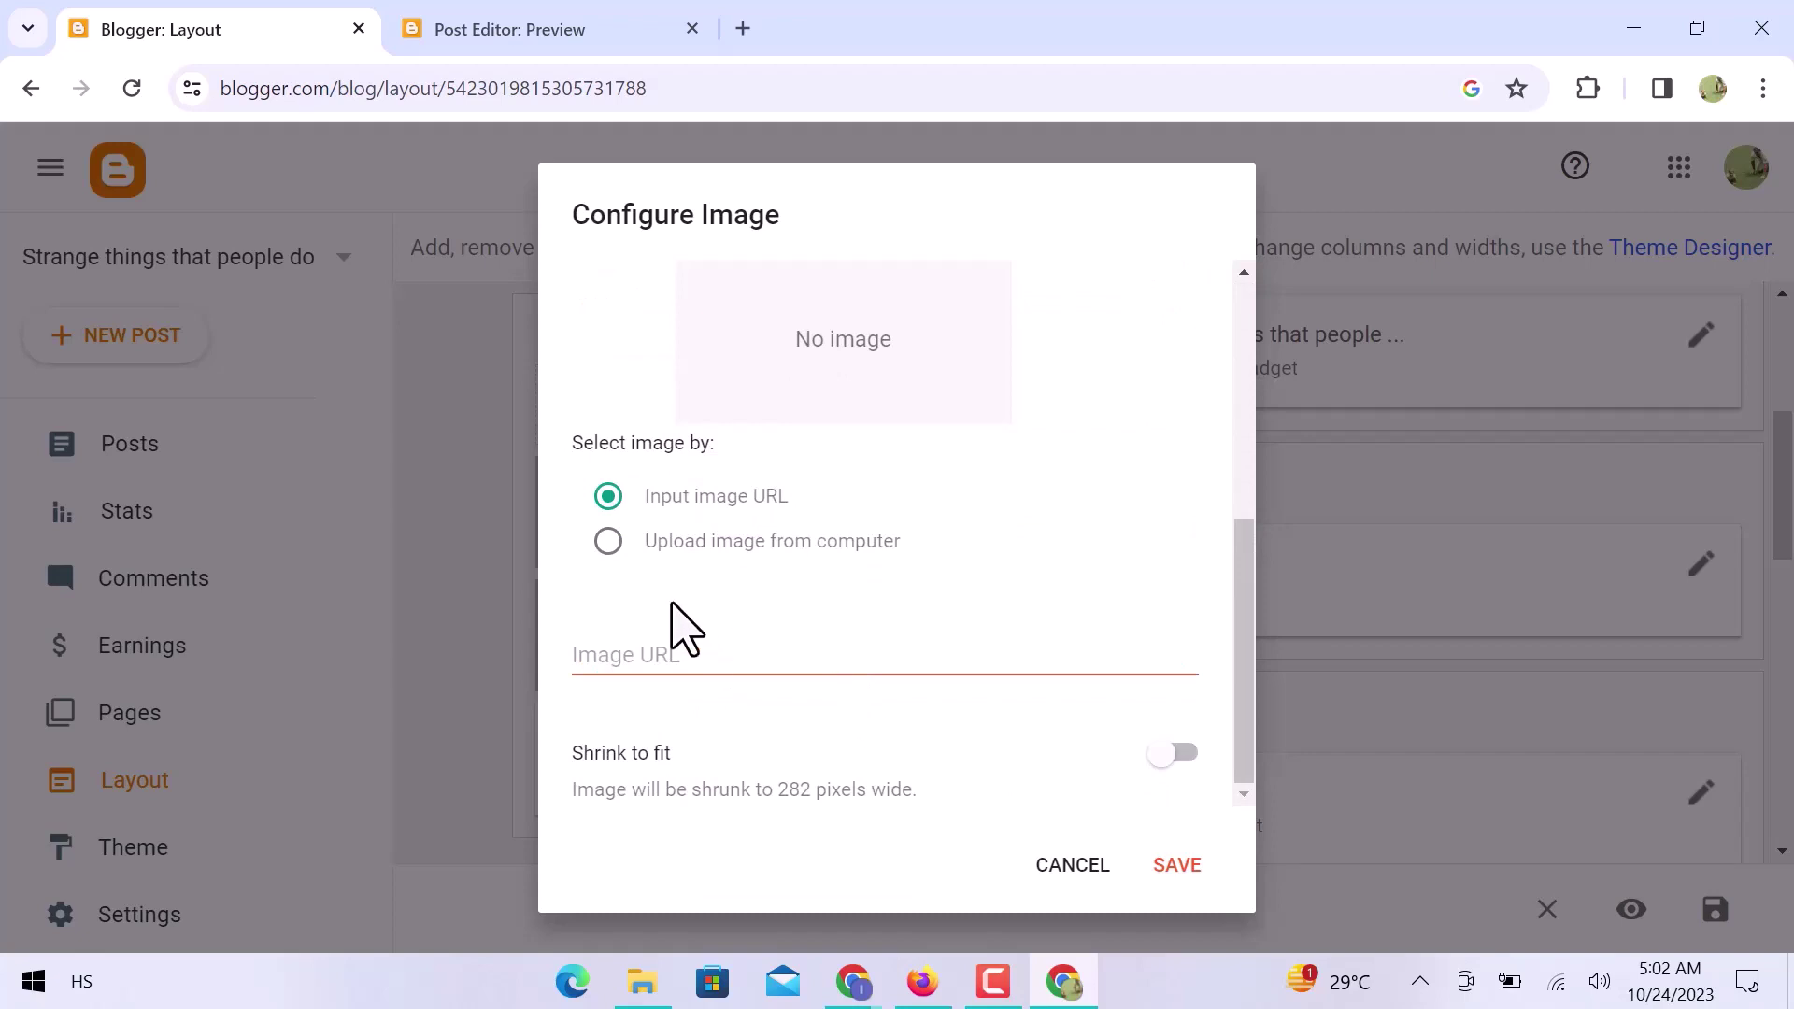
click(607, 542)
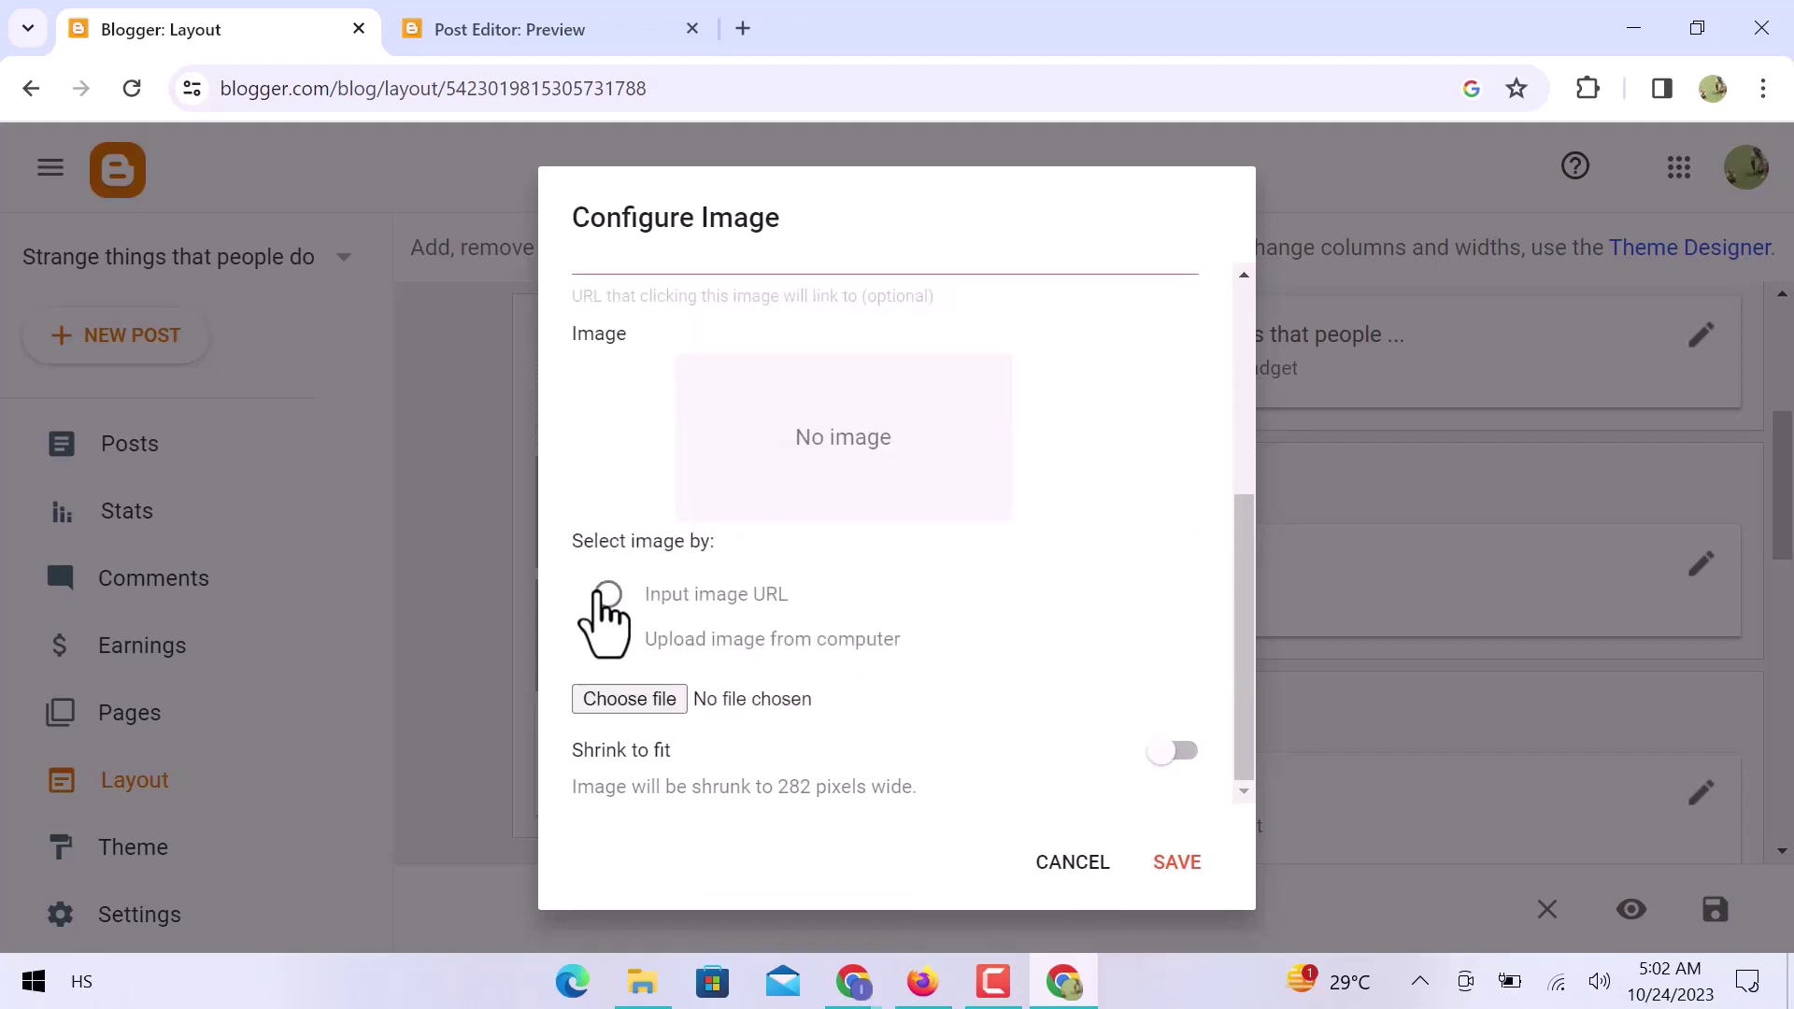
click(607, 595)
scroll(809, 719, down, 1)
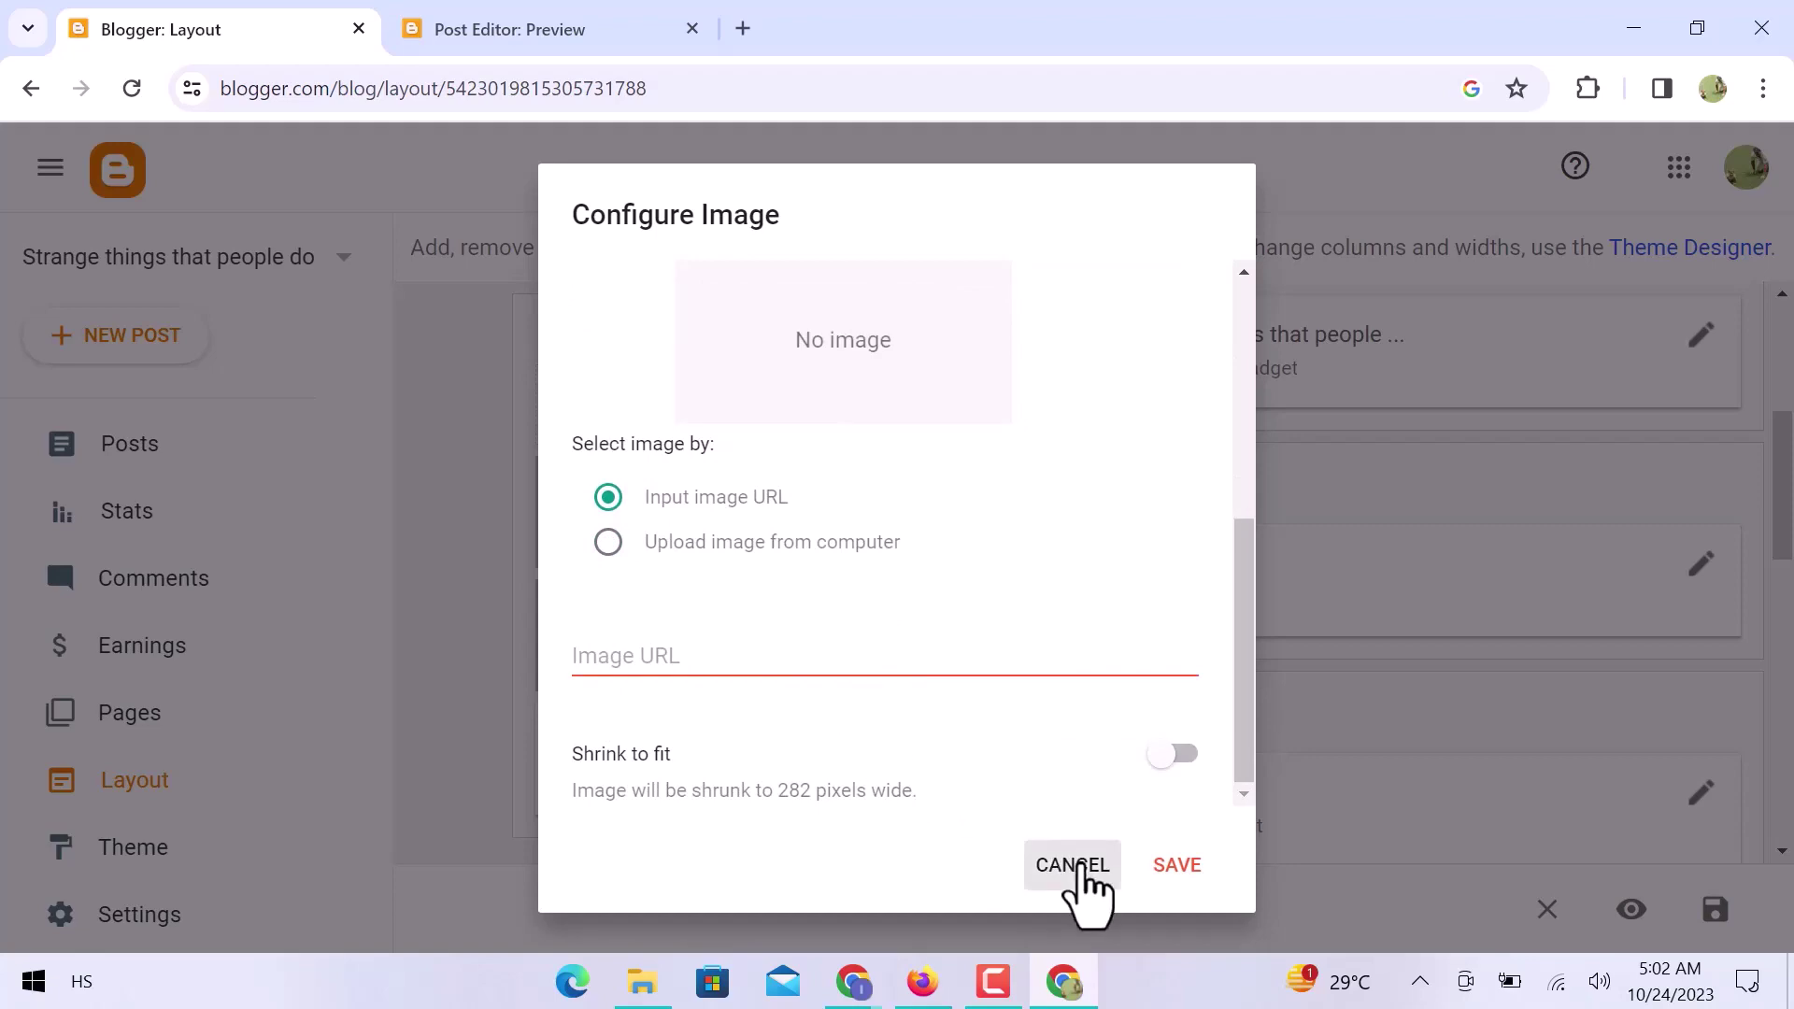
click(1079, 874)
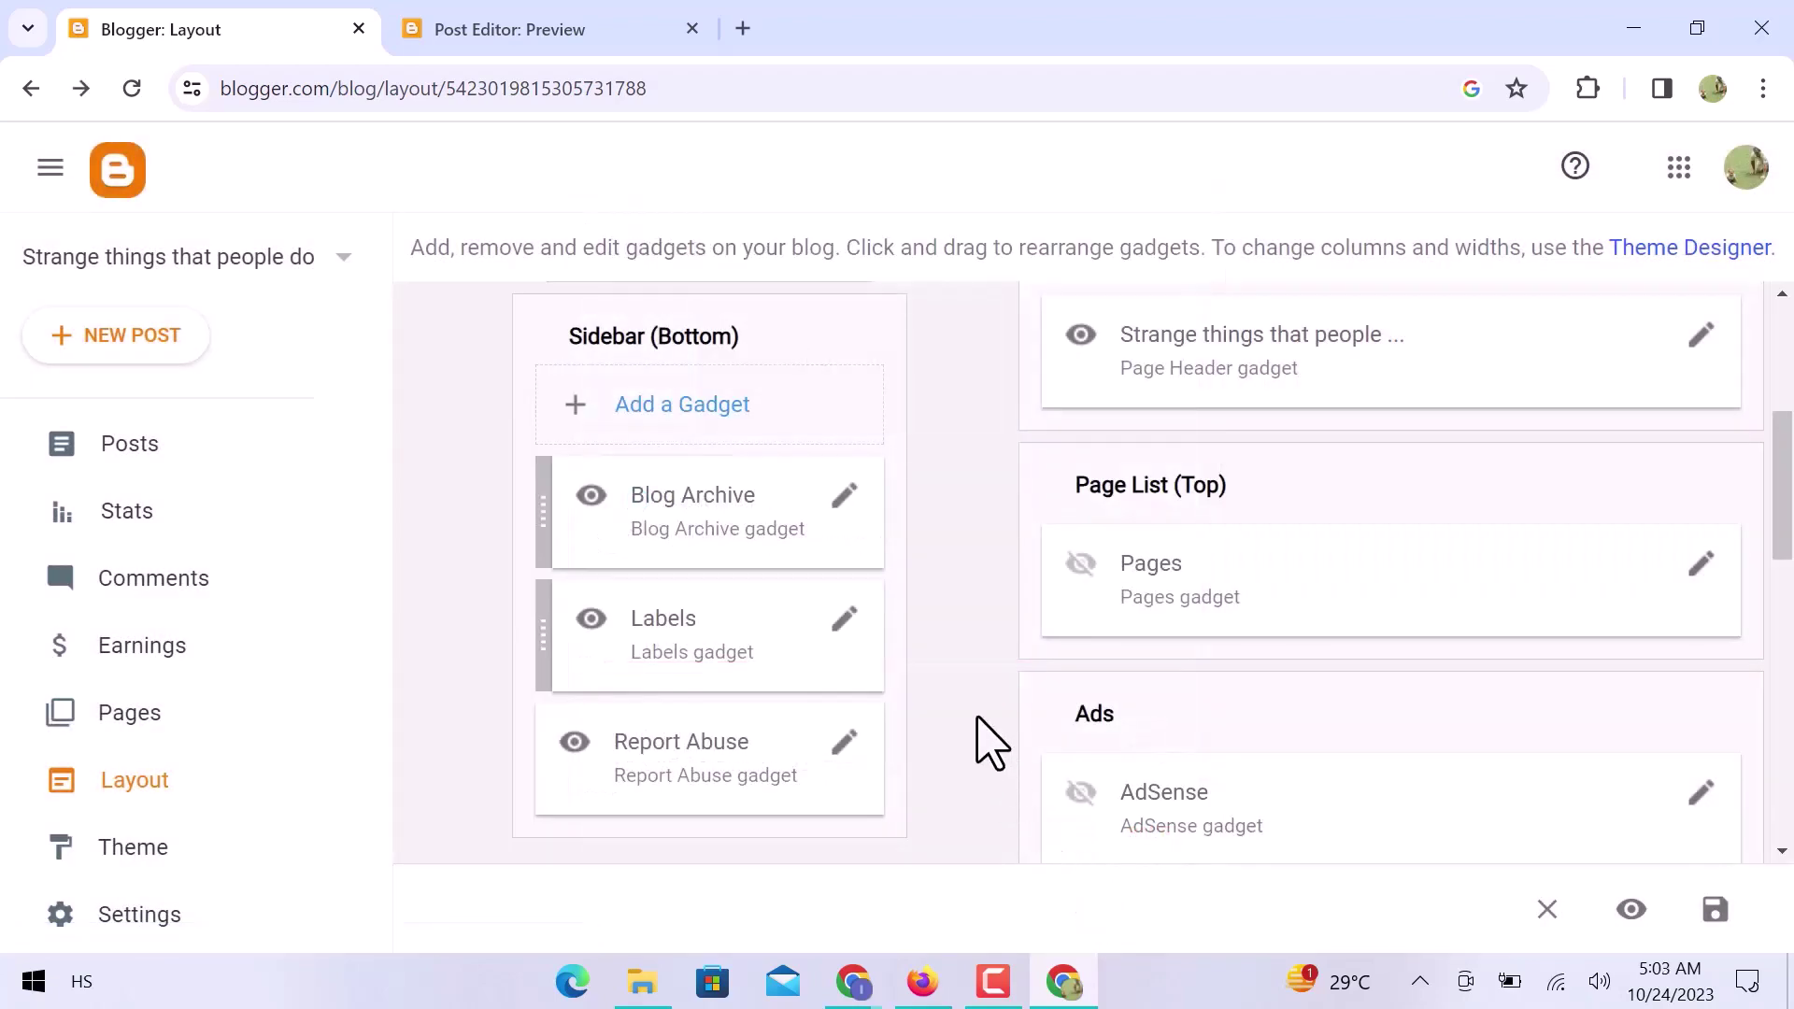
- Look over the remaining layout sections, from the ads and page body down to the footer
scroll(991, 742, down, 4)
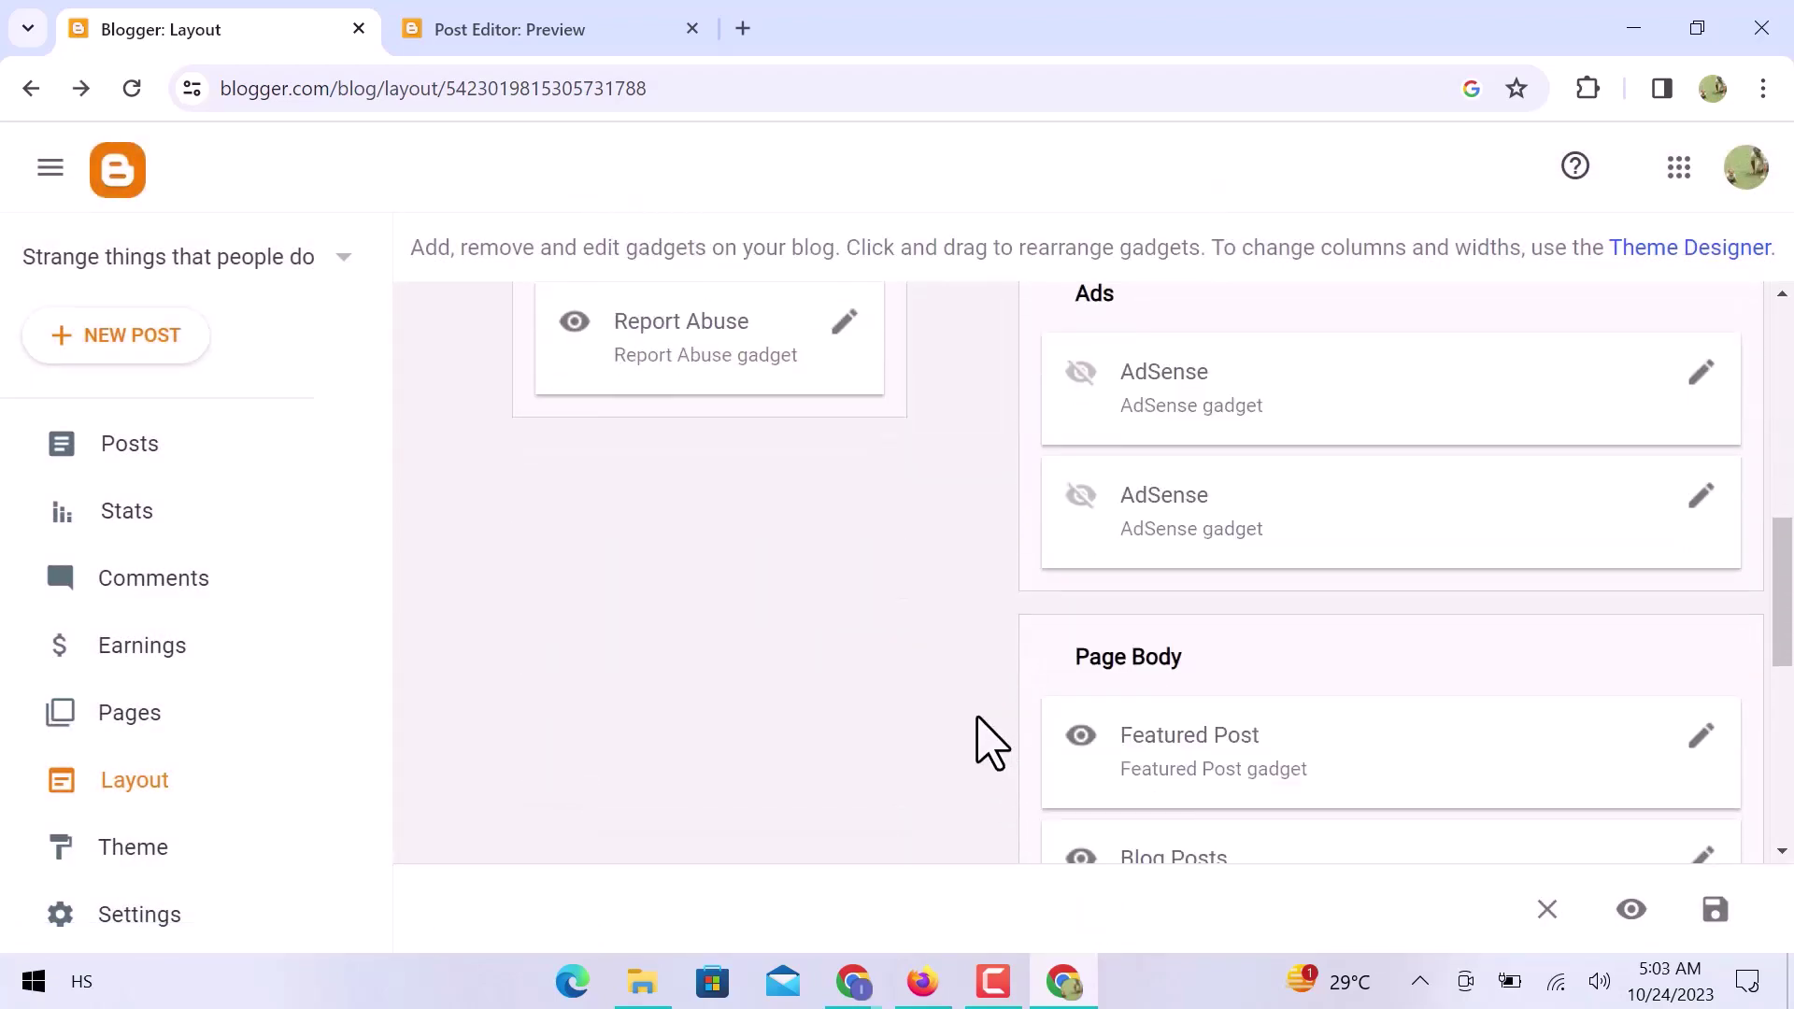
scroll(990, 743, down, 7)
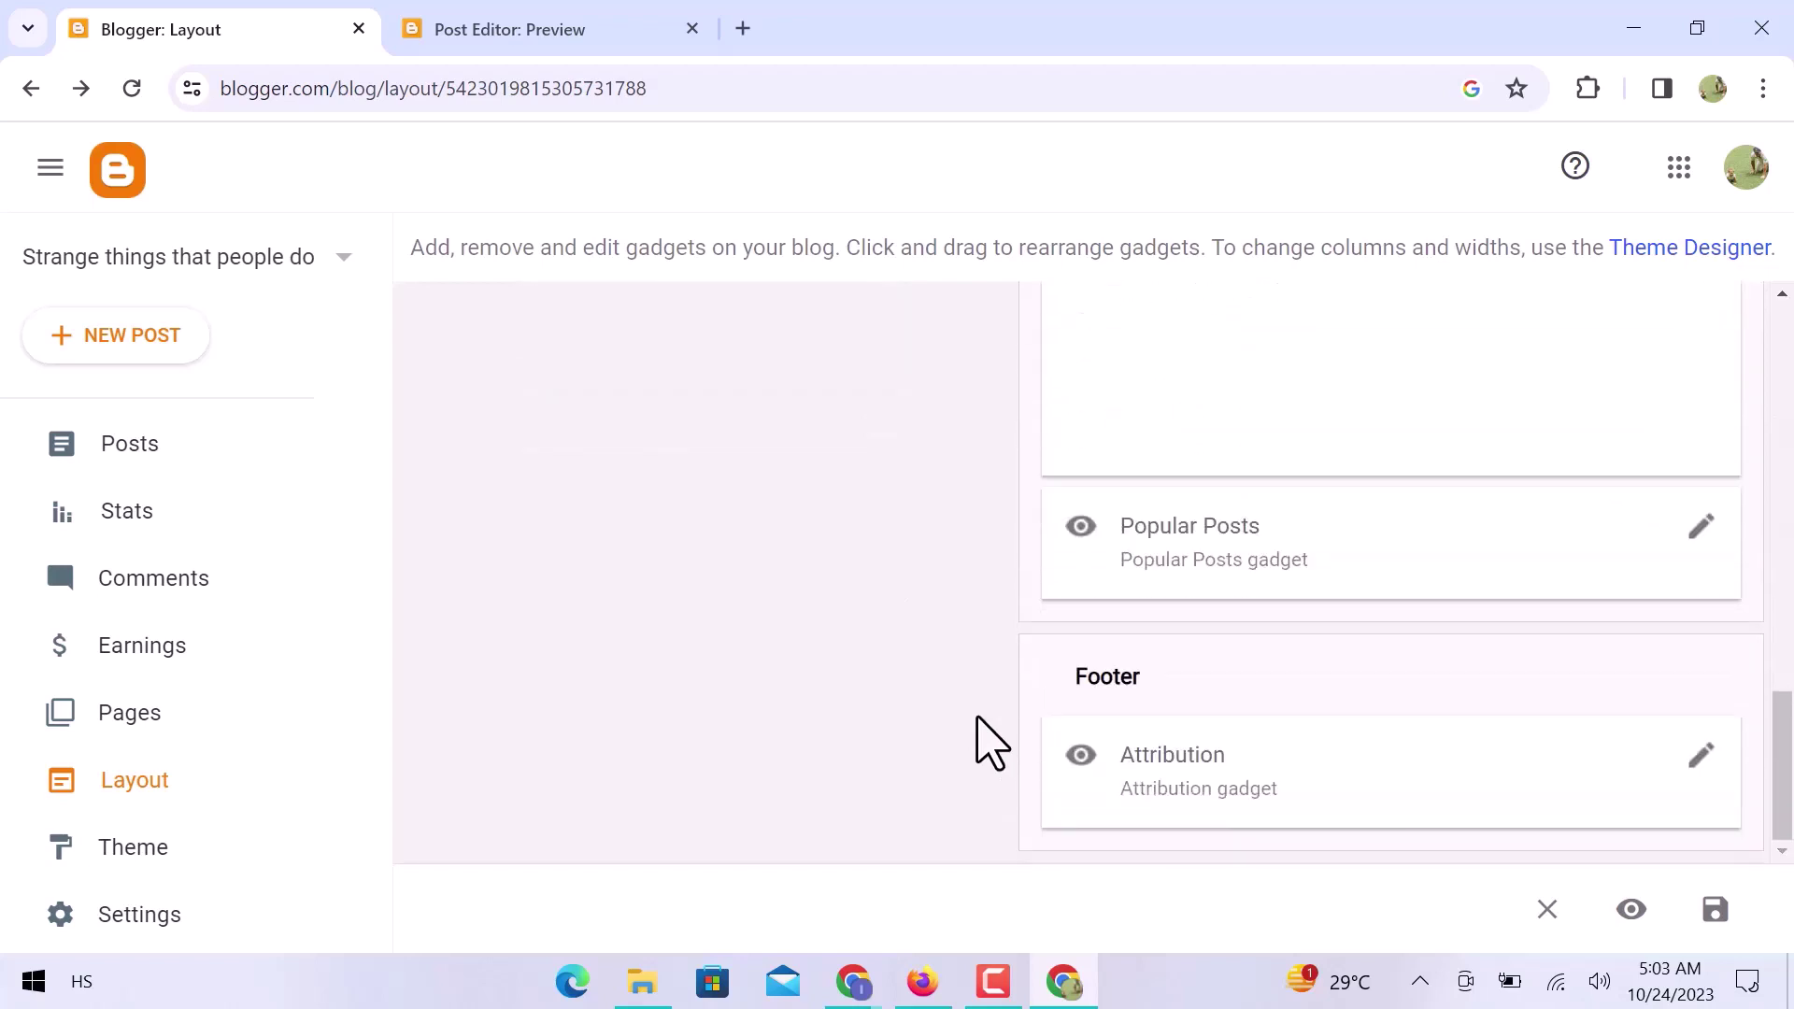
scroll(875, 708, up, 12)
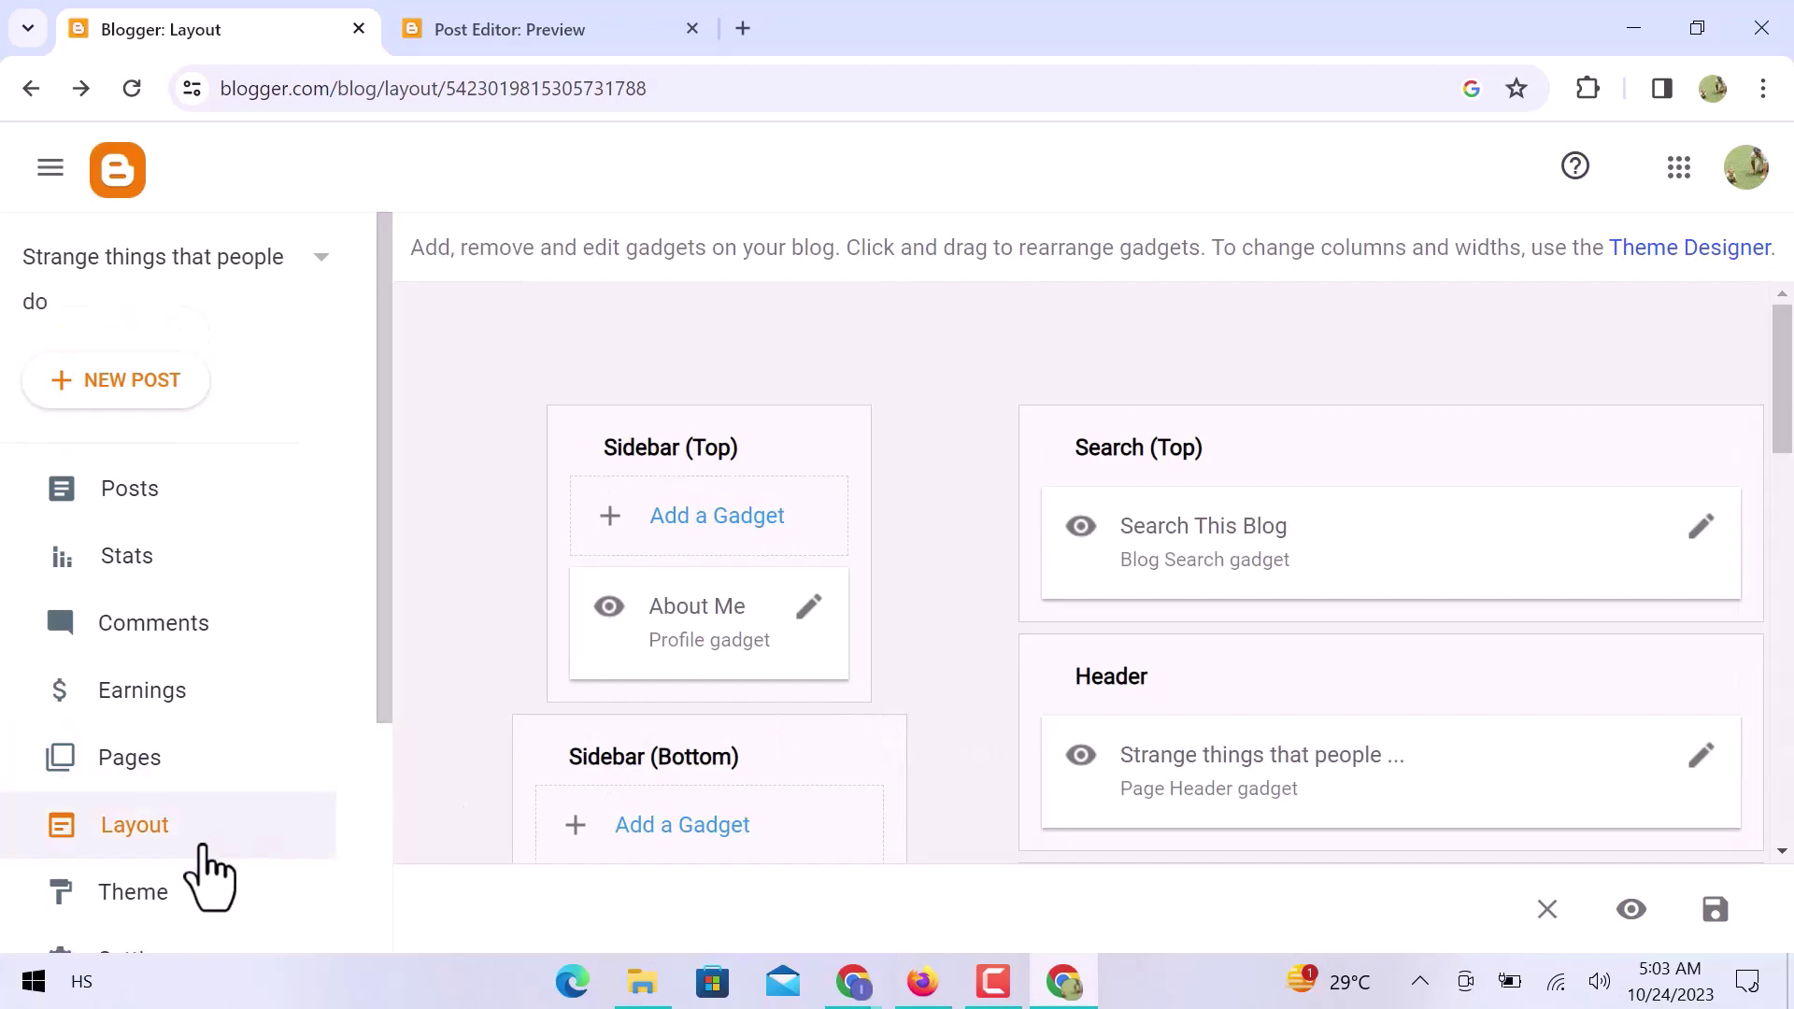
- Browse the blog's theme gallery and apply the Notable Light theme
scroll(210, 841, down, 3)
click(205, 639)
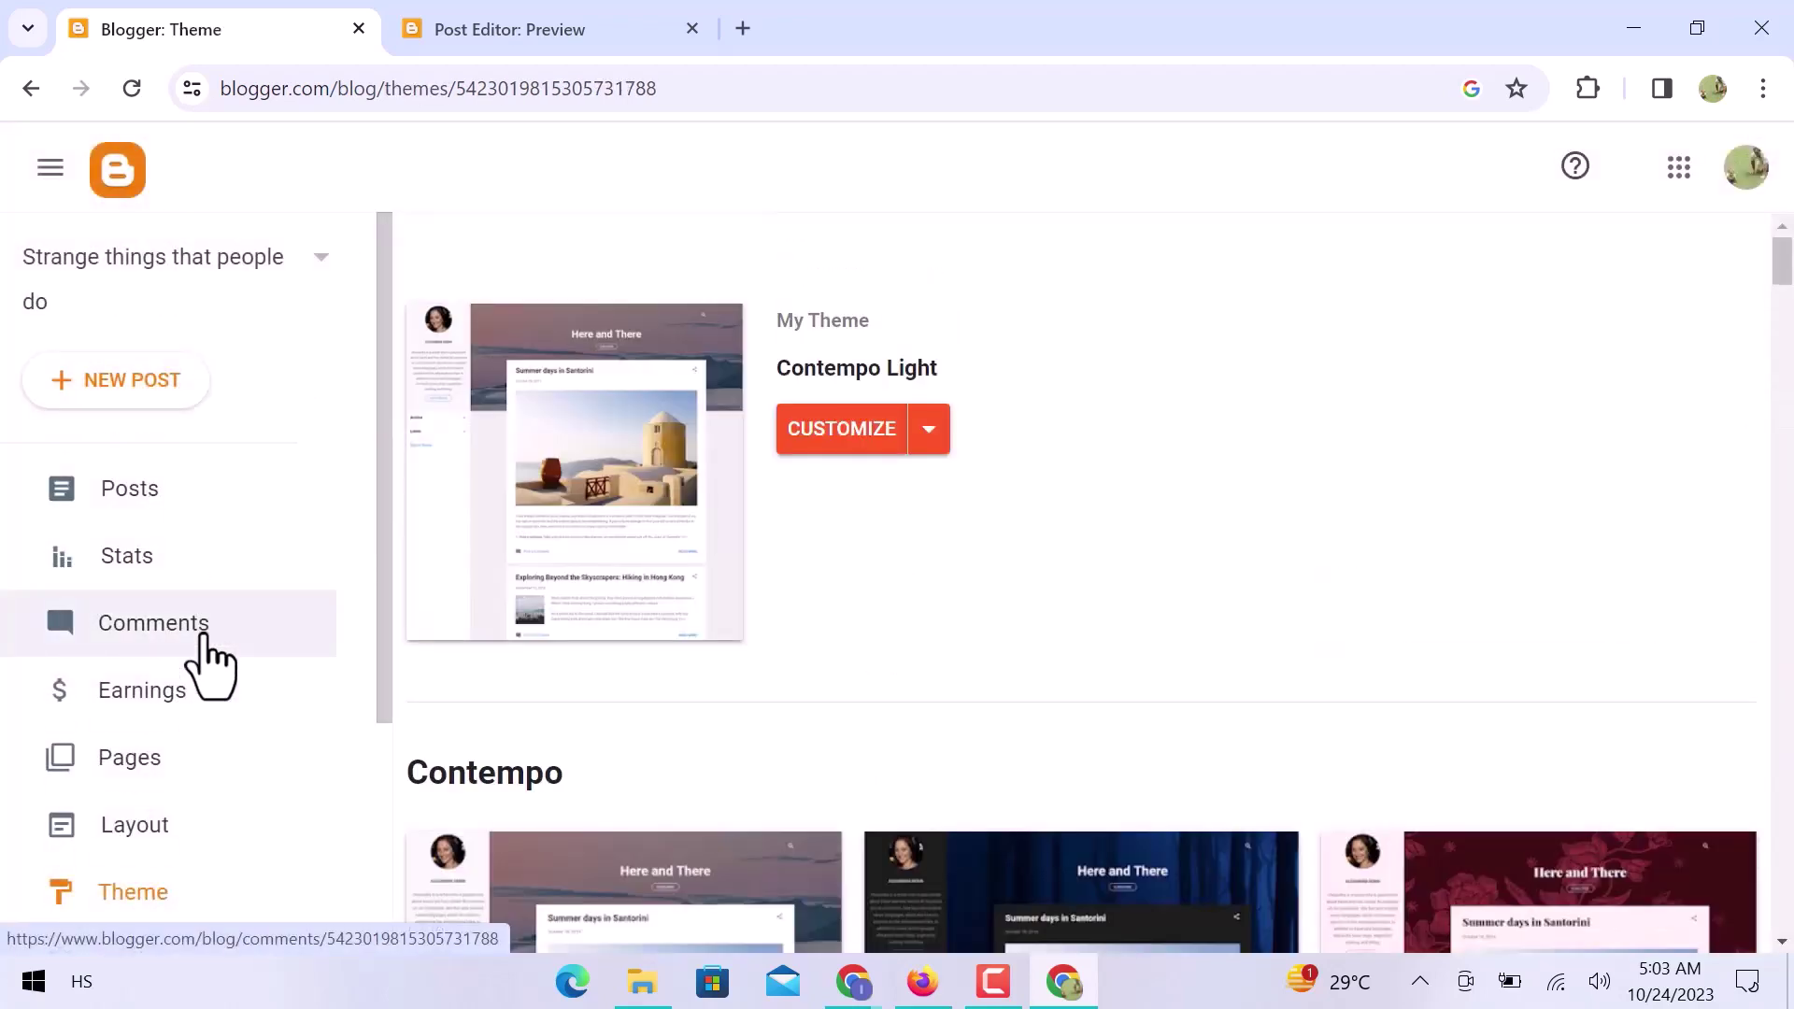
scroll(958, 659, down, 5)
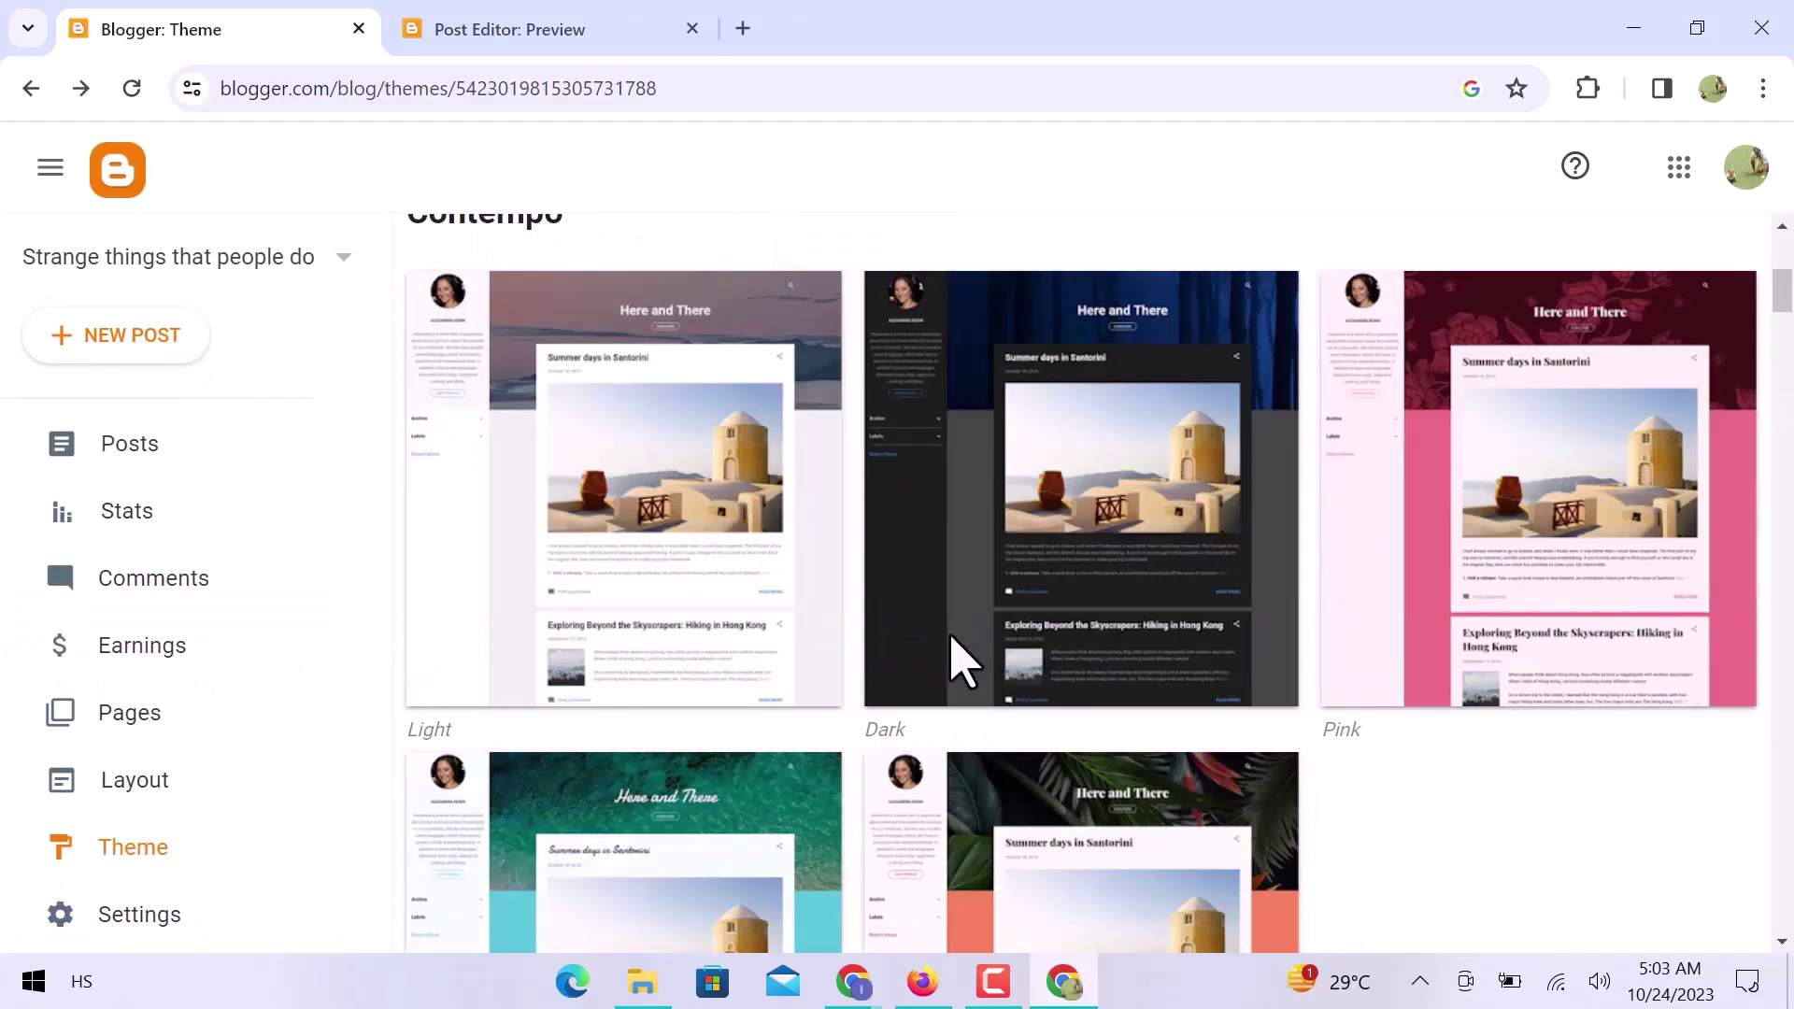
scroll(951, 638, down, 10)
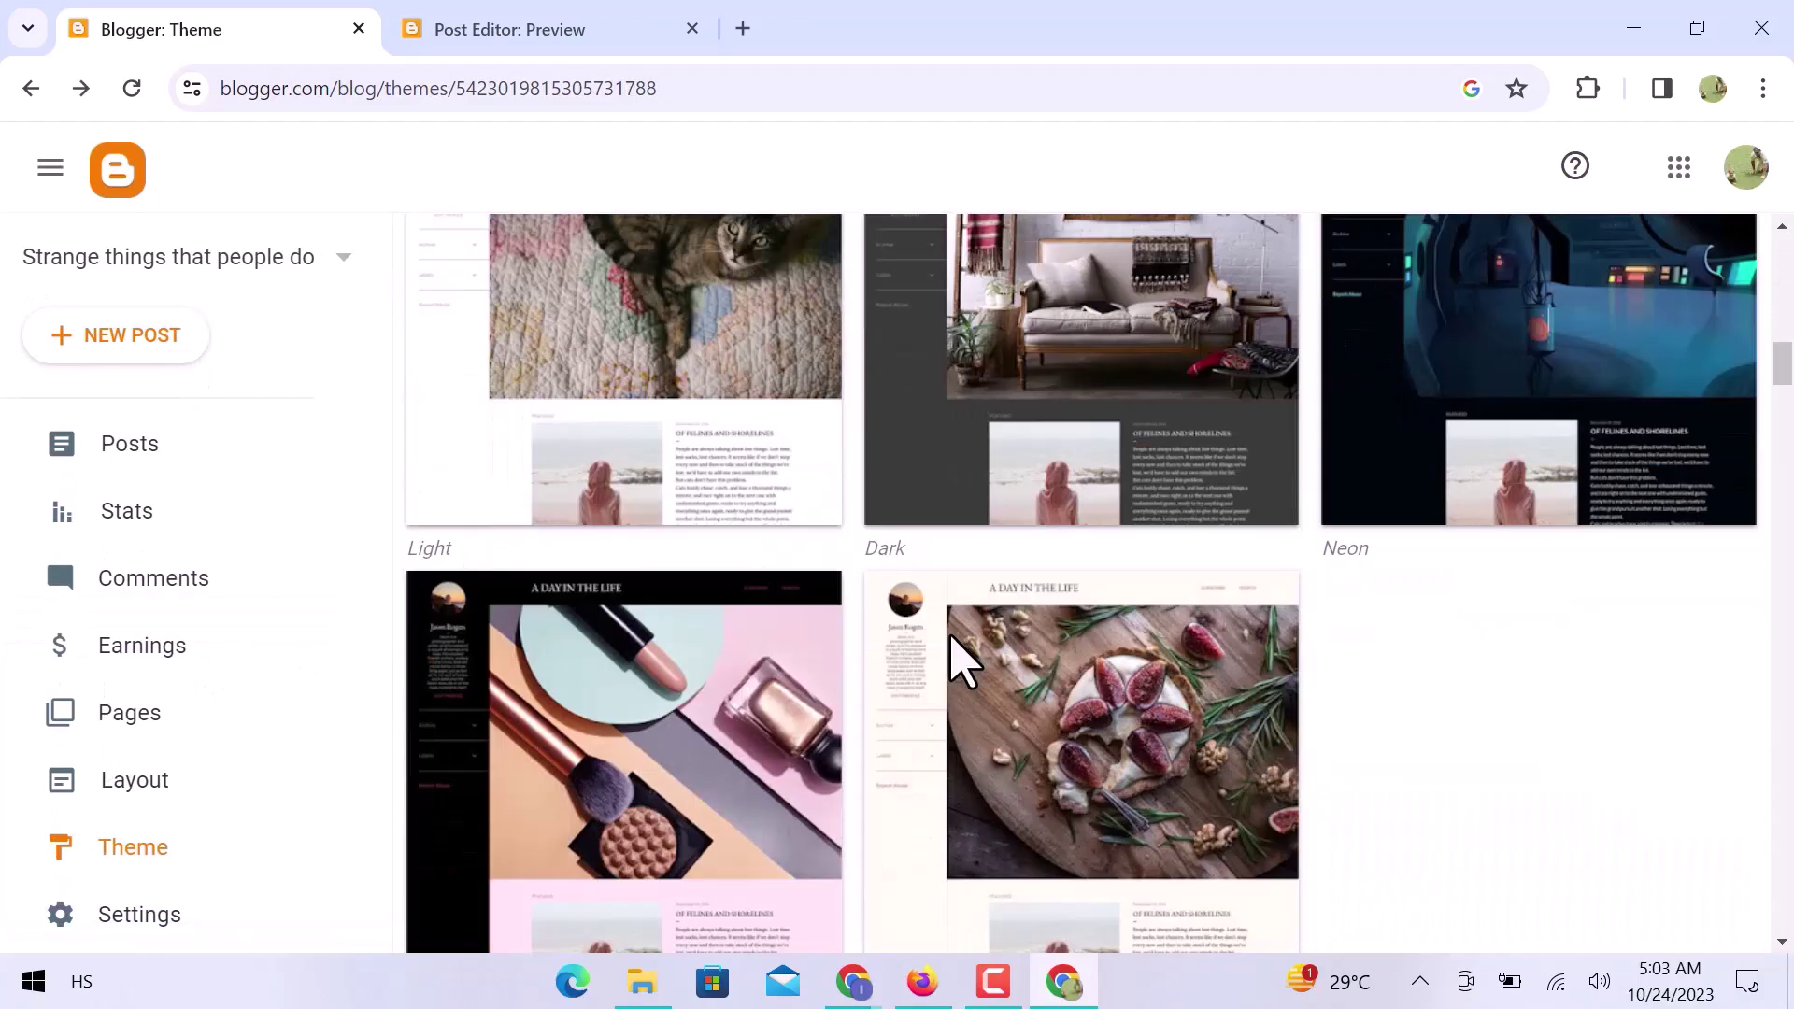
scroll(955, 665, down, 10)
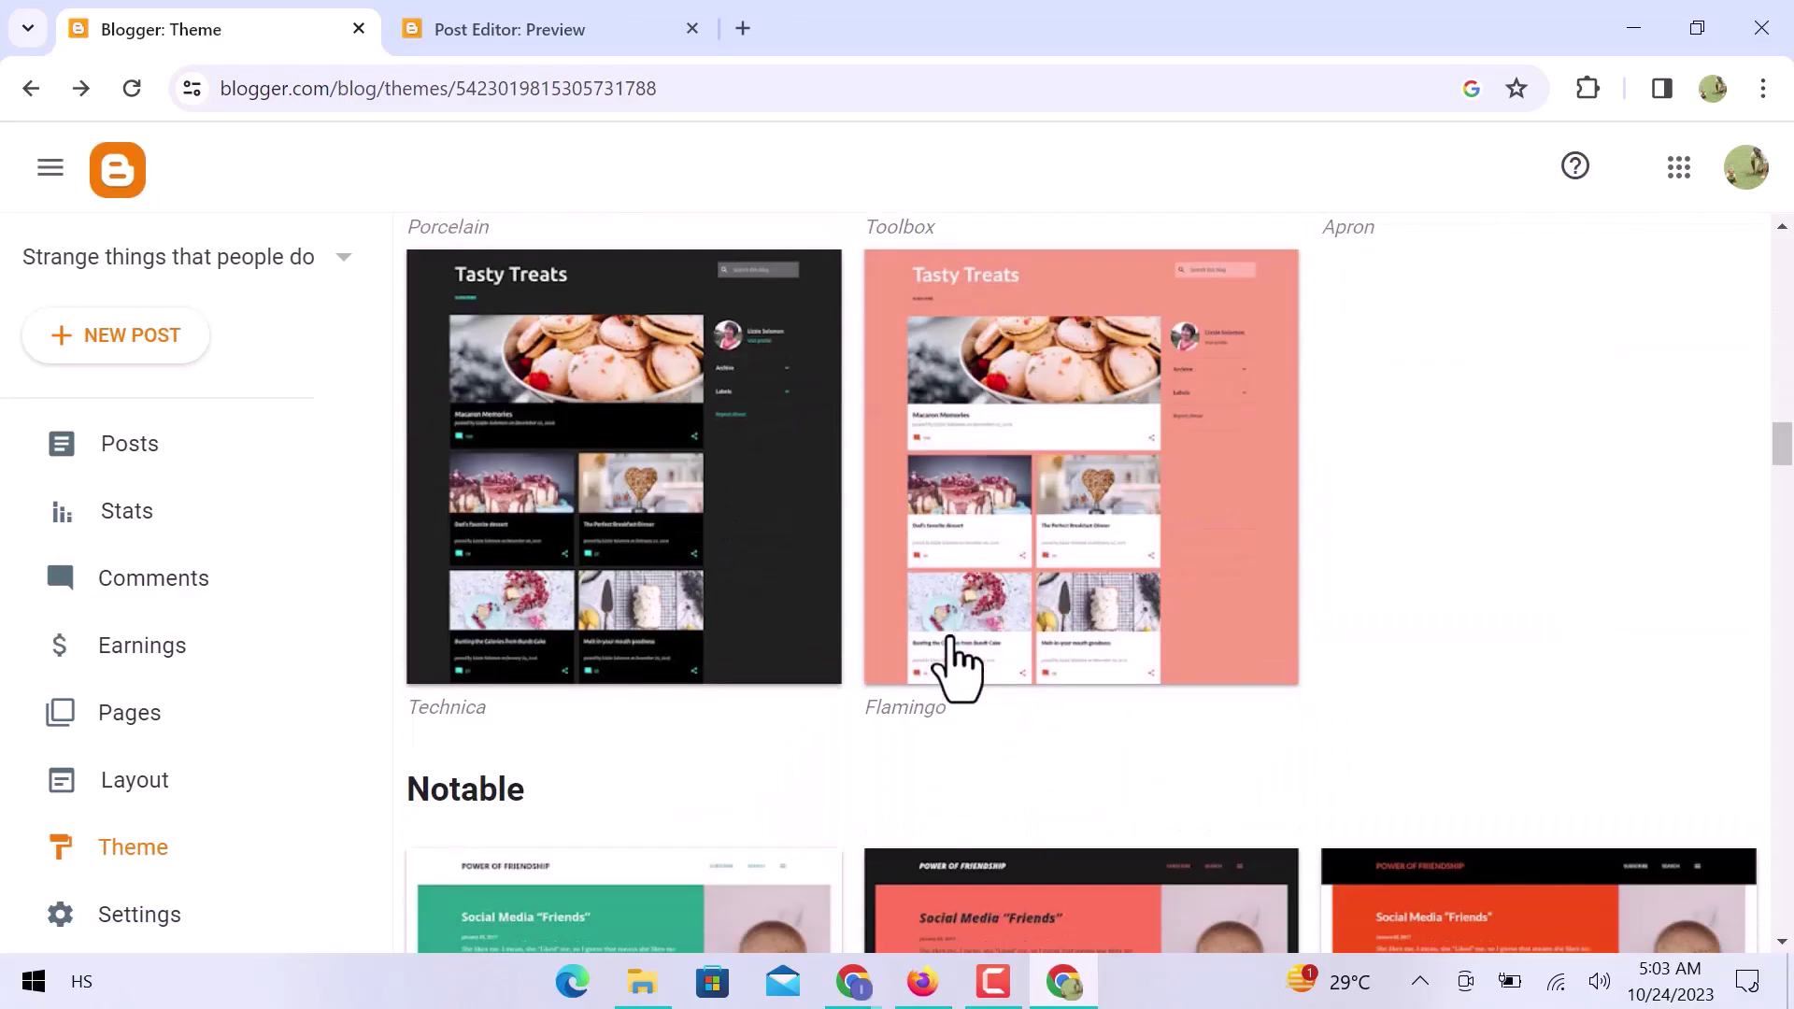
scroll(950, 640, down, 5)
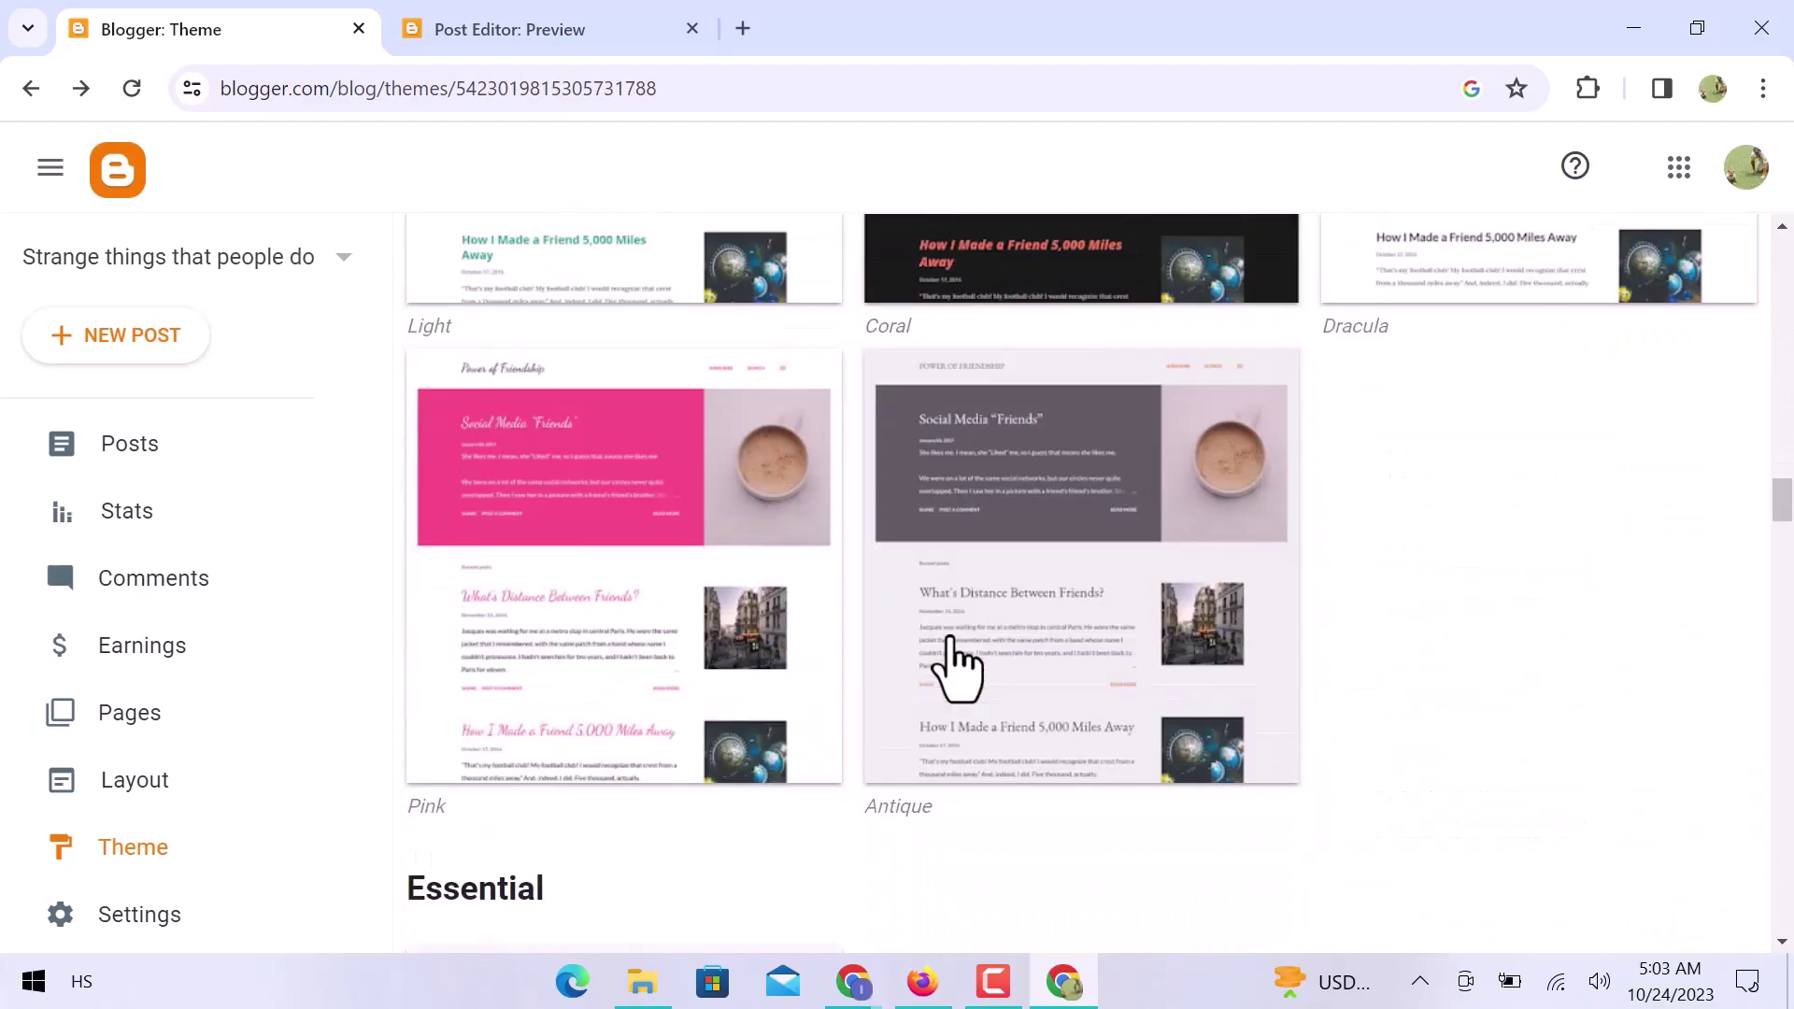
scroll(951, 640, up, 6)
click(643, 579)
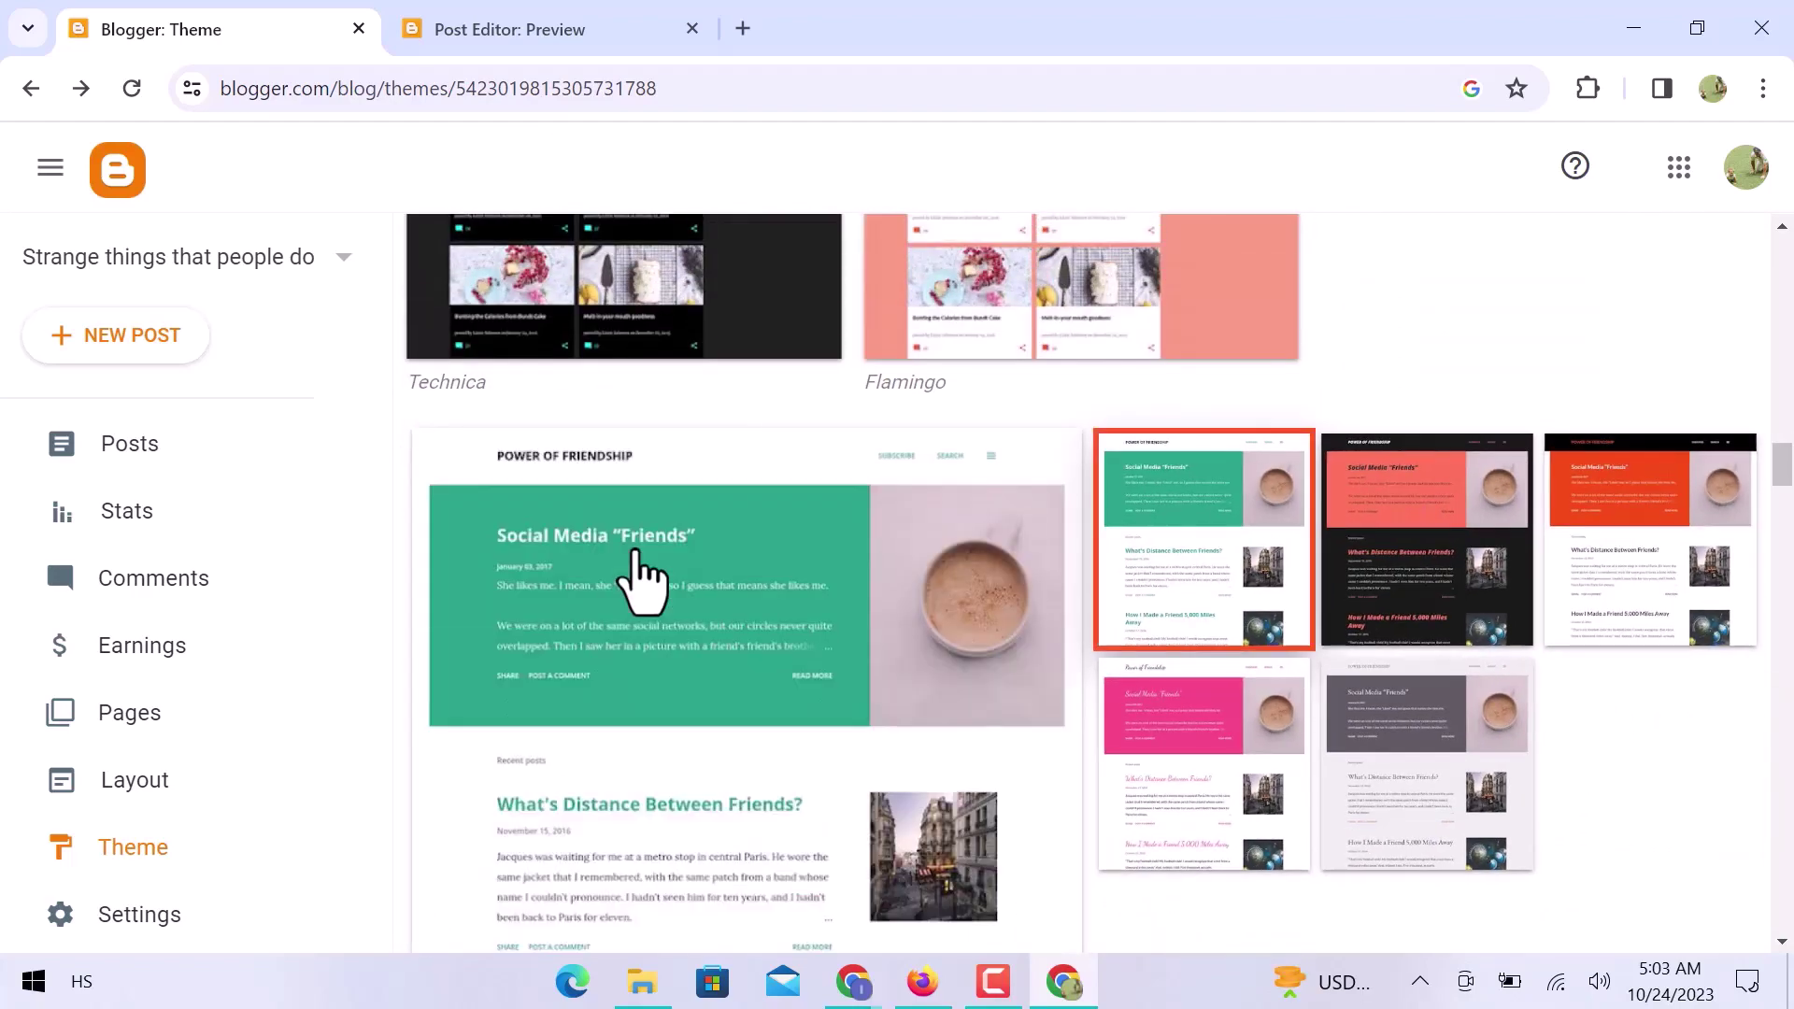
click(734, 691)
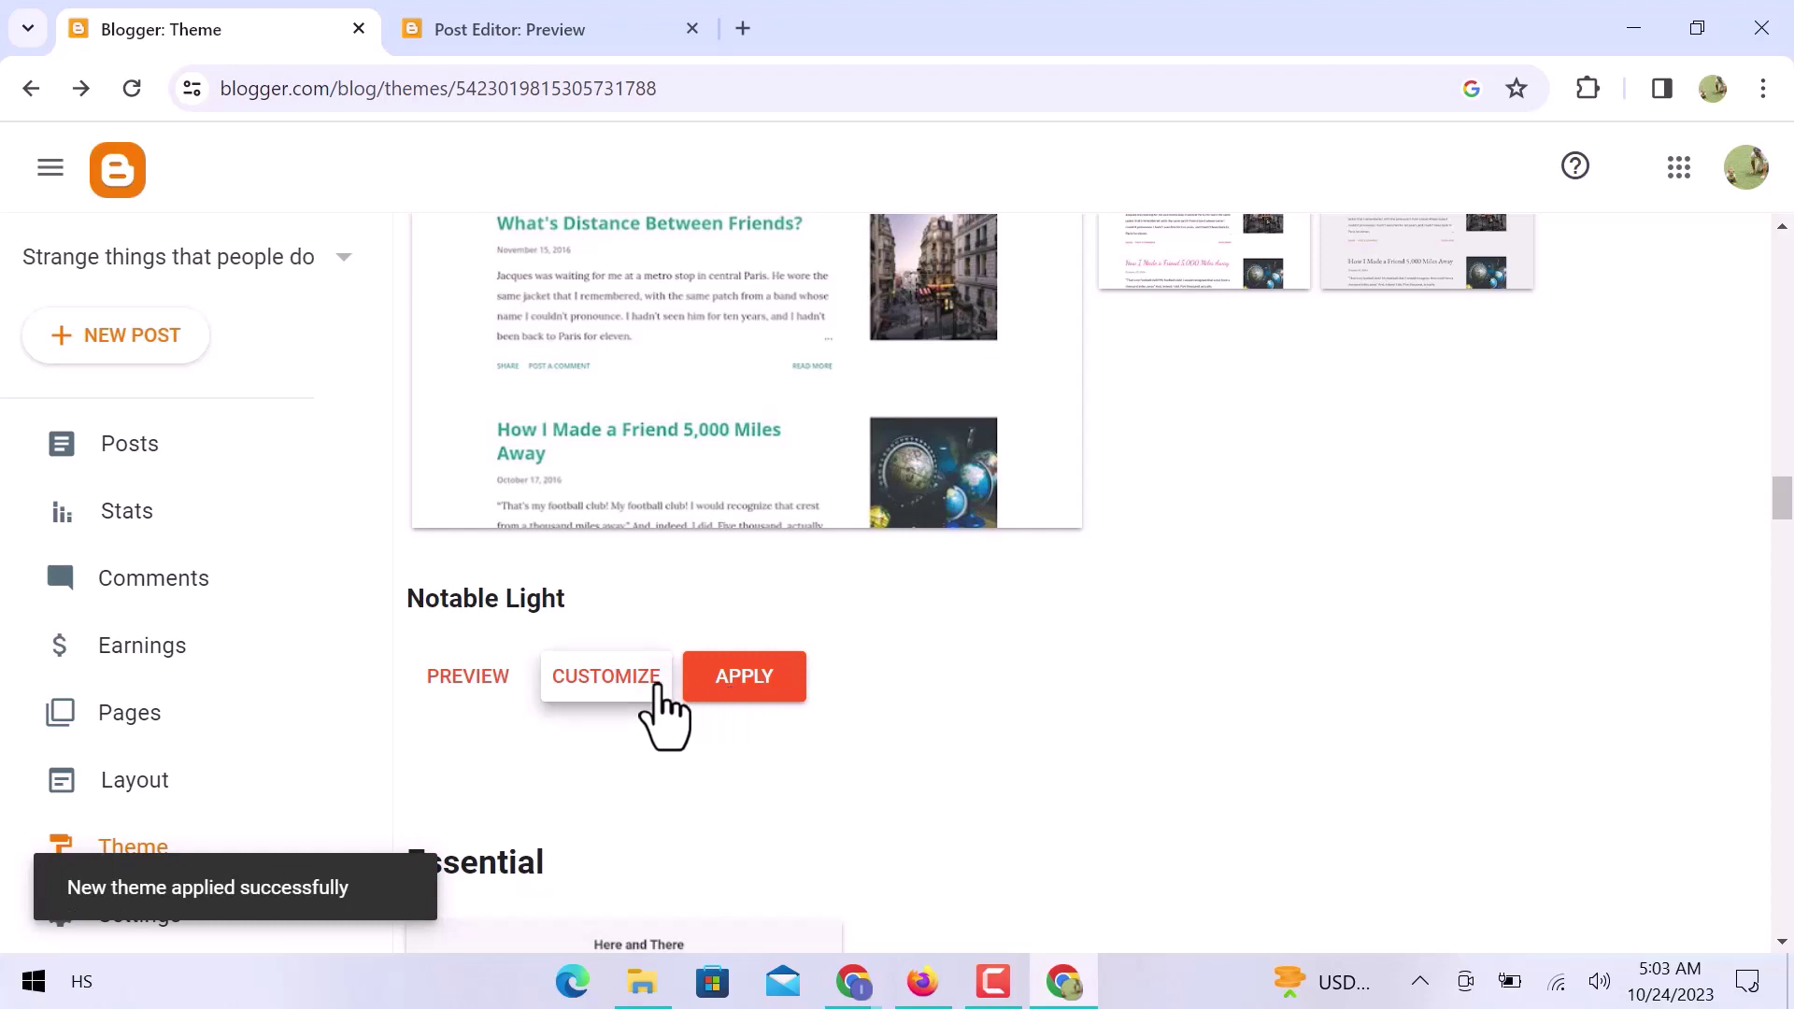
- Customize the Notable Light theme with the spotlight on an orange backdrop from The Arts category as background image
click(657, 686)
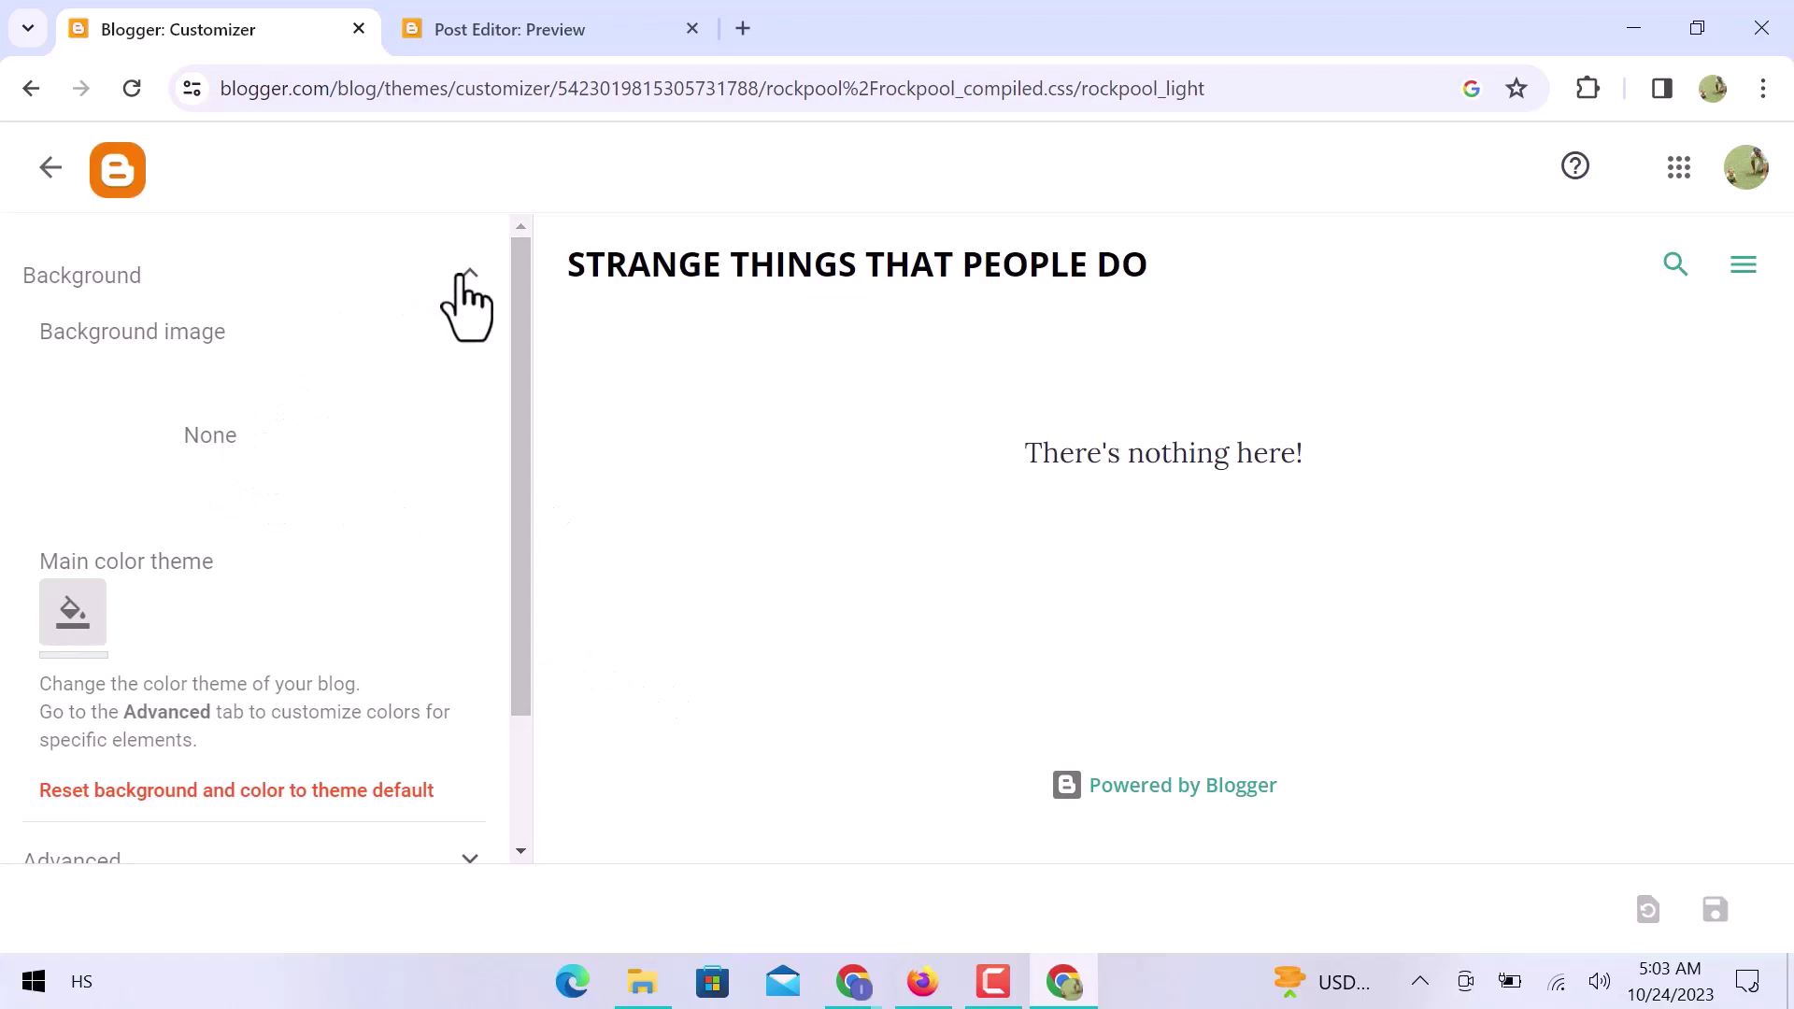
click(240, 432)
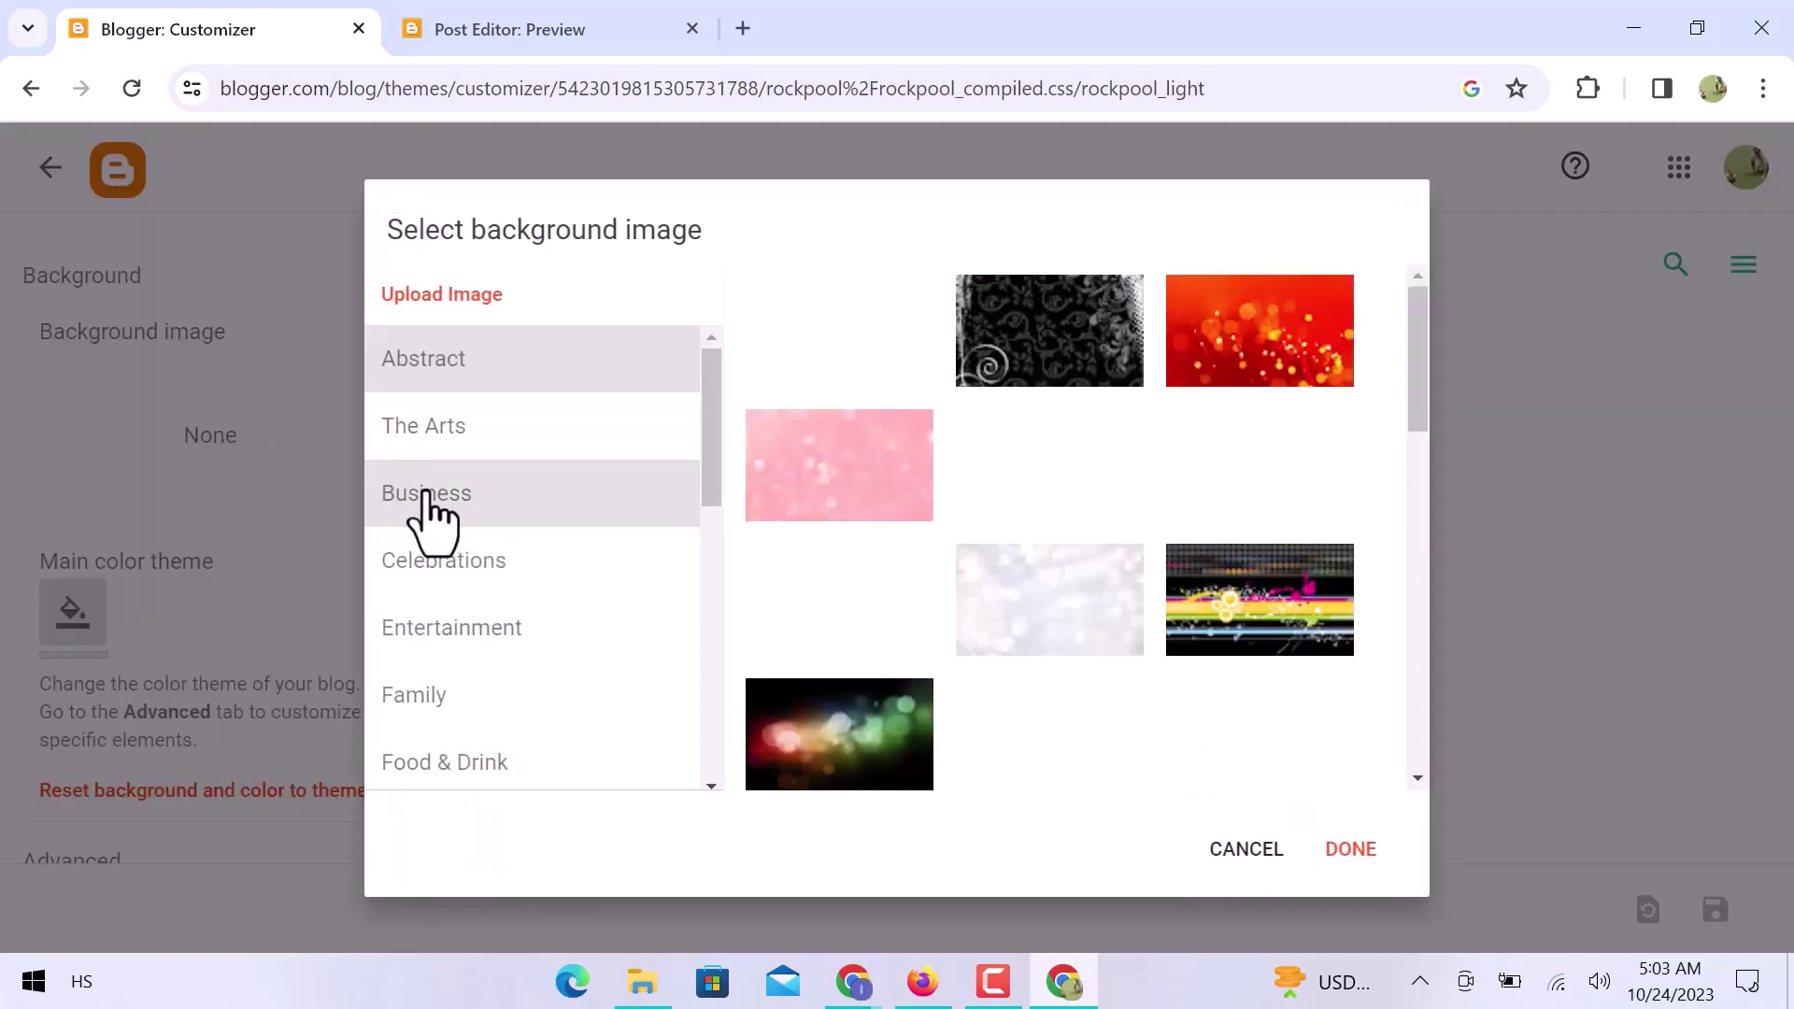
click(542, 431)
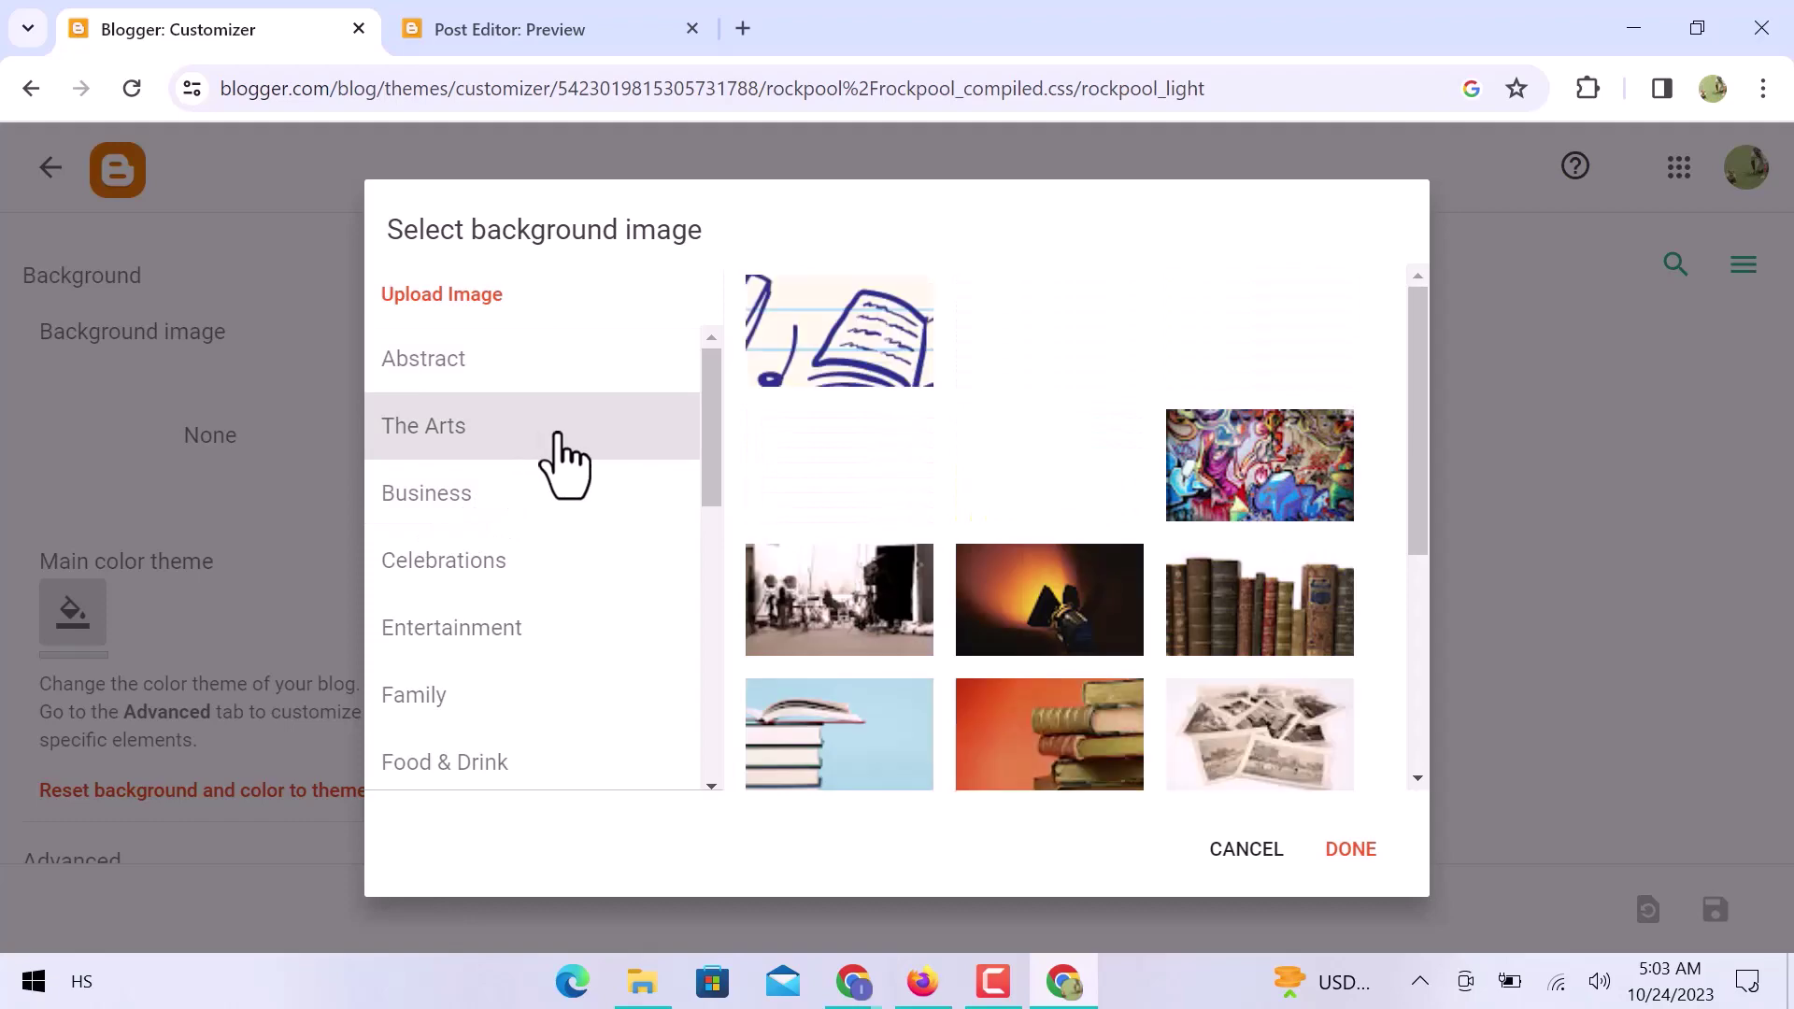
click(996, 612)
click(1361, 865)
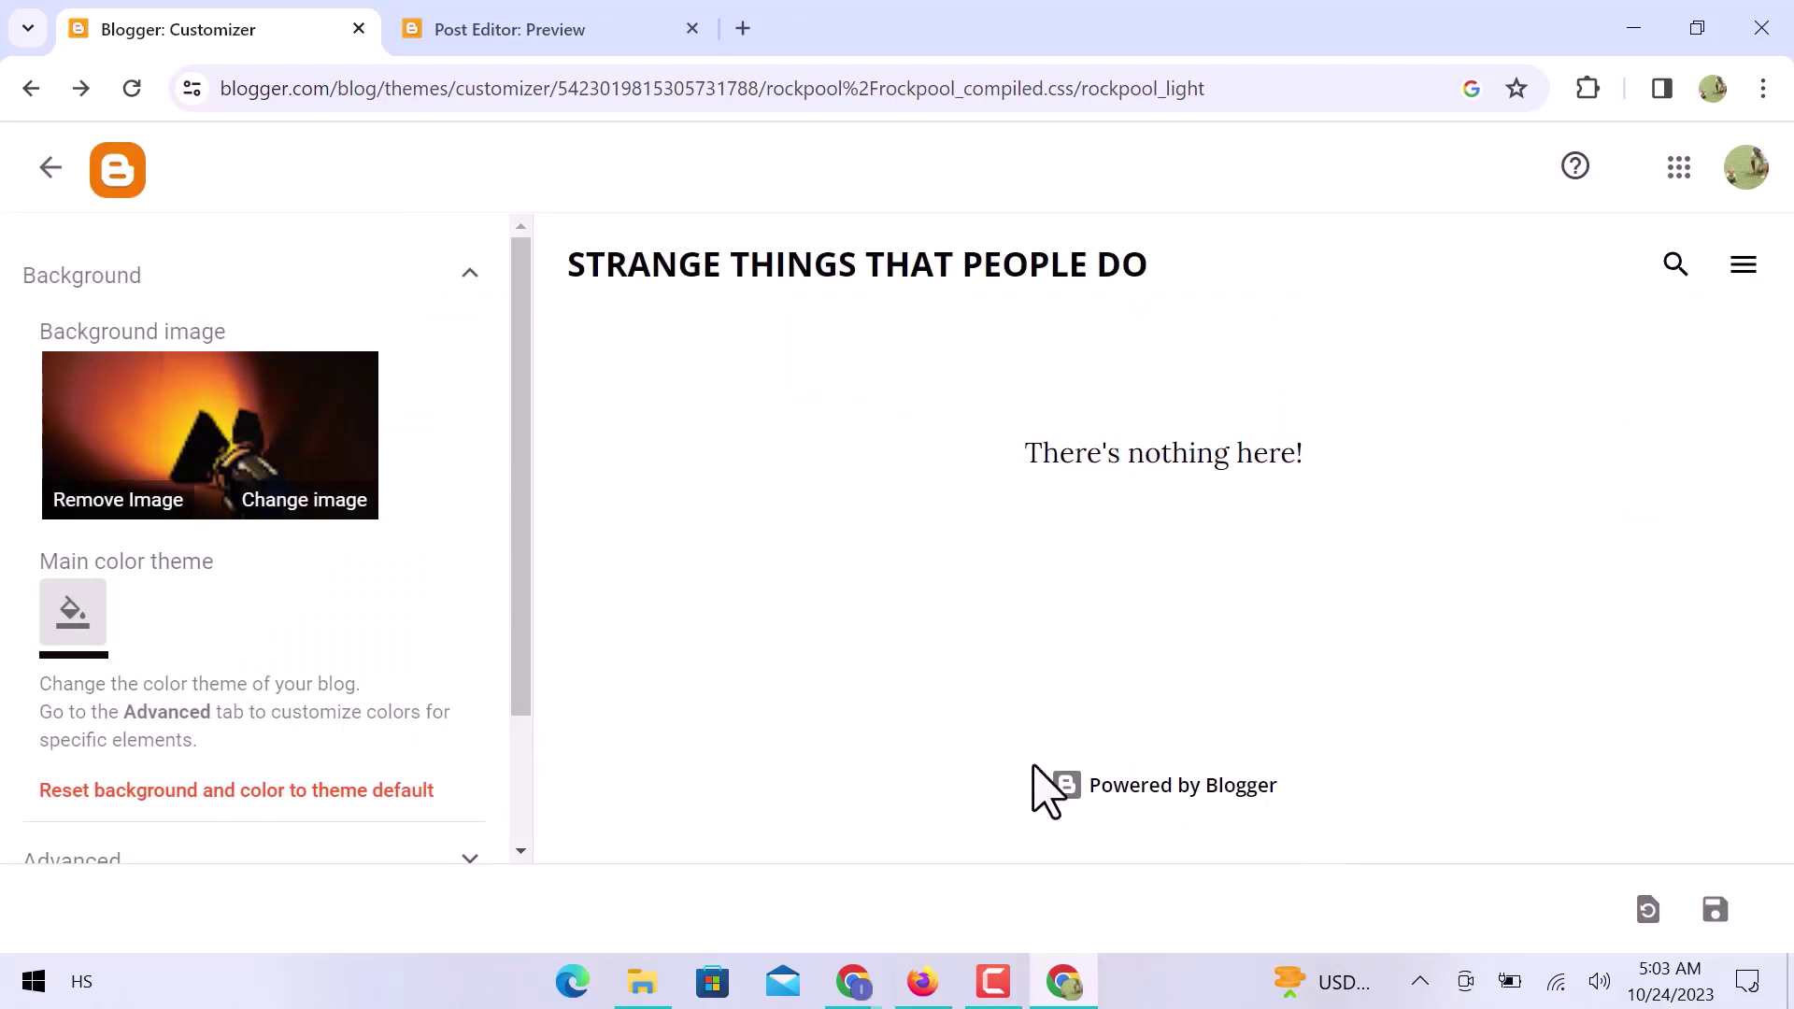
- Set the theme's main color to Red #D52C1F
click(75, 624)
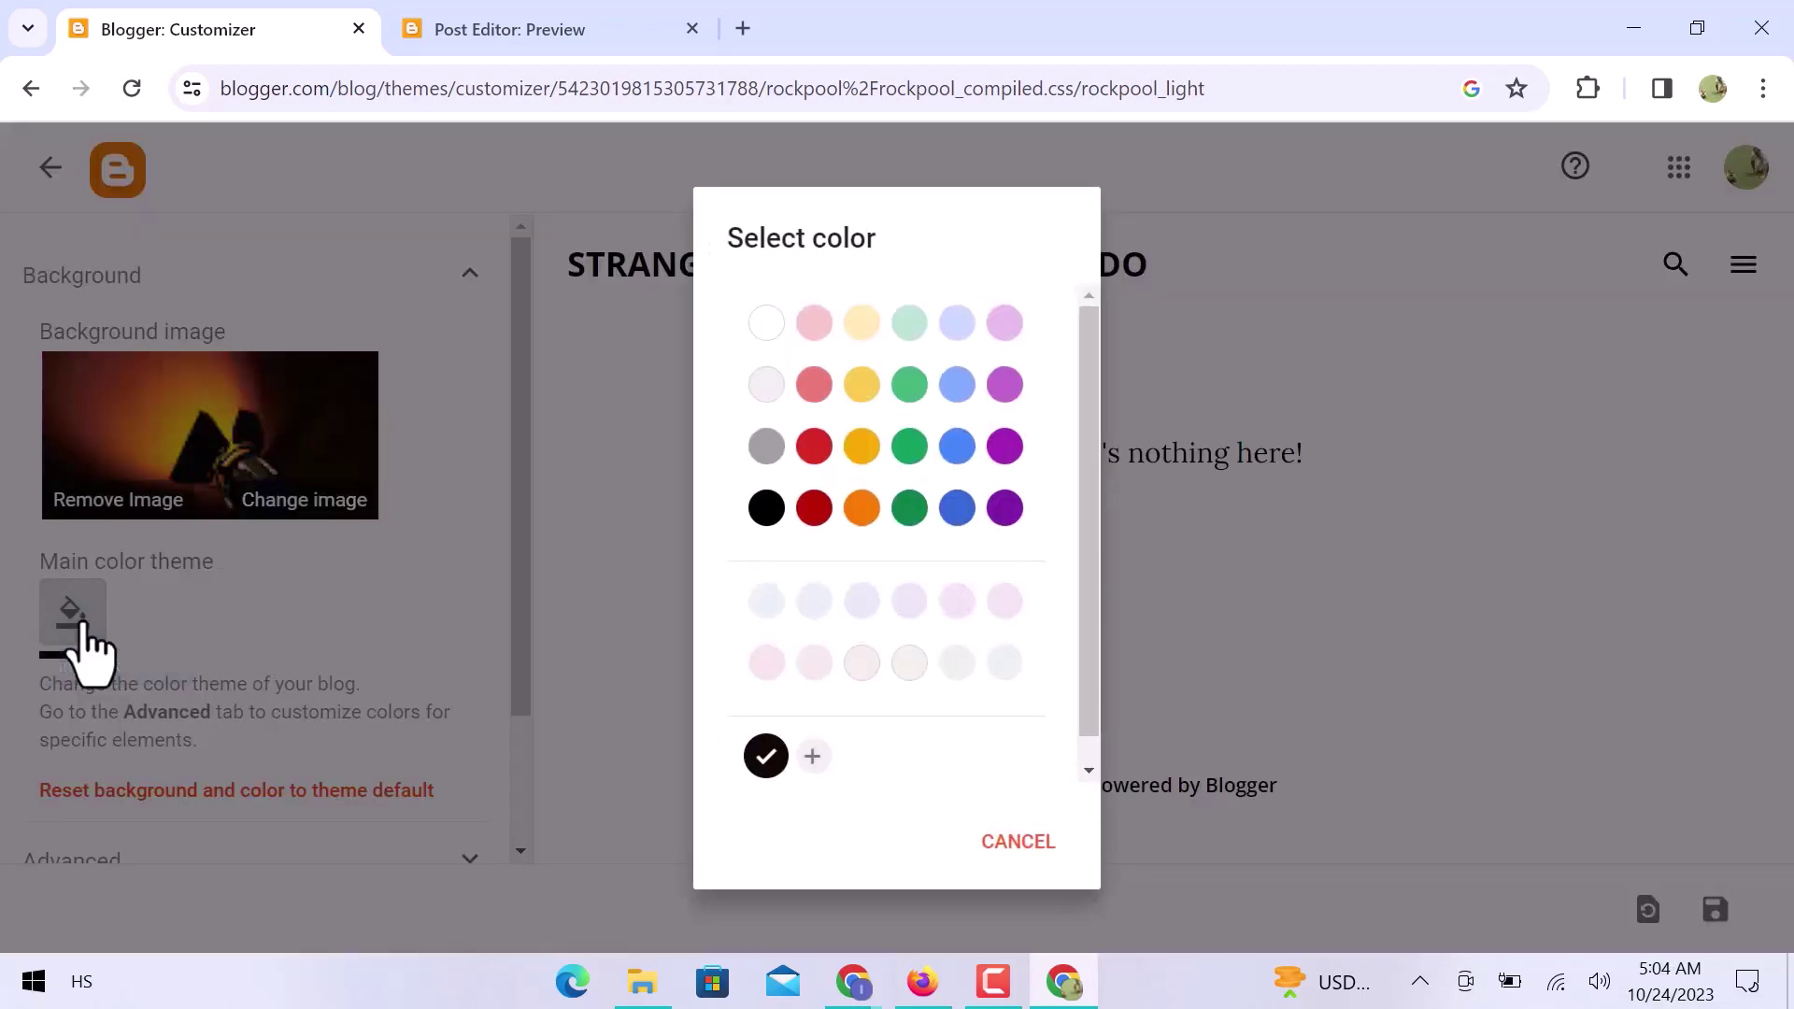
click(815, 447)
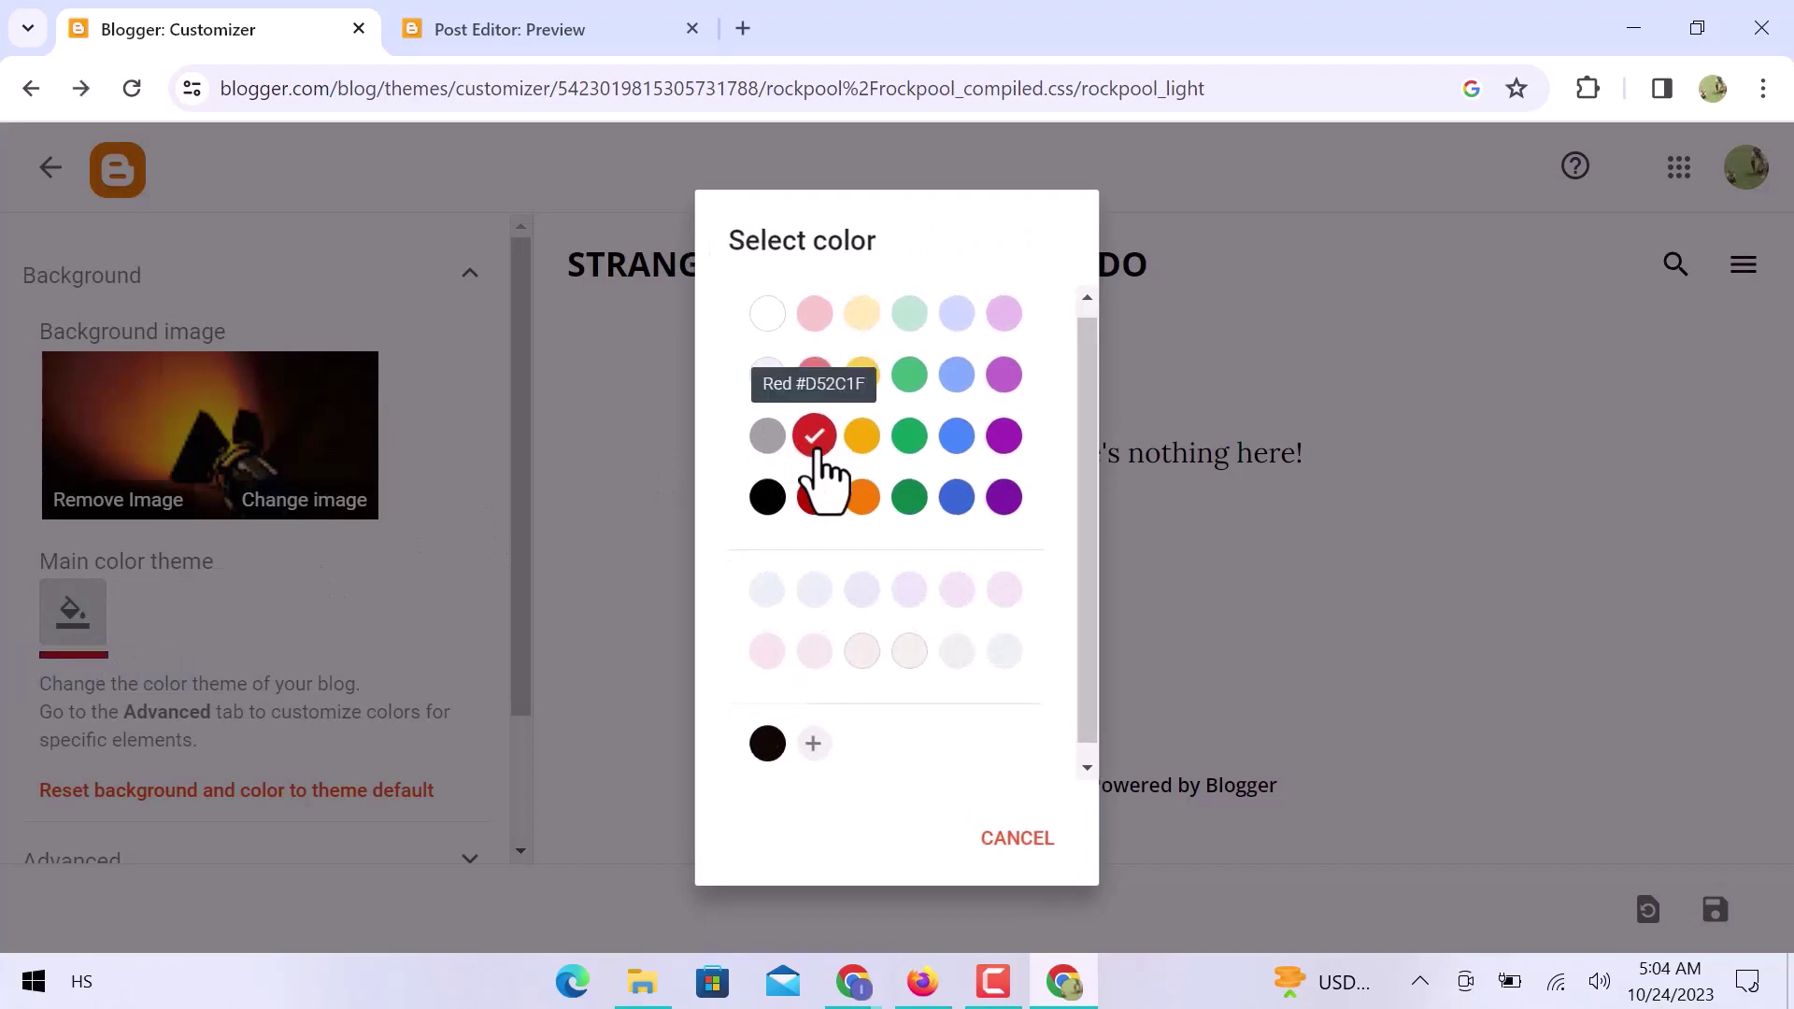
drag(518, 536, 513, 710)
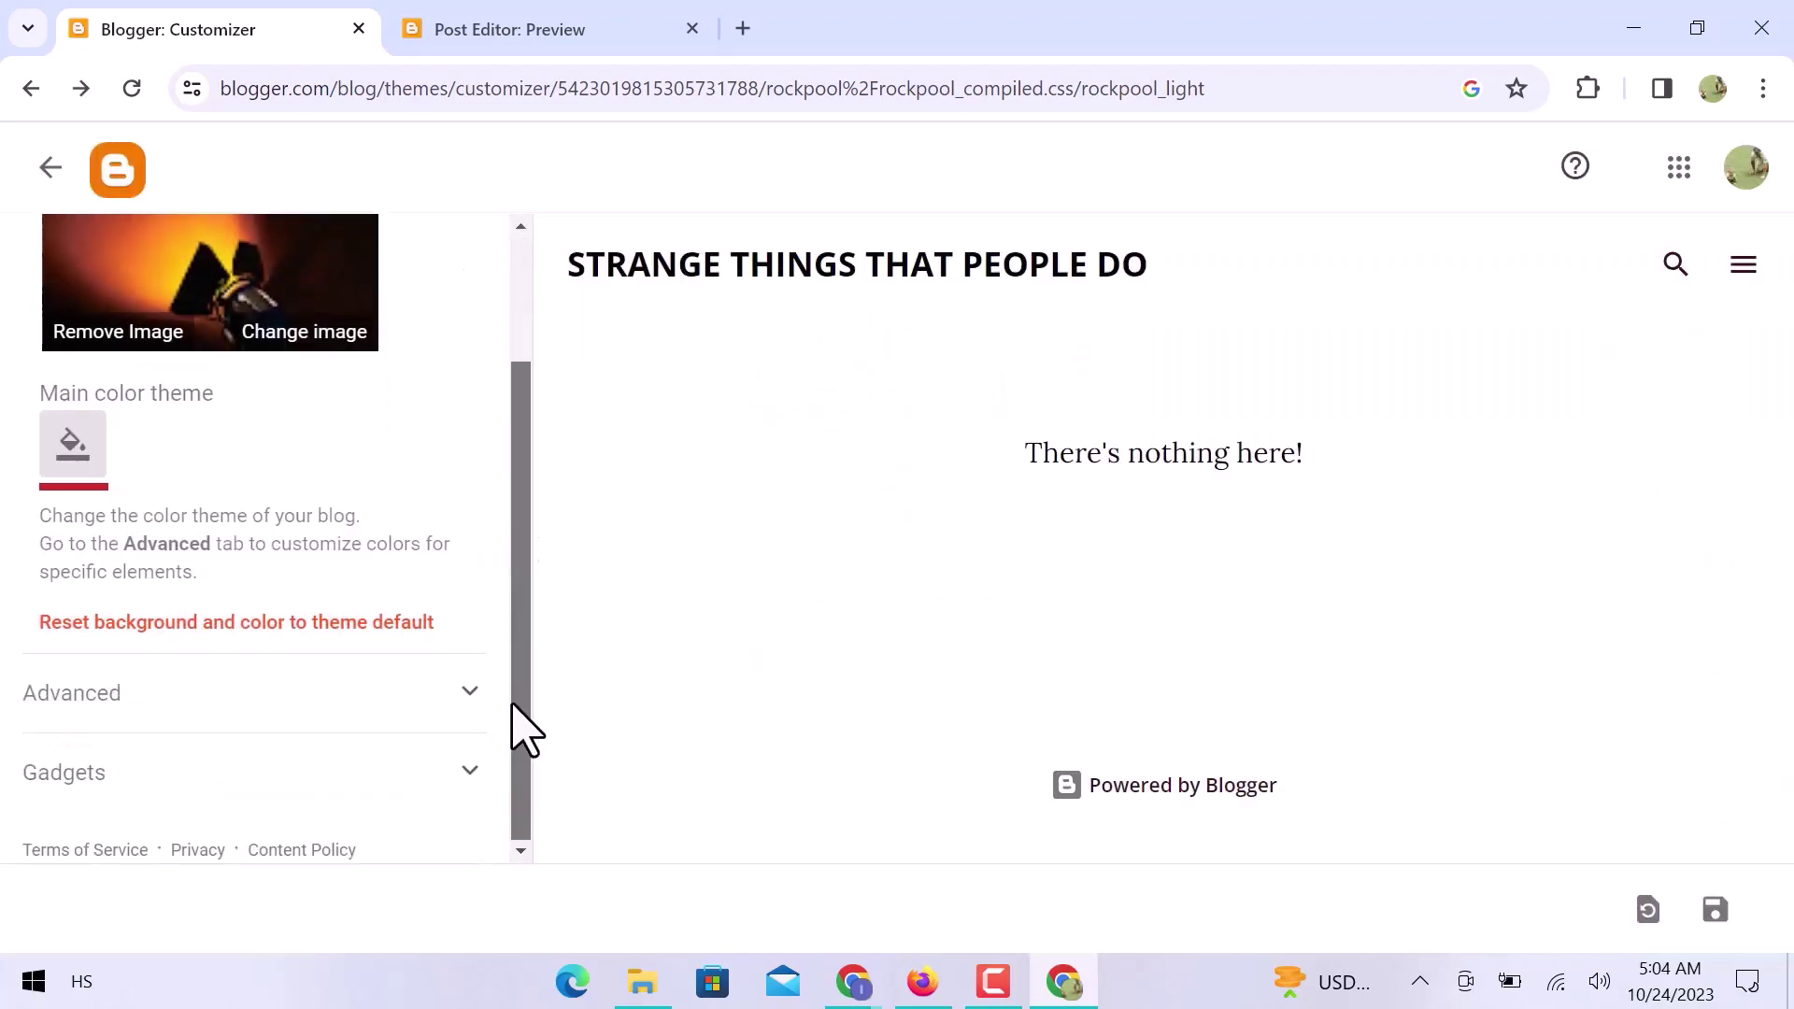
- Look through the theme's advanced options for body background, fonts, text, link and blog title colors
click(468, 698)
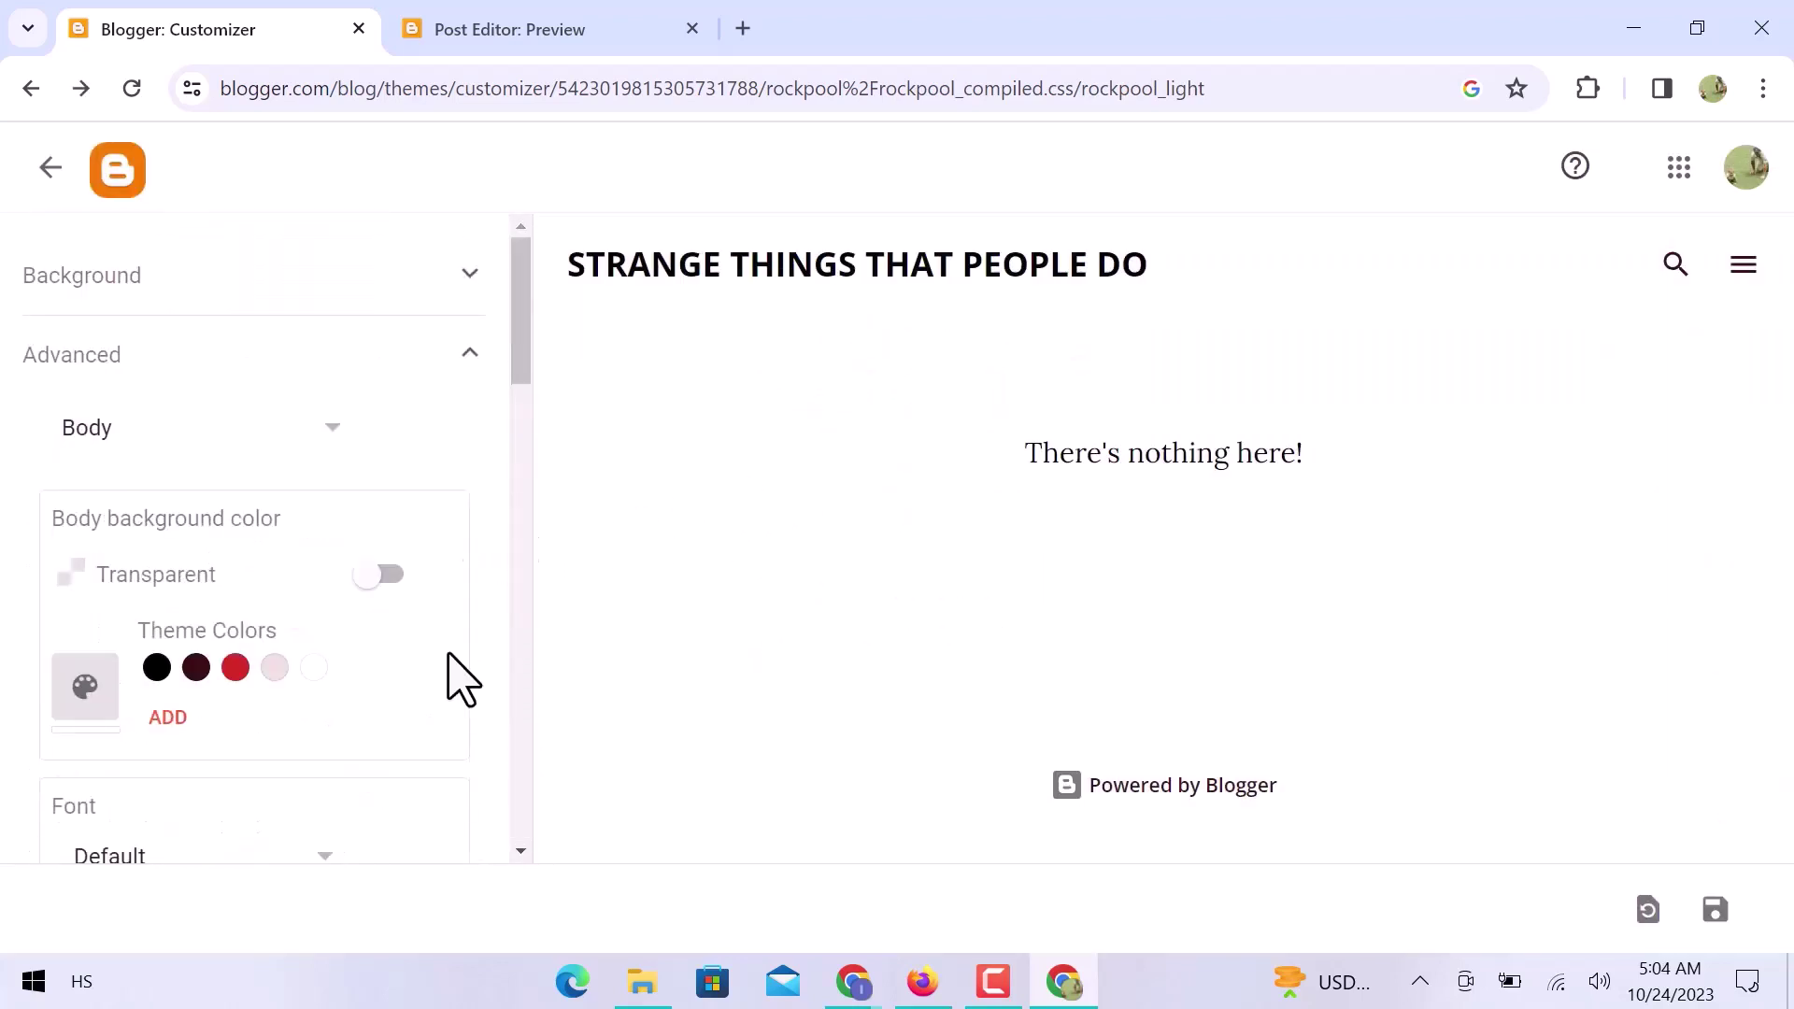
scroll(386, 658, down, 15)
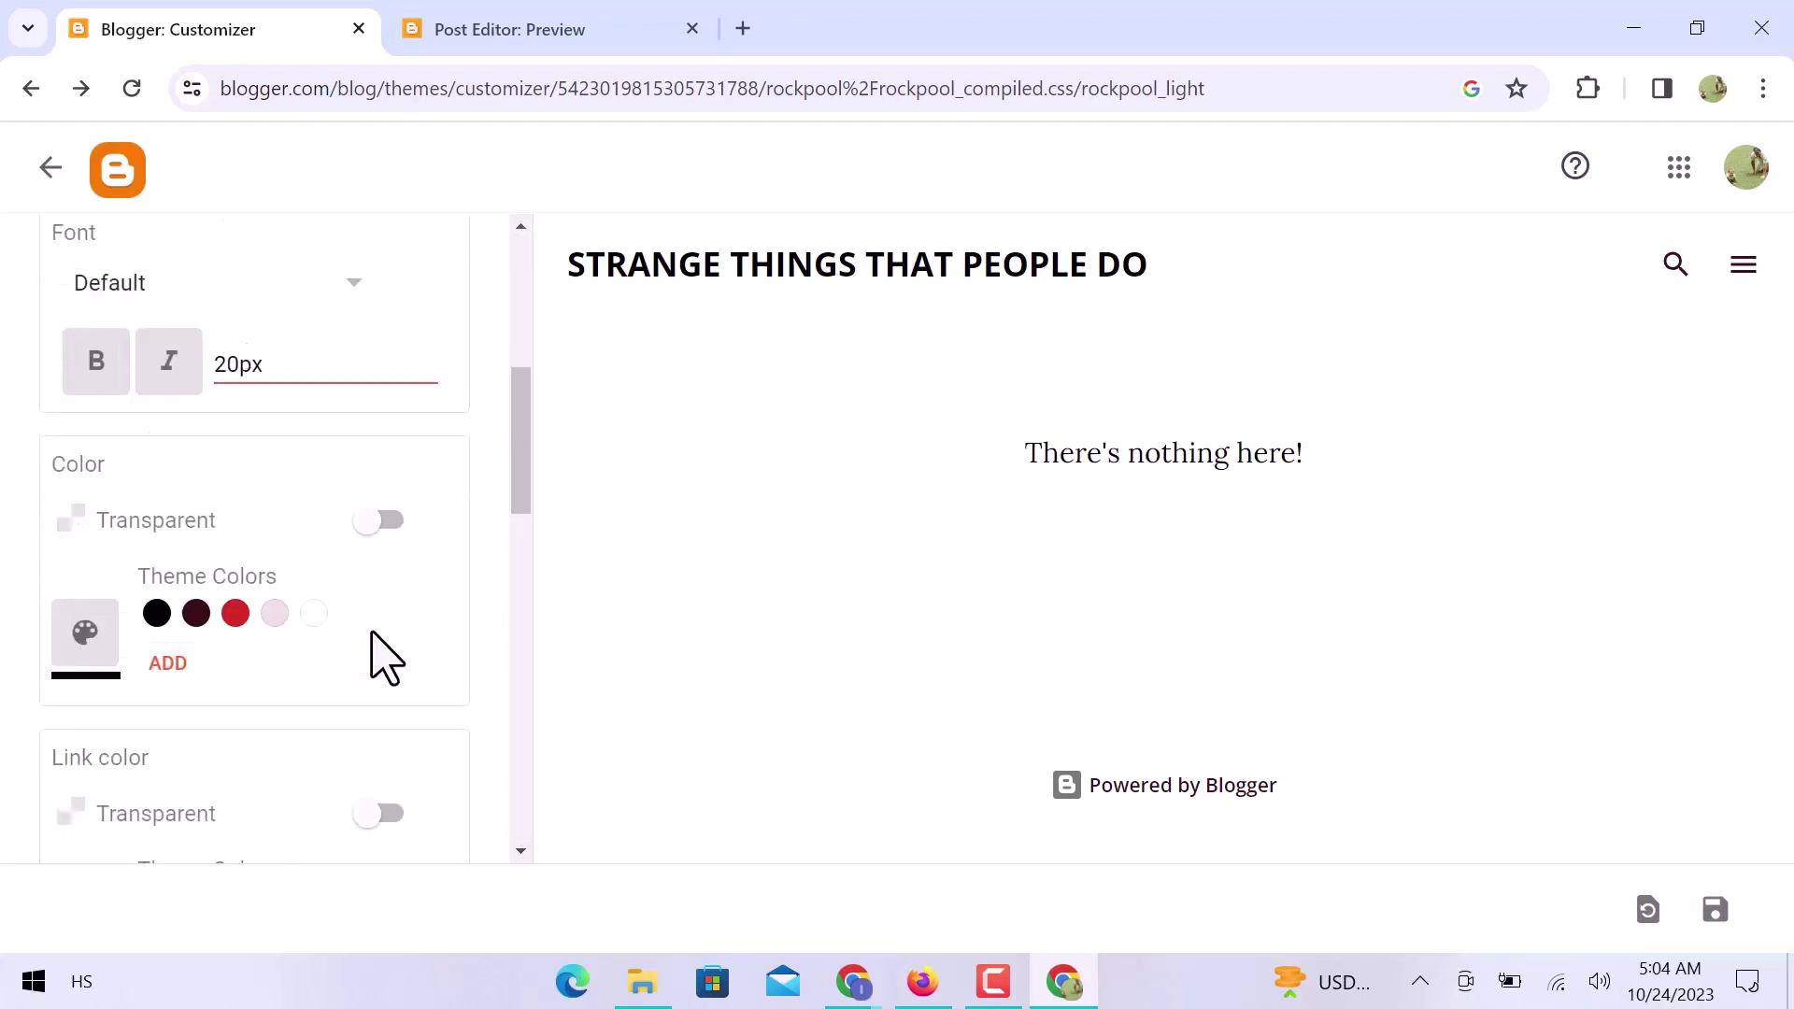
scroll(385, 659, down, 5)
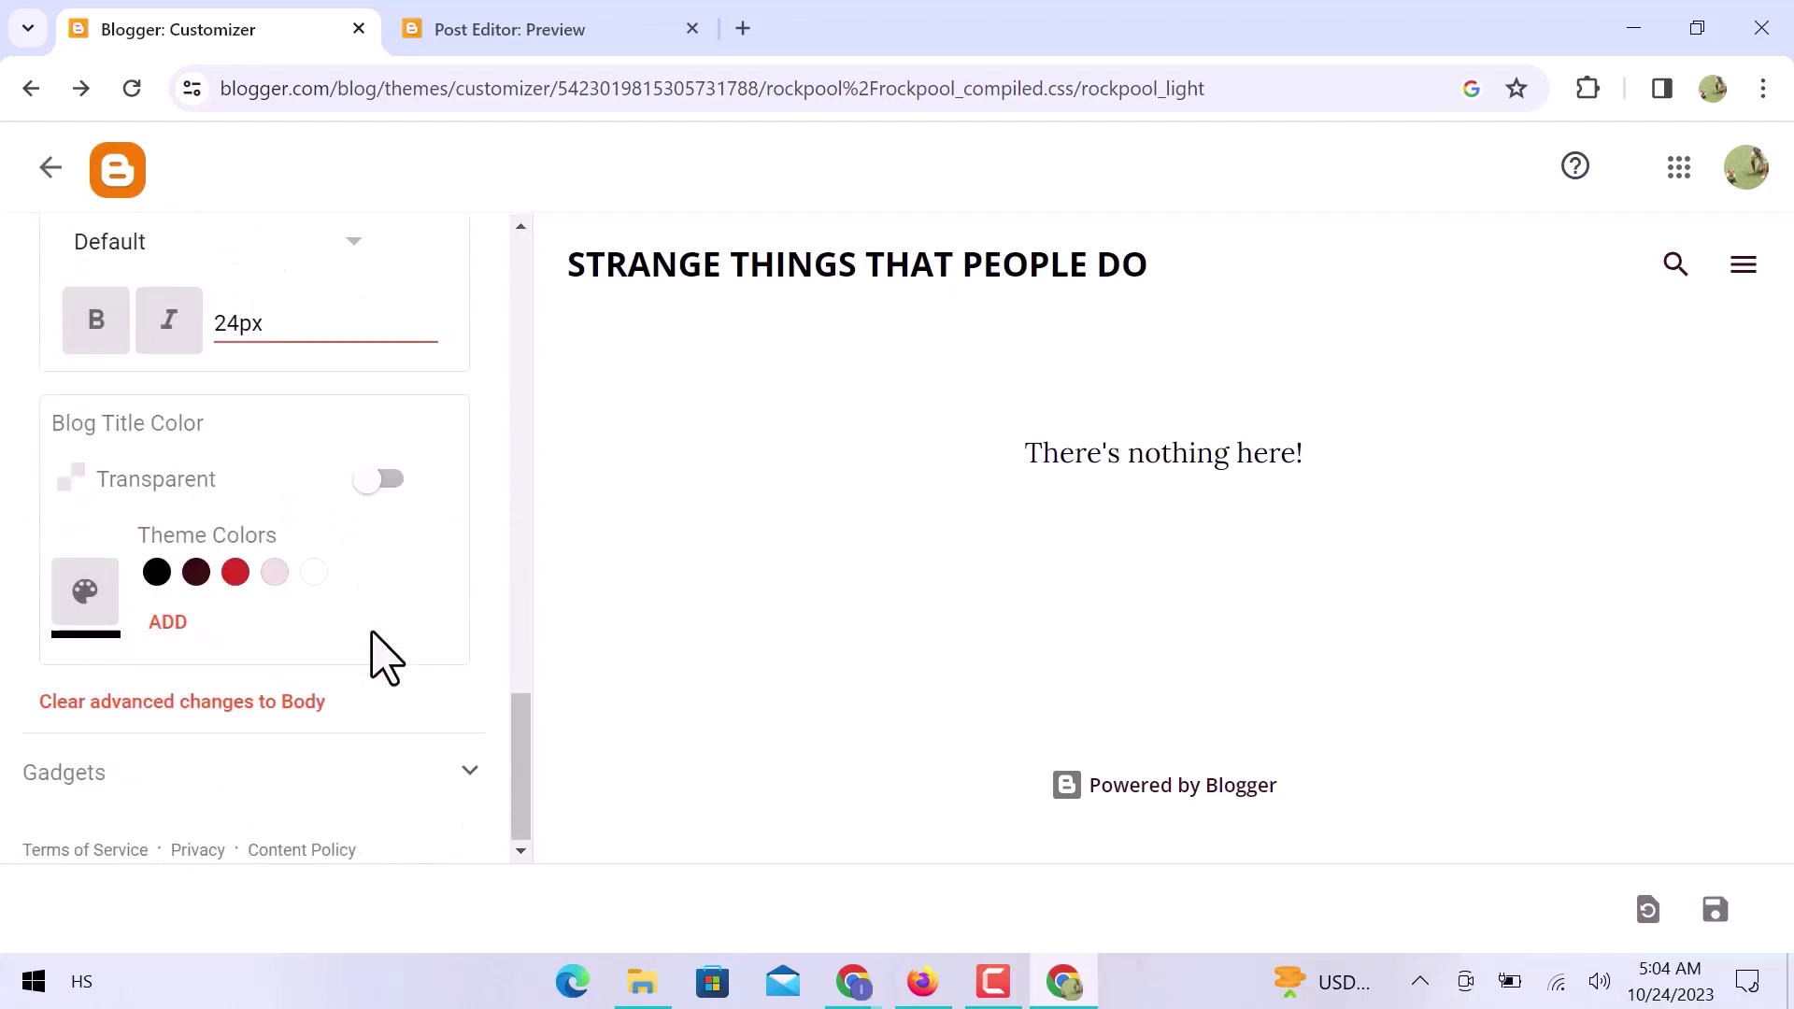
- Check the list of gadgets in the theme customizer and go back to the blog's theme page
click(447, 769)
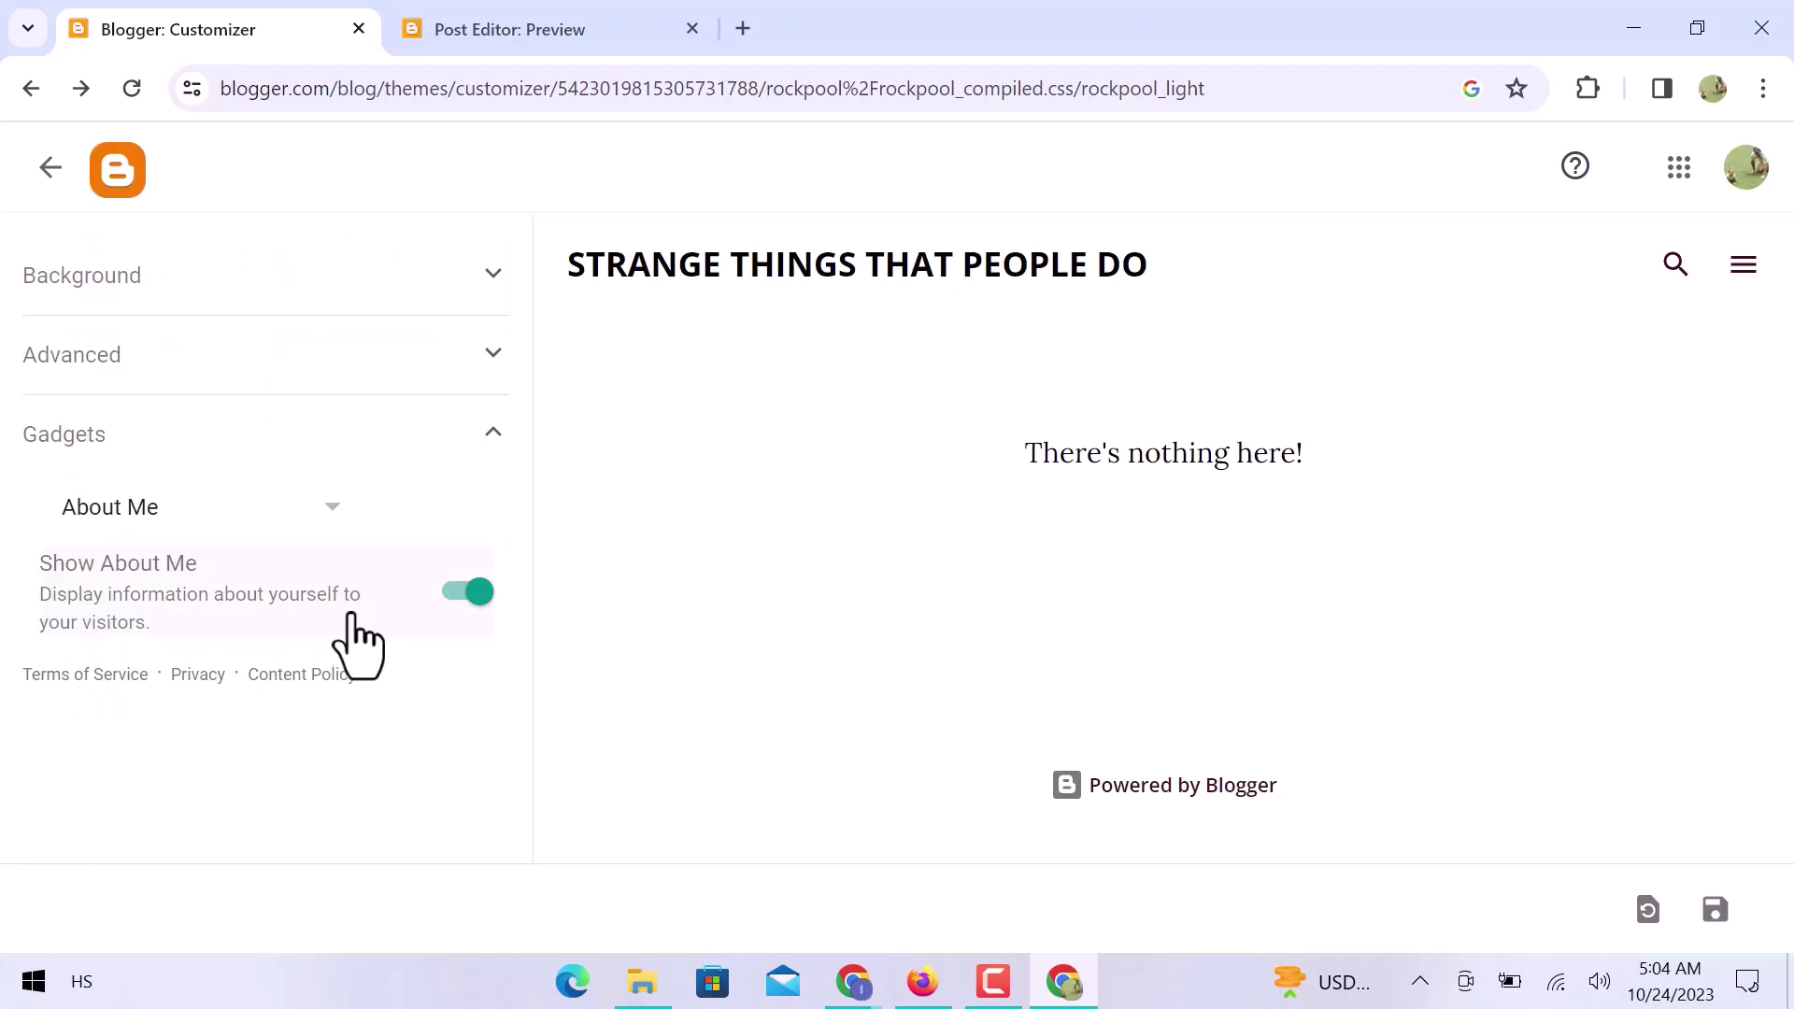
click(318, 509)
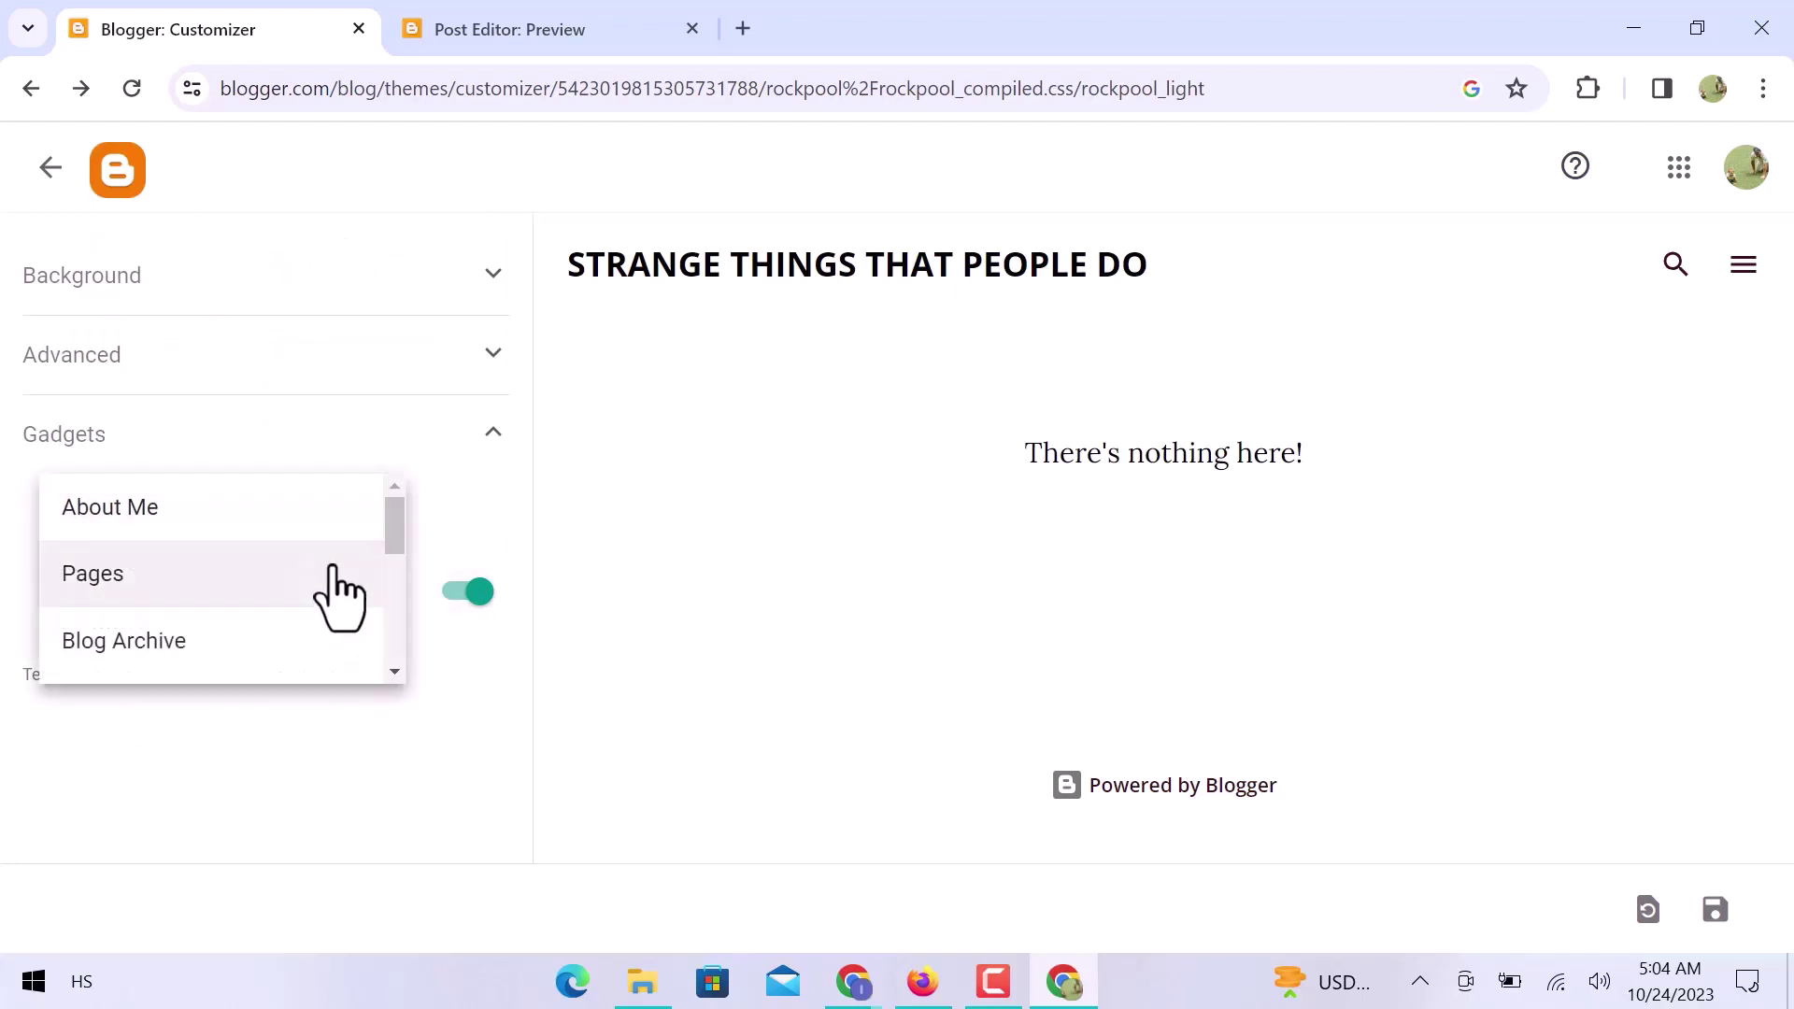
scroll(340, 593, down, 5)
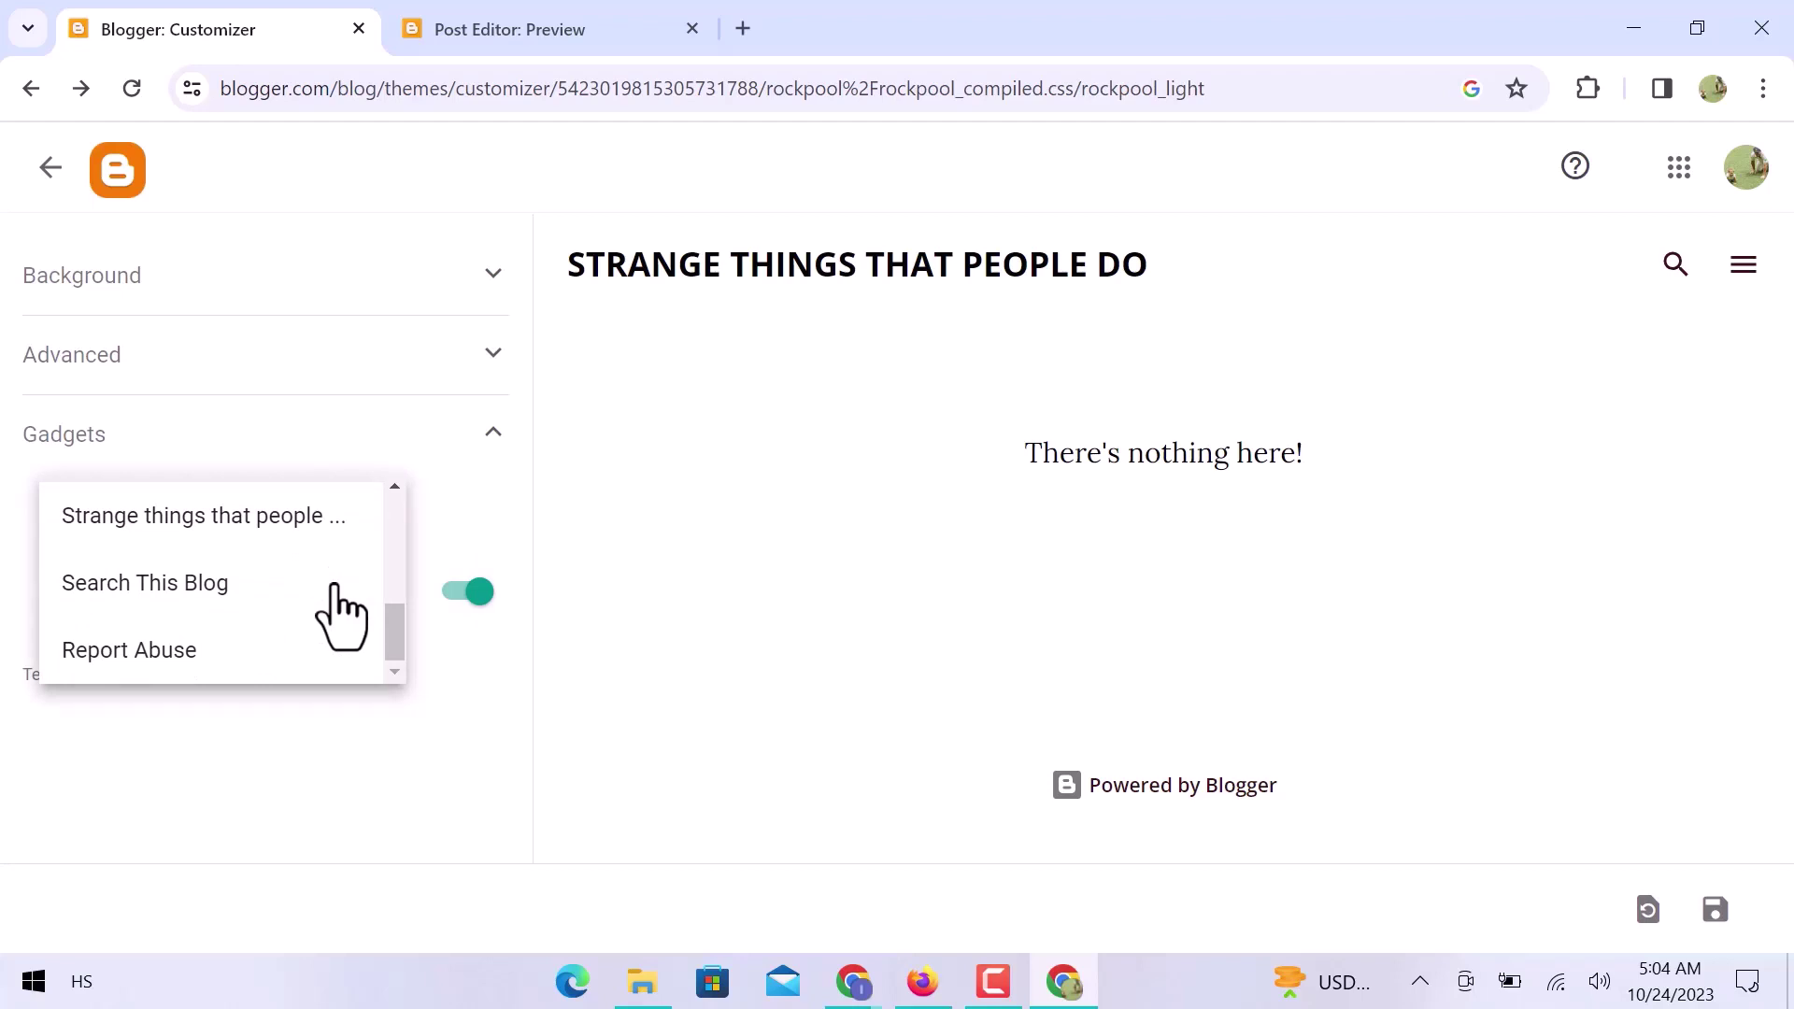
click(356, 748)
click(47, 170)
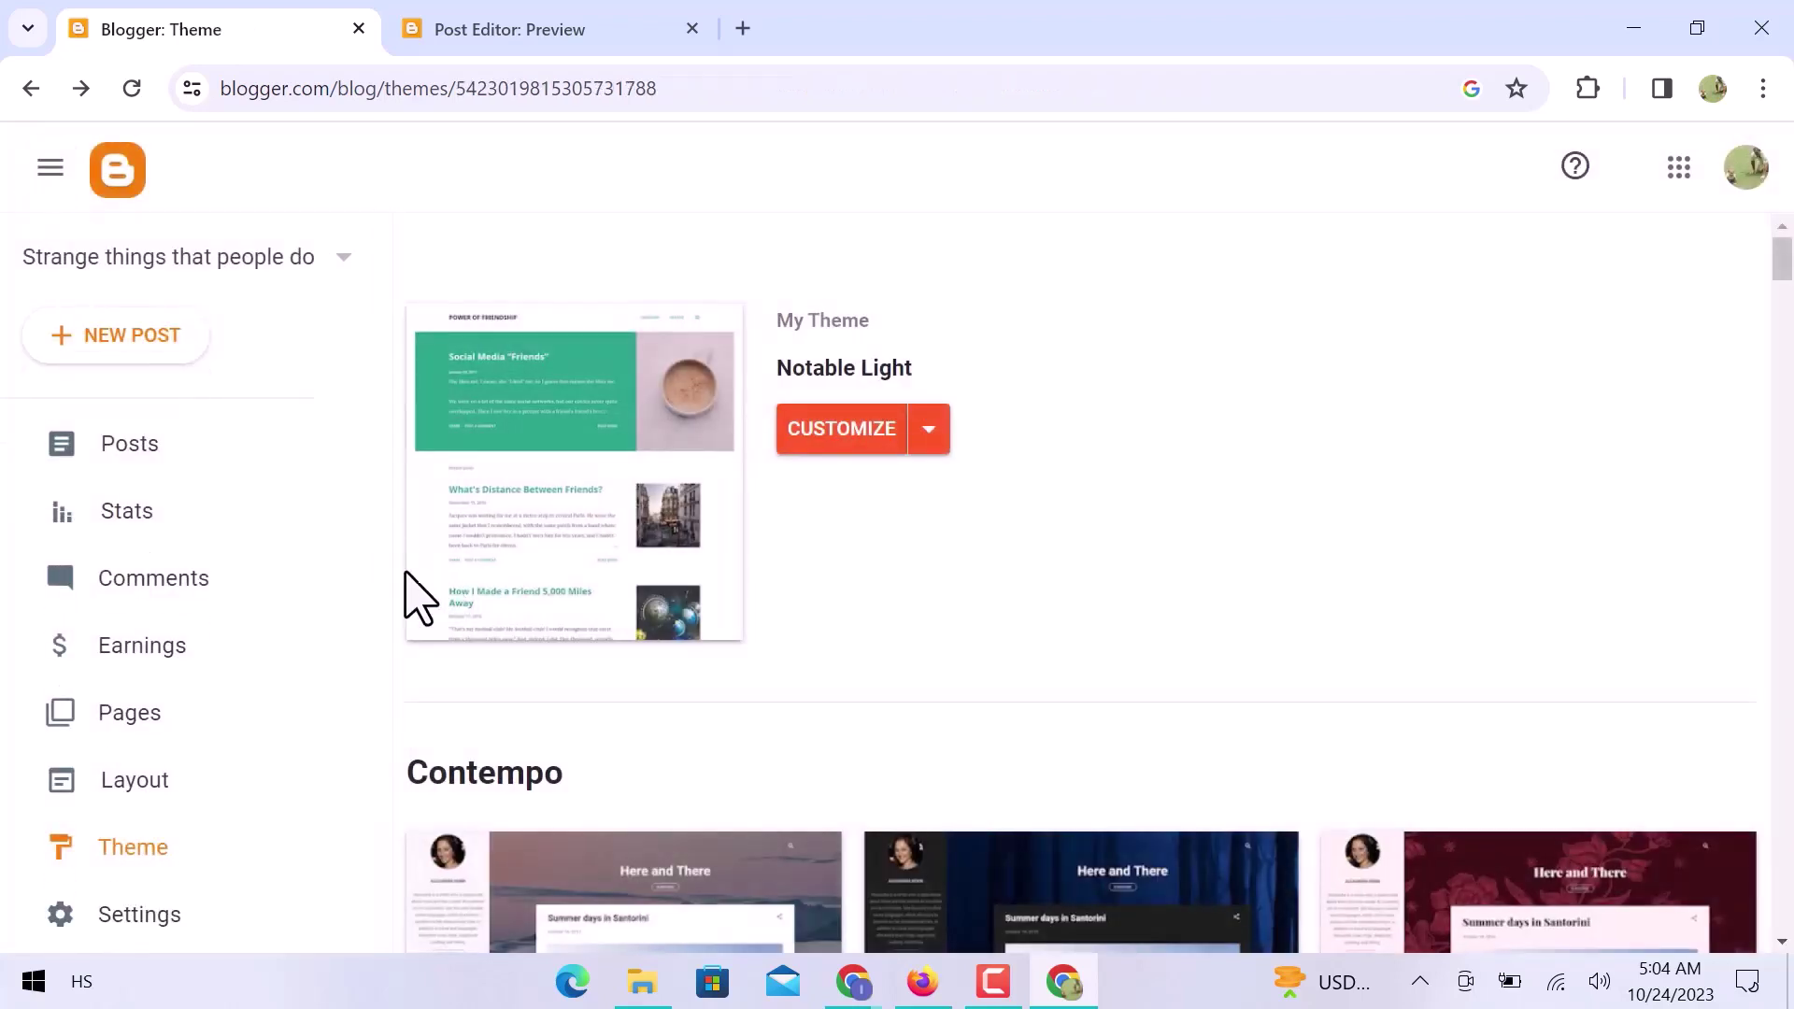
- Look through the blog's settings, from Basic, Privacy and Publishing through Permissions and Comments to Monetization and Manage Blog
scroll(278, 865, down, 3)
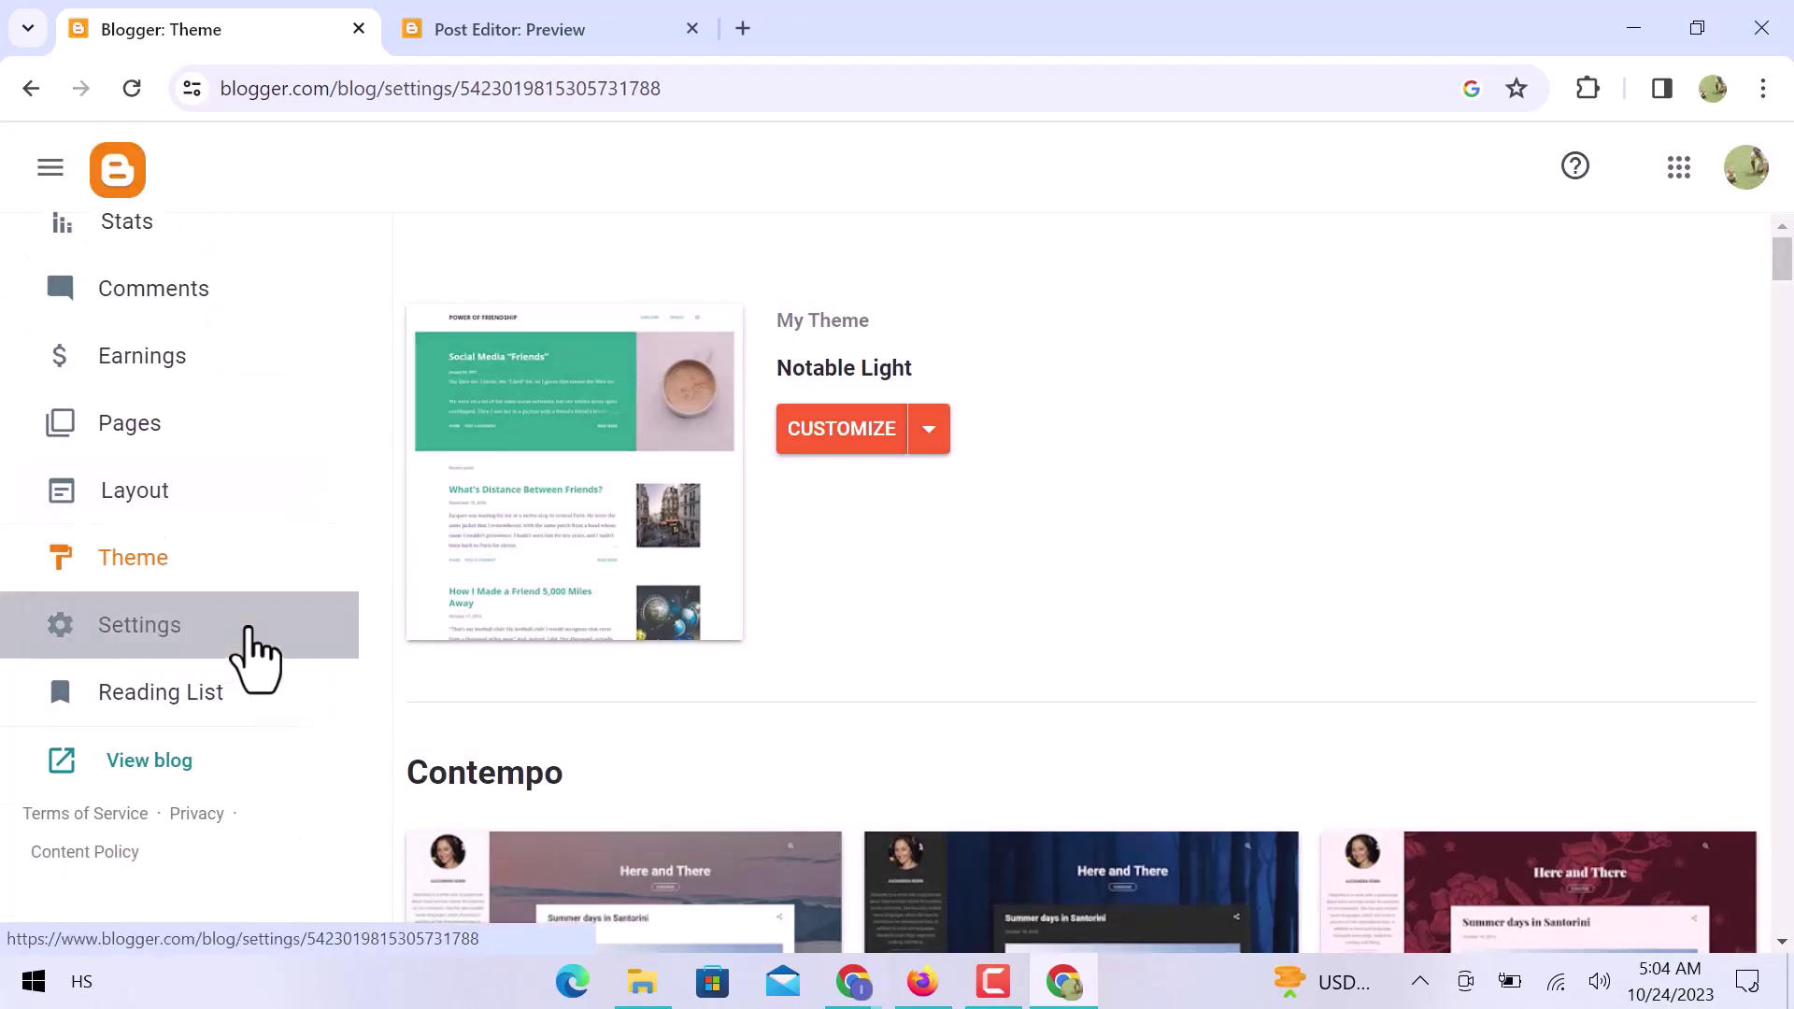
click(249, 631)
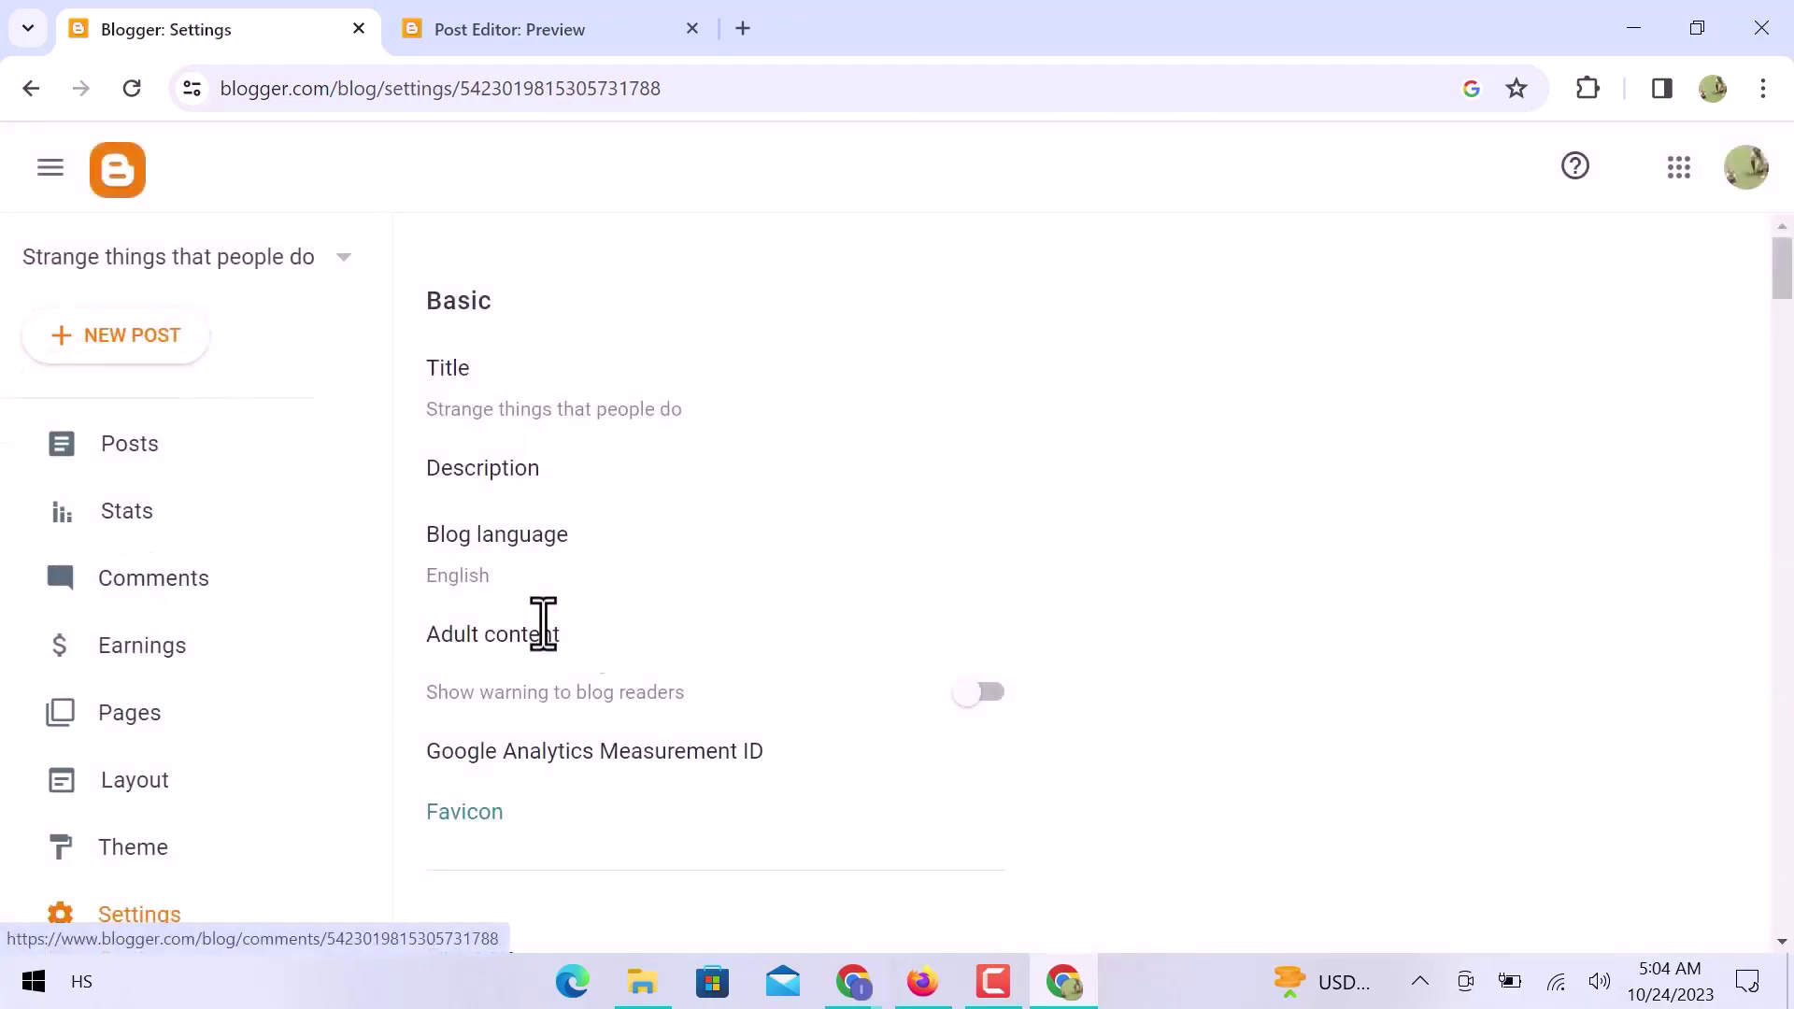
scroll(753, 643, down, 7)
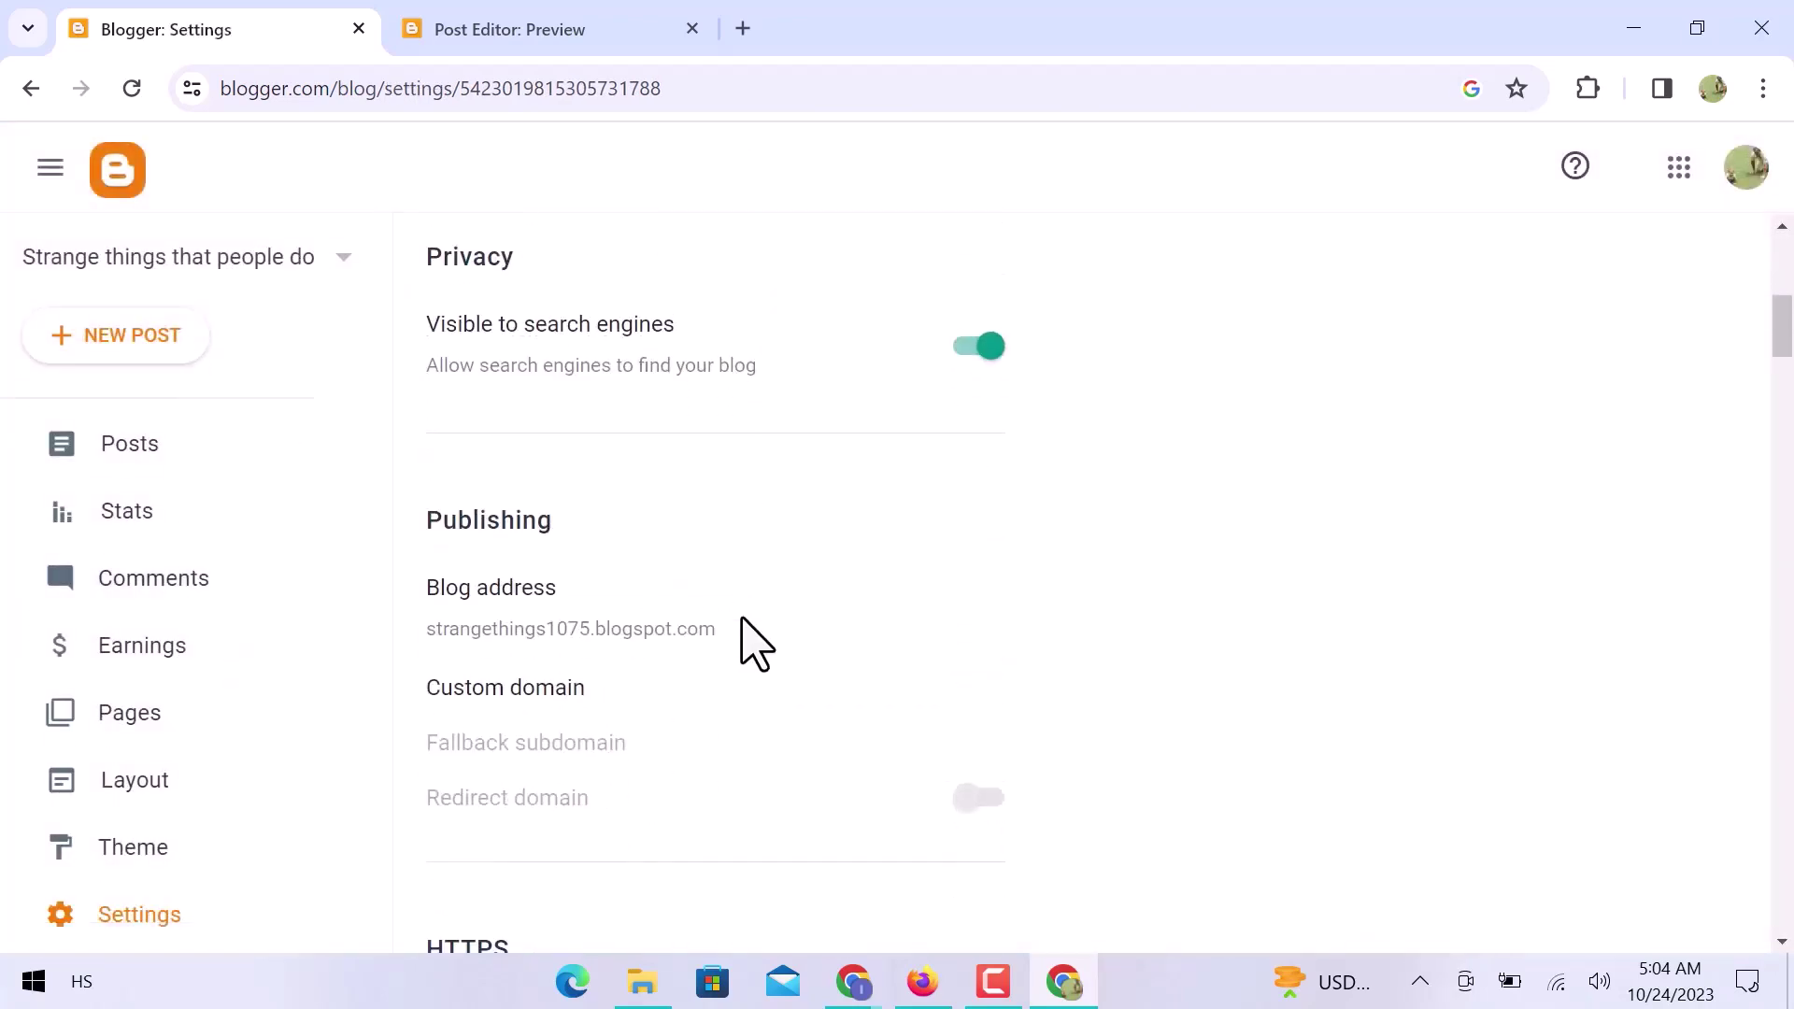
scroll(753, 643, down, 10)
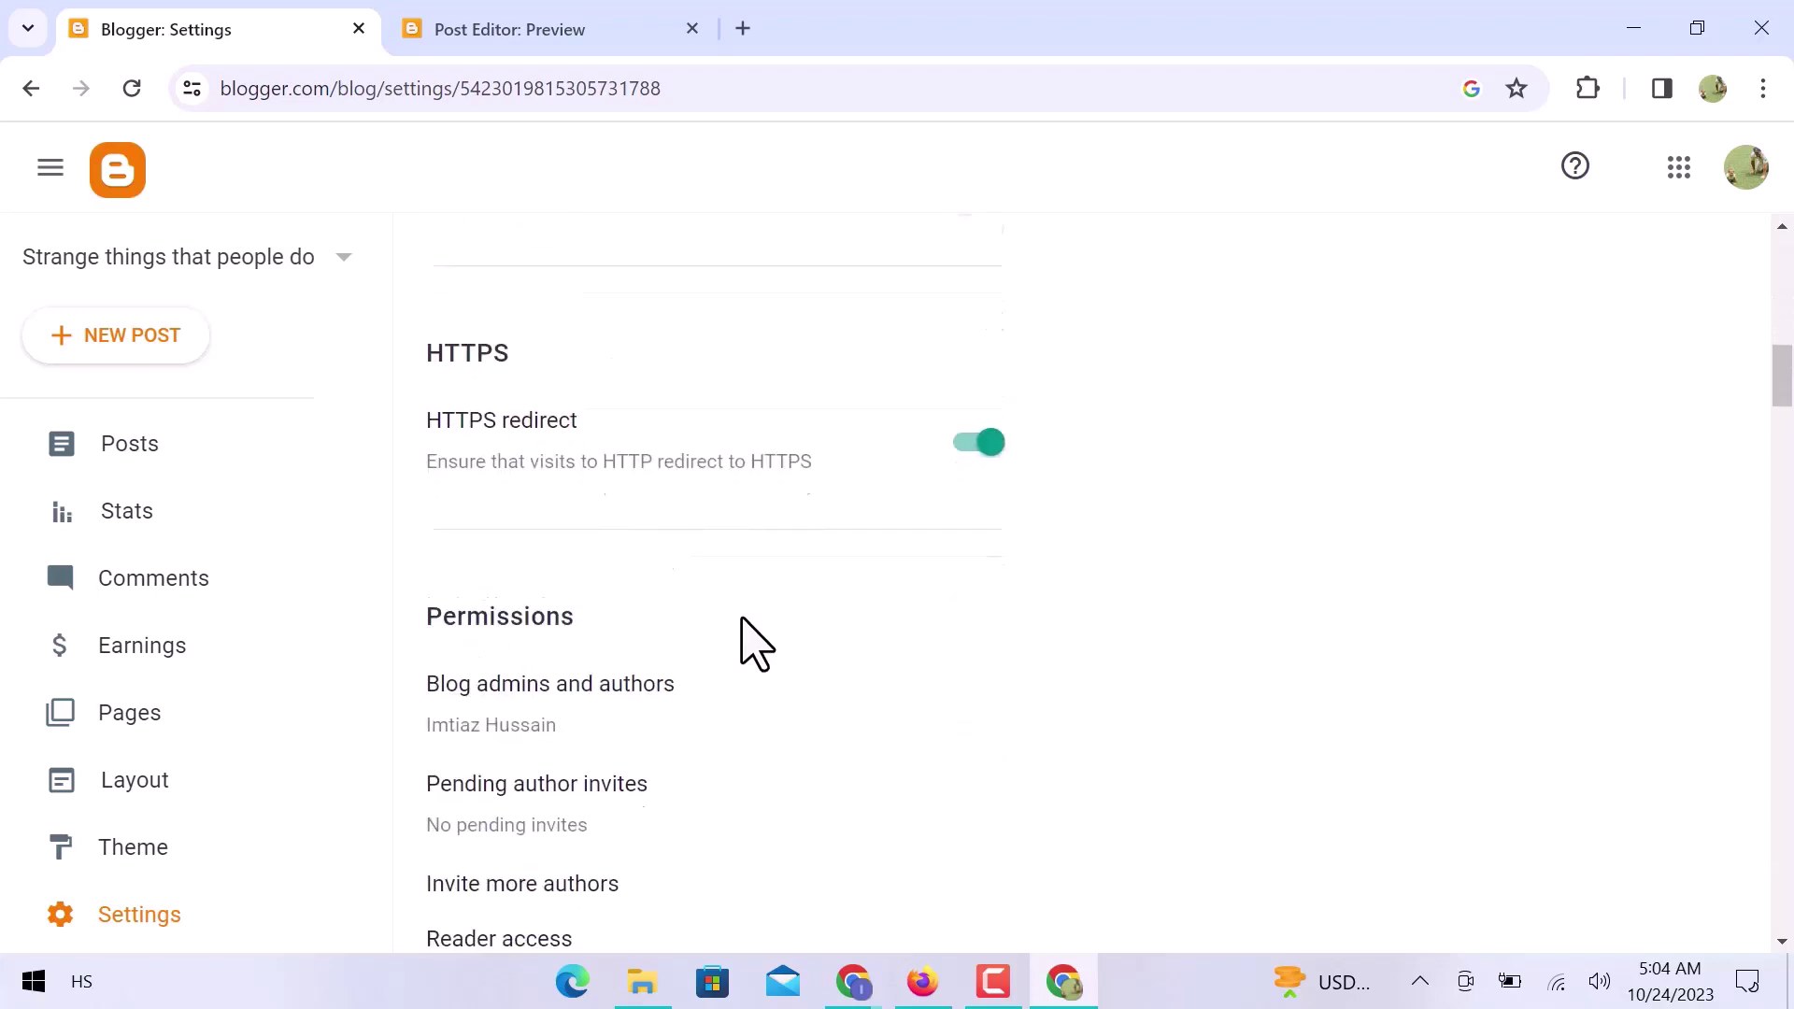
scroll(753, 643, down, 15)
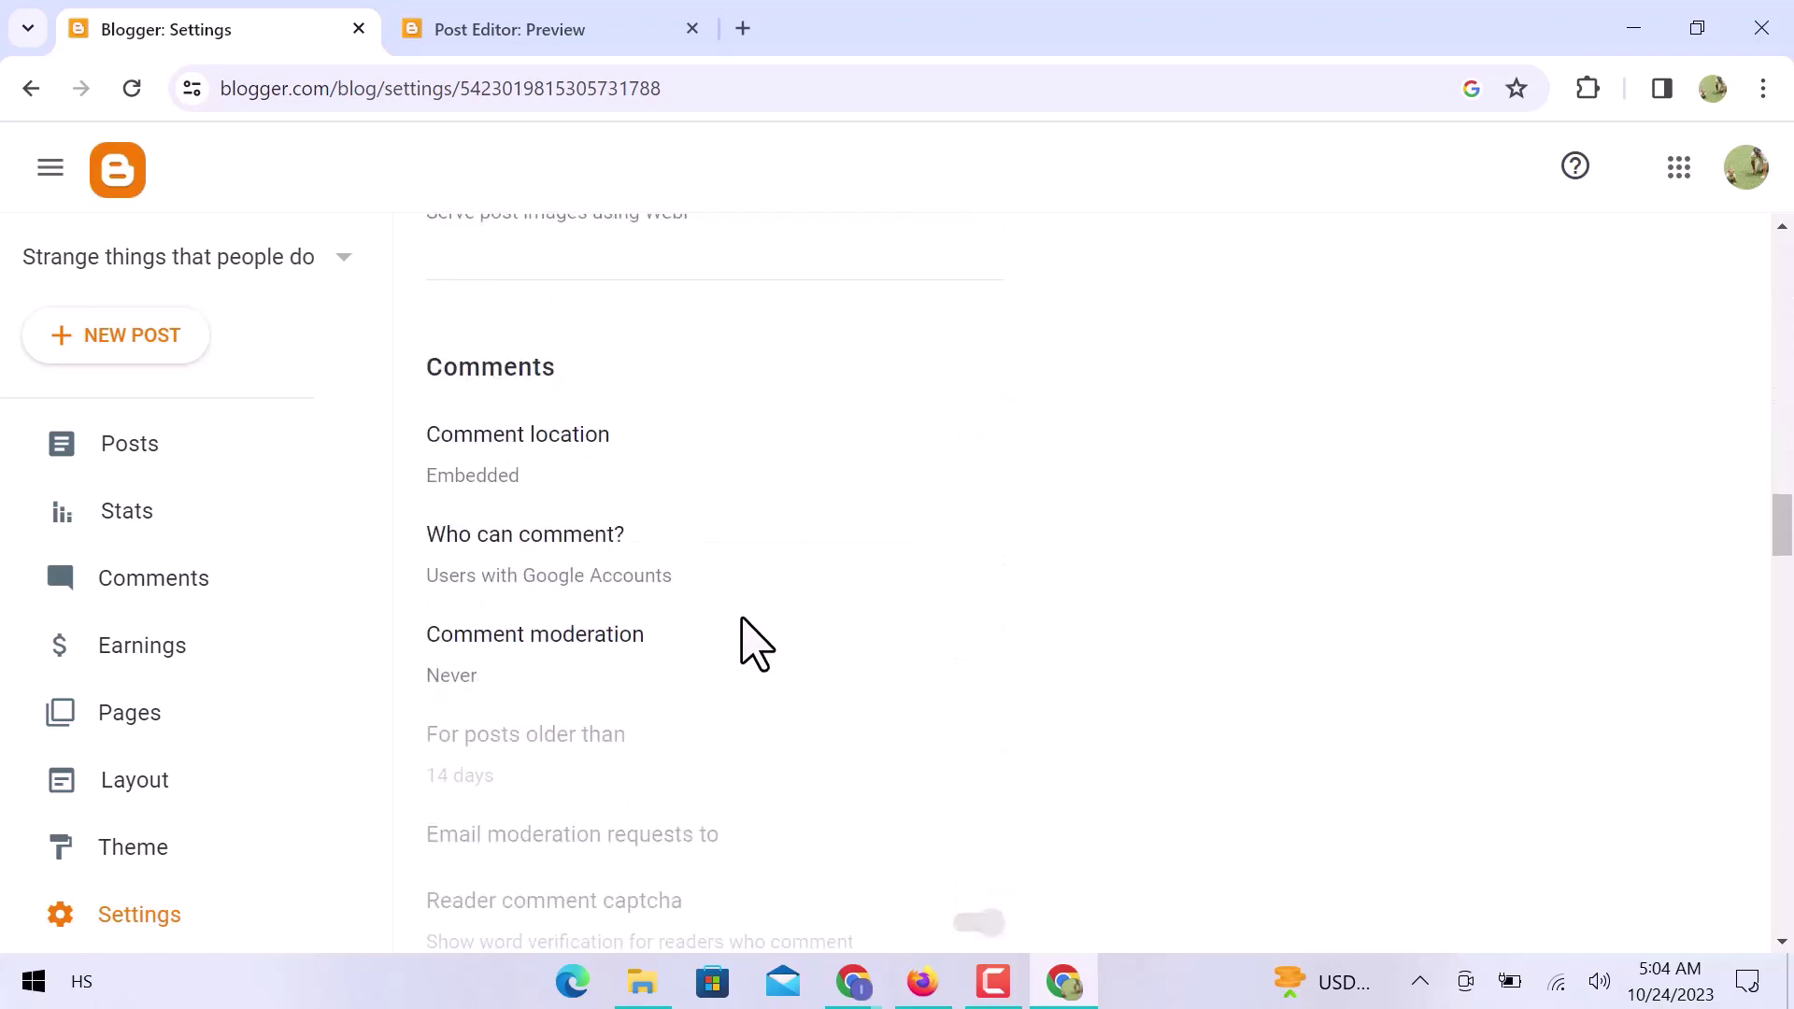
scroll(753, 643, down, 3)
scroll(755, 645, down, 15)
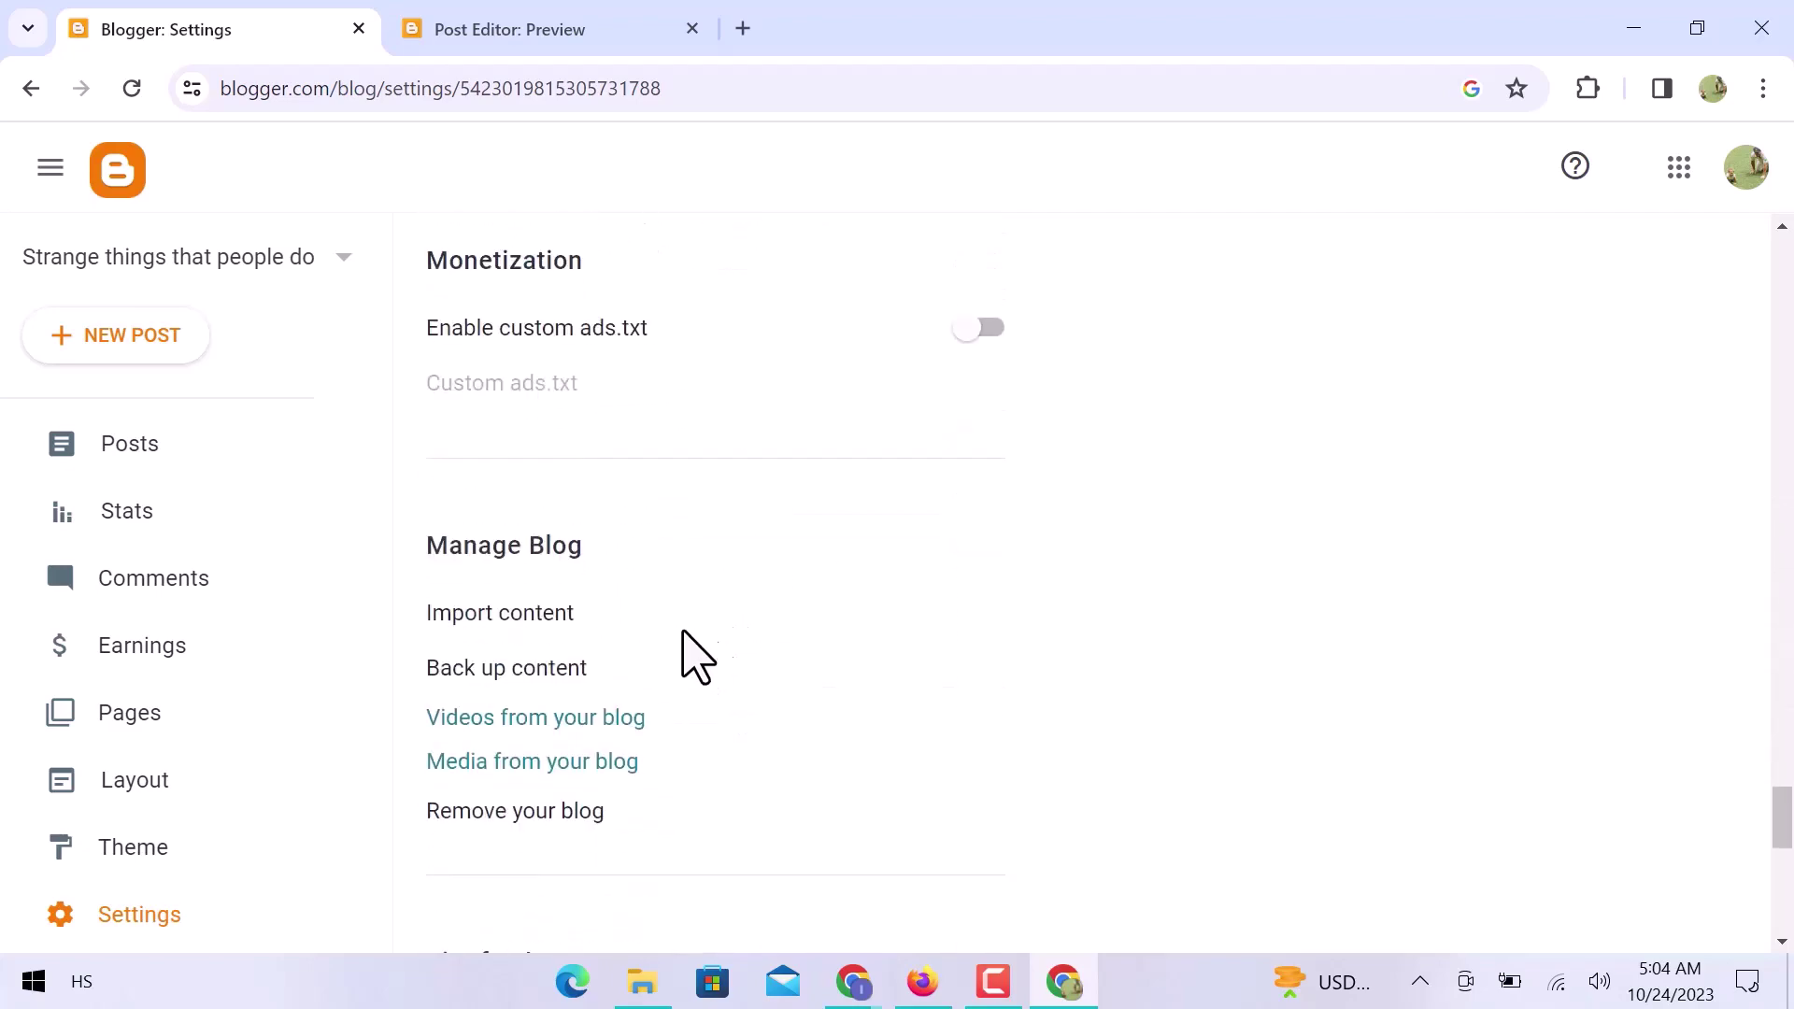
- Open the Reading List and look through the Blogger Buzz posts in it
scroll(264, 760, down, 3)
click(213, 734)
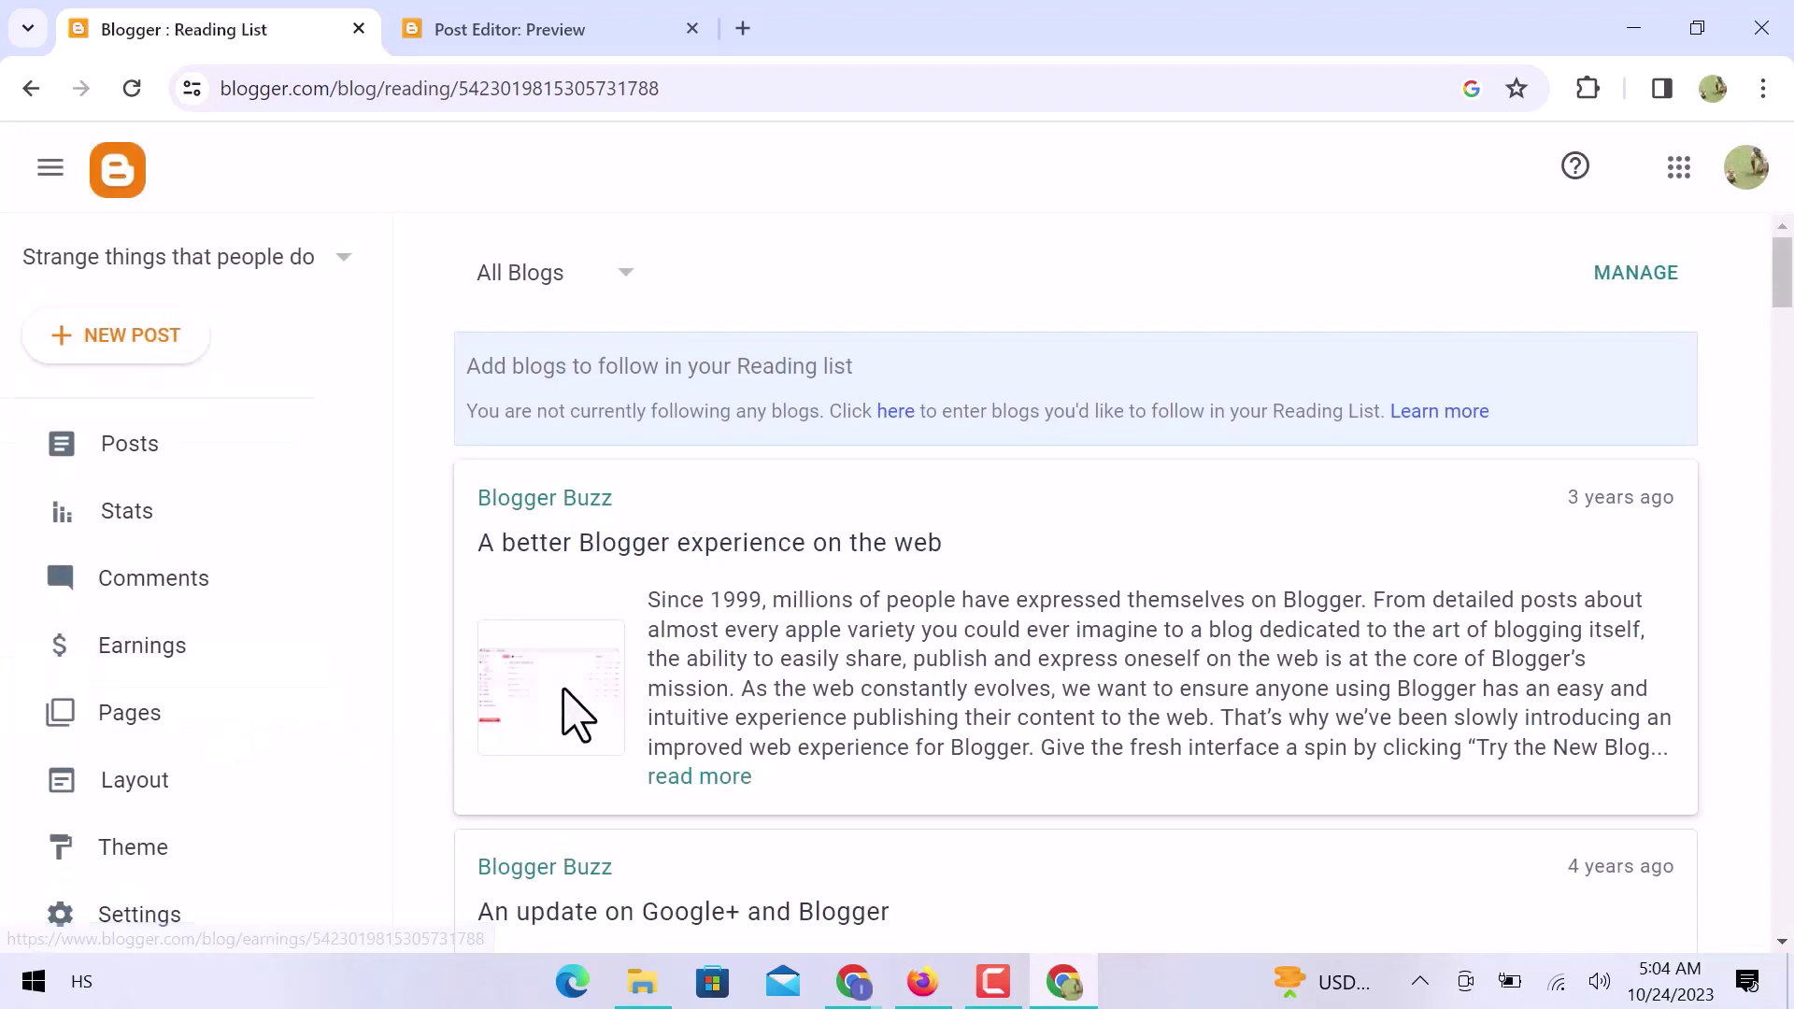
scroll(566, 715, down, 5)
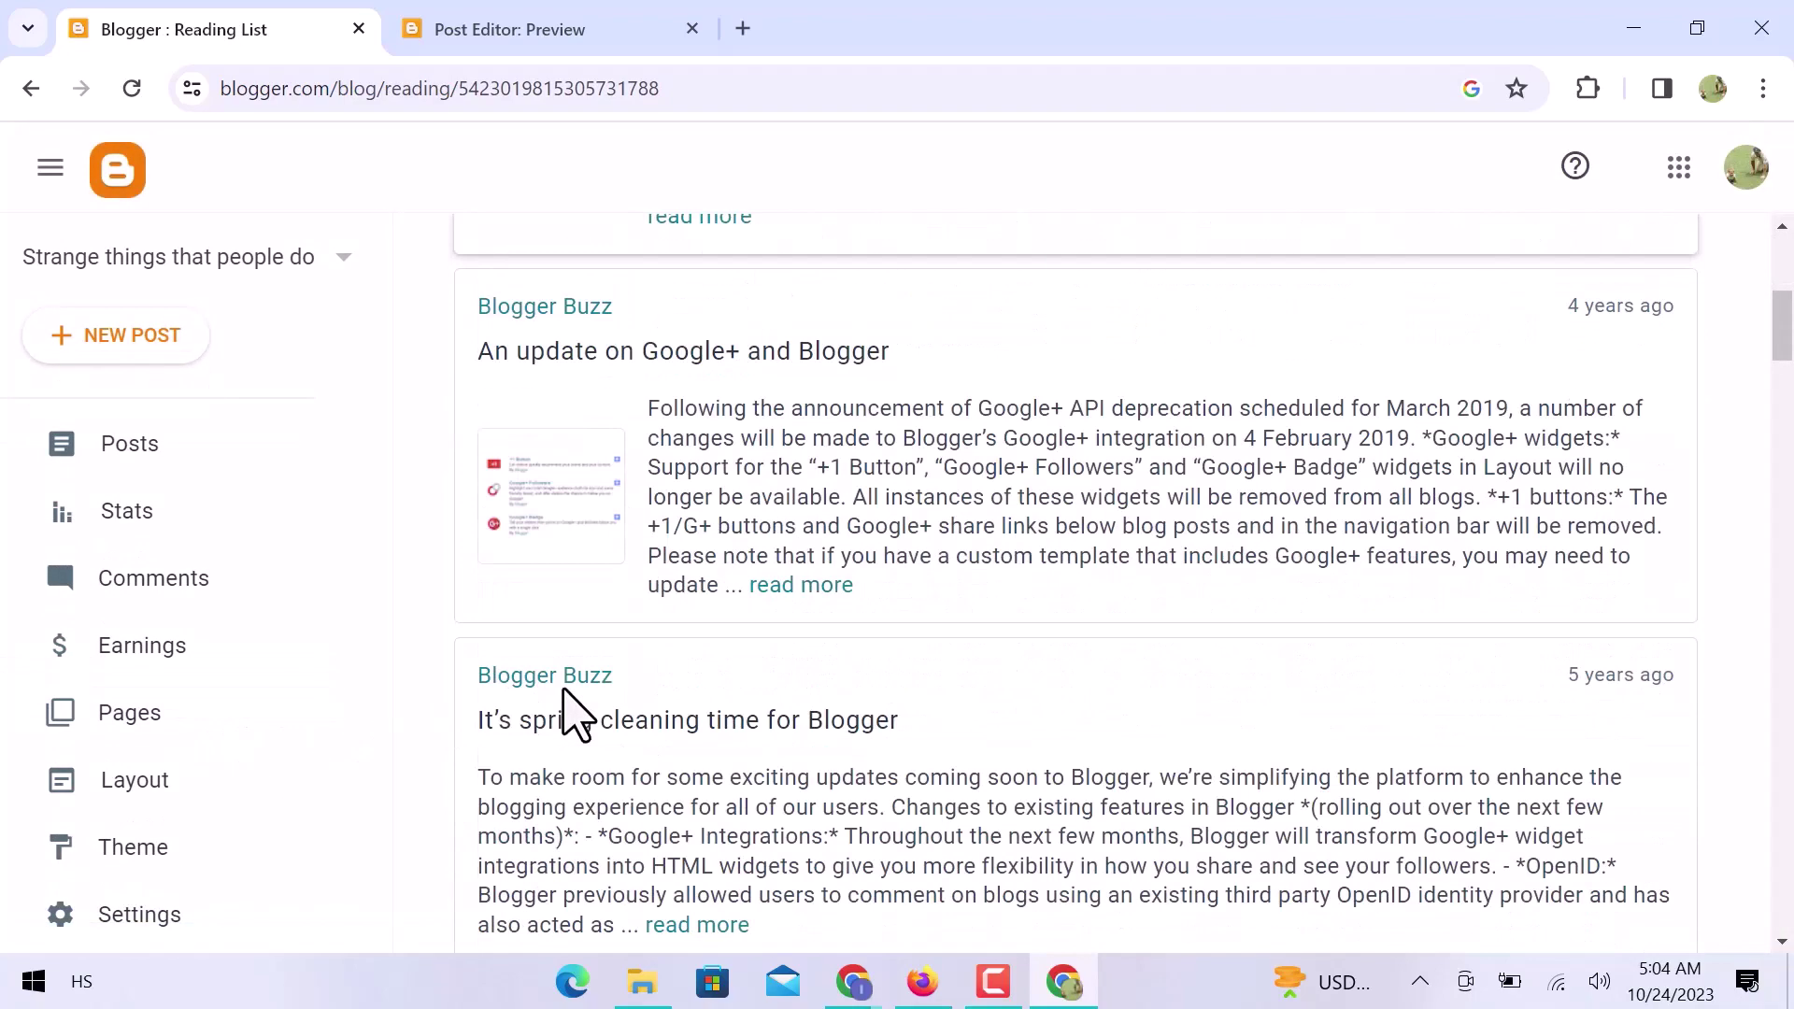
scroll(570, 715, down, 8)
scroll(566, 719, down, 7)
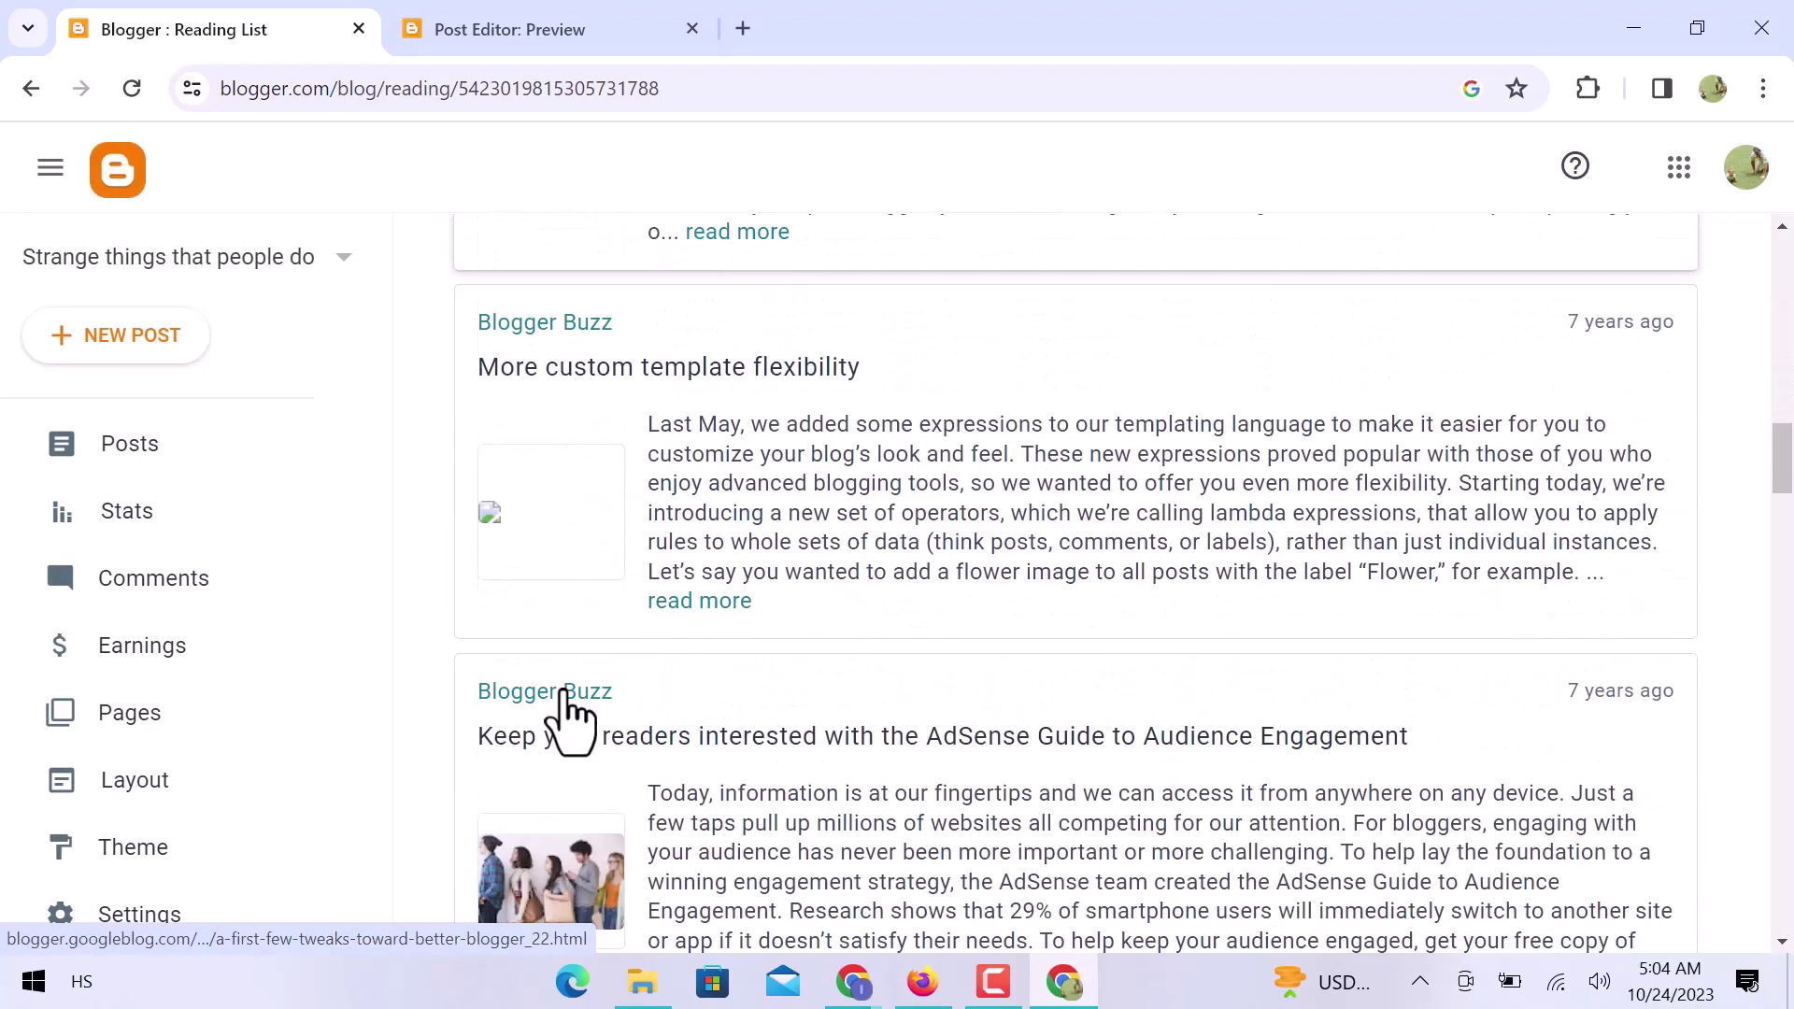
- Open the live blog to view it as visitors see it
scroll(299, 766, down, 3)
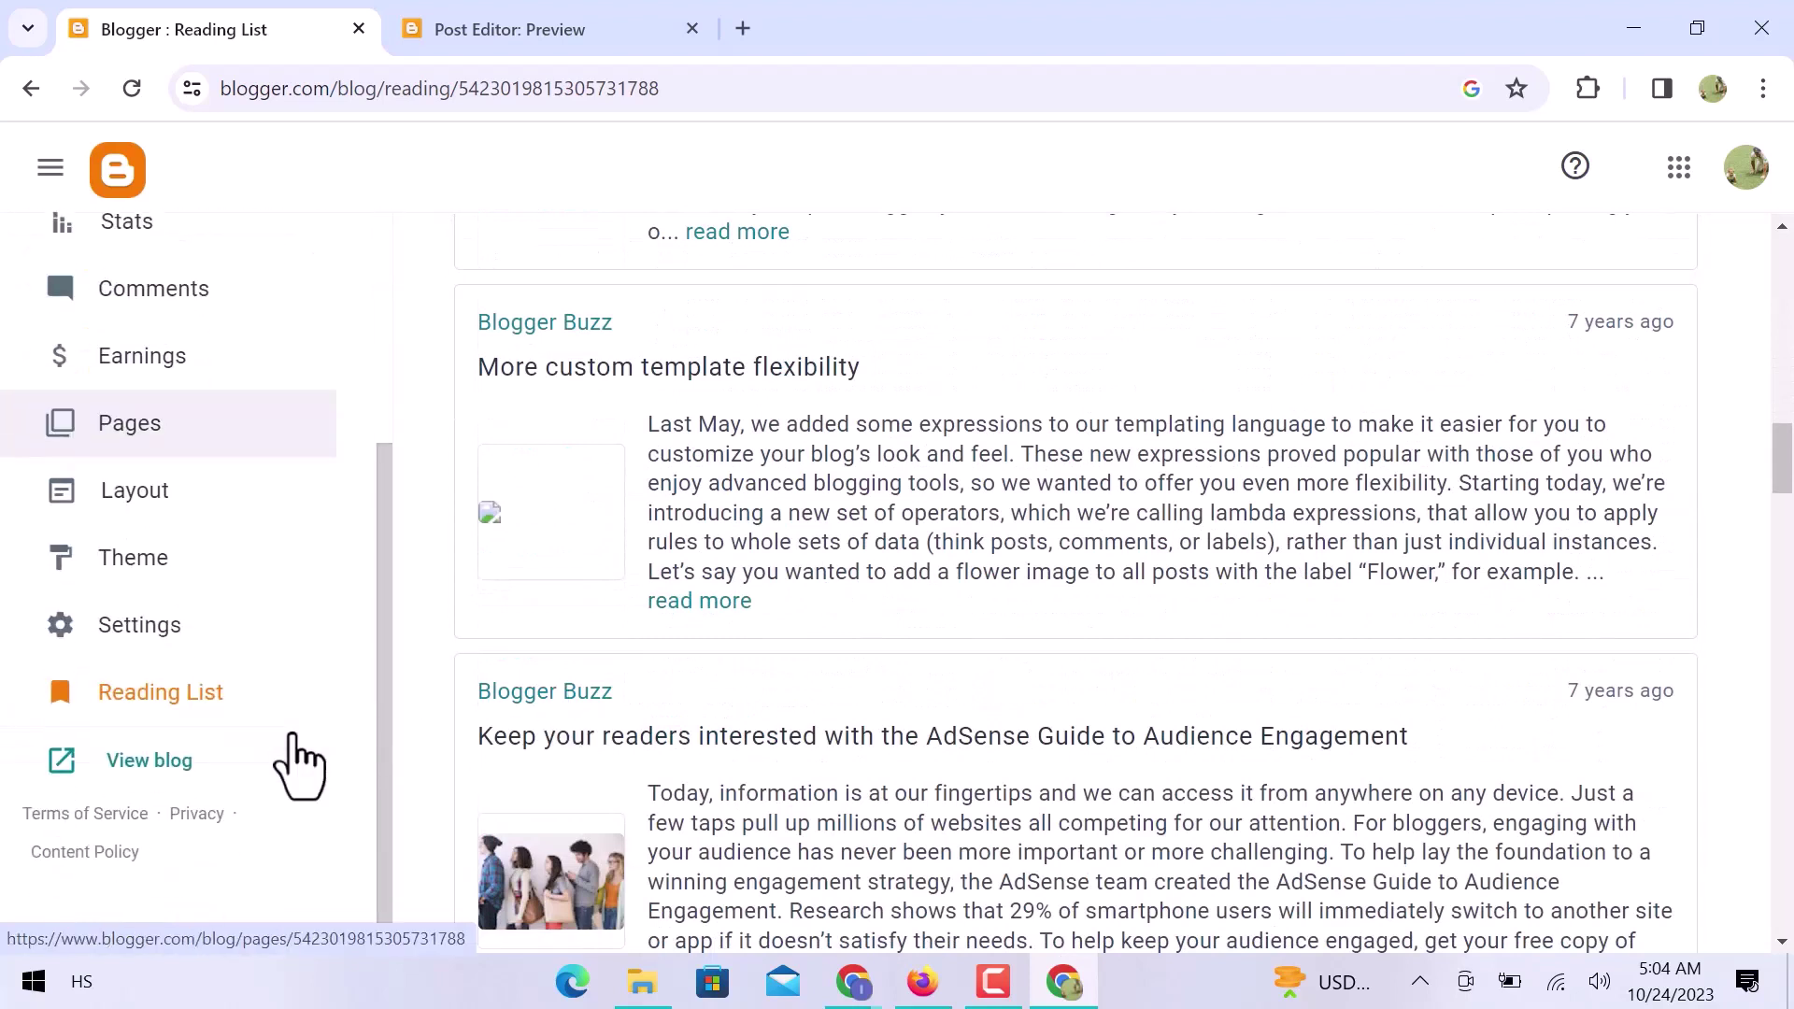
click(140, 762)
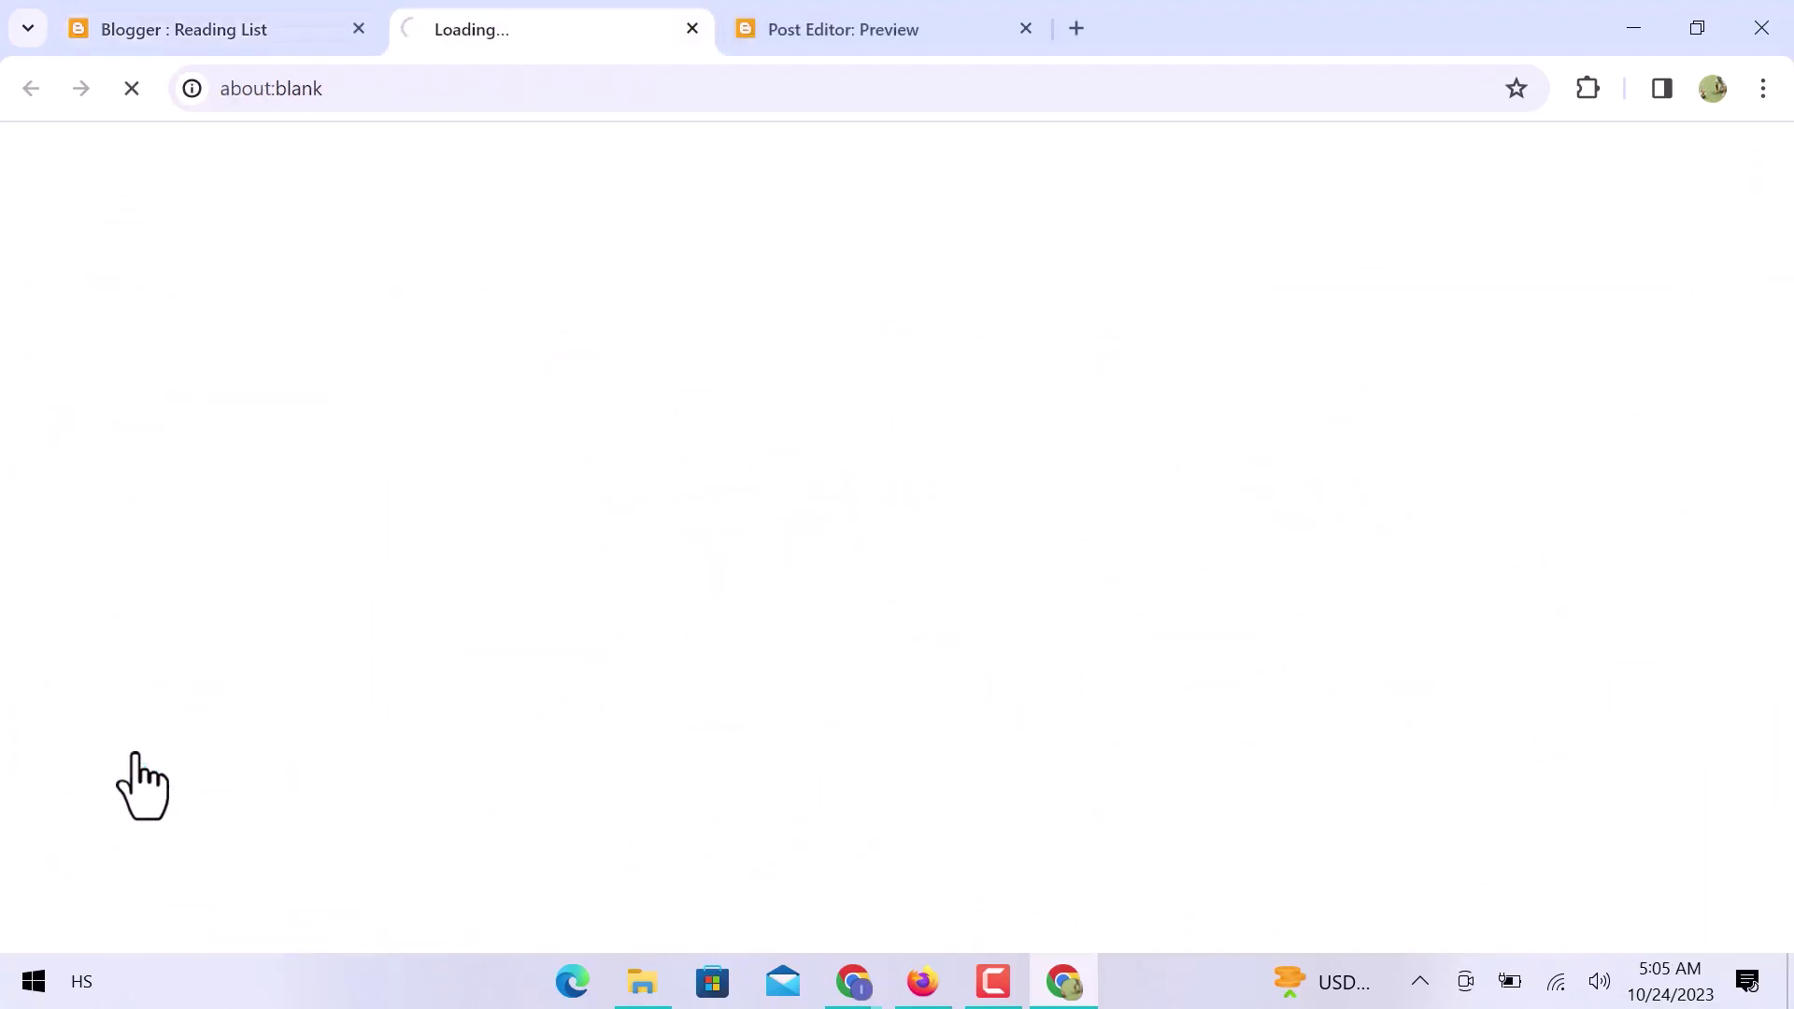